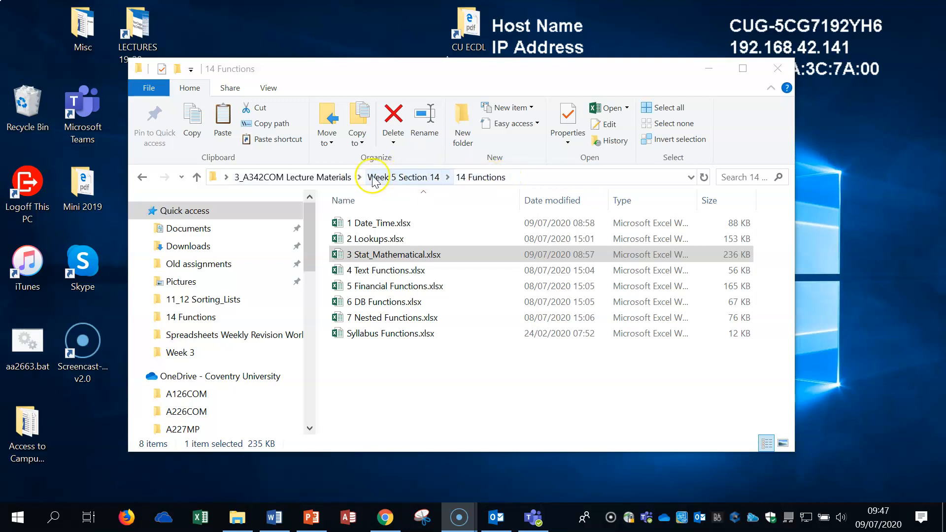
Step: Open the workbook 3 Stat_Mathematical.xlsx and reduce the AND_OR_NOT sheet's zoom to 110%
double_click(400, 254)
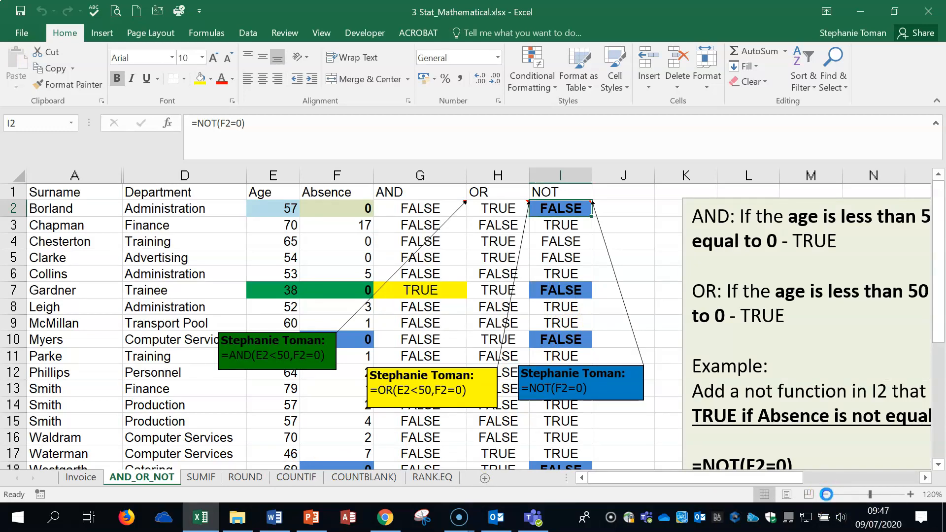
left_click(827, 494)
left_click(826, 495)
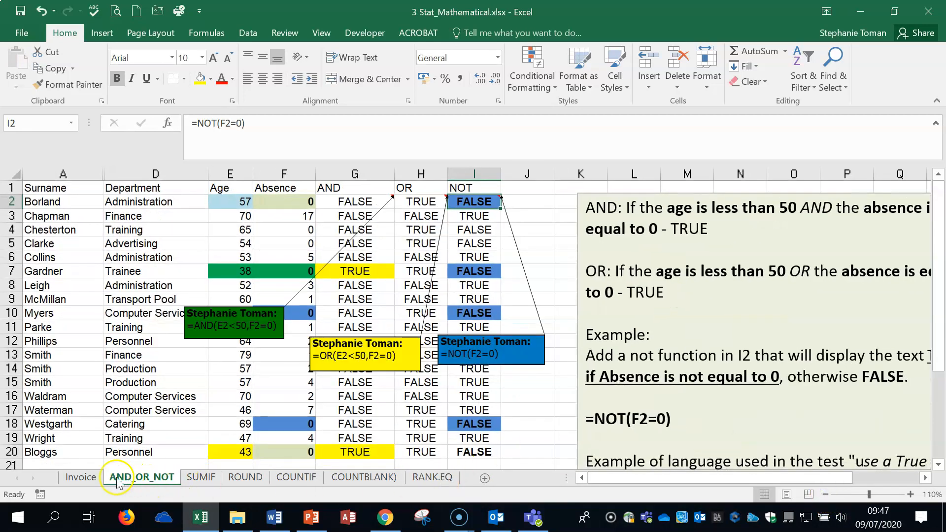
Step: Look through the SUMIF, ROUND, COUNTIF, COUNTBLANK and RANK.EQ sheets, and return to the AND_OR_NOT sheet
left_click(201, 478)
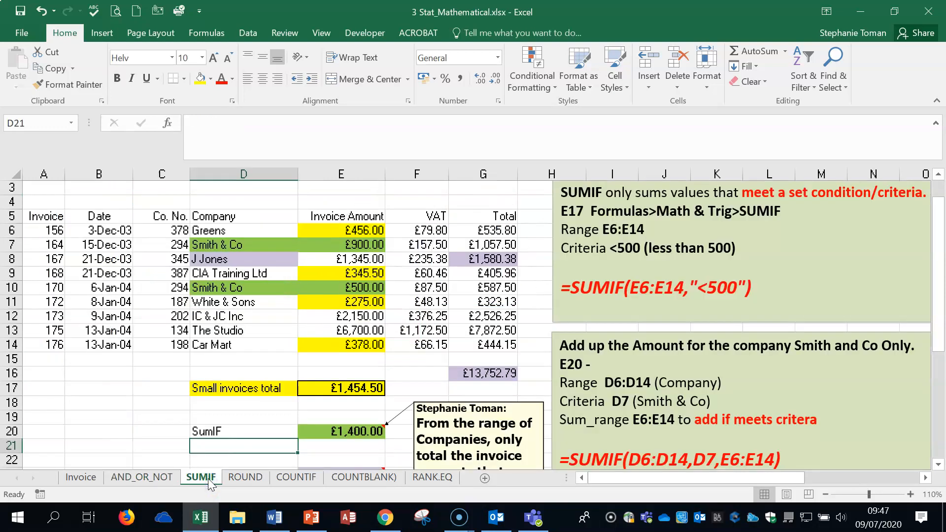
left_click(241, 478)
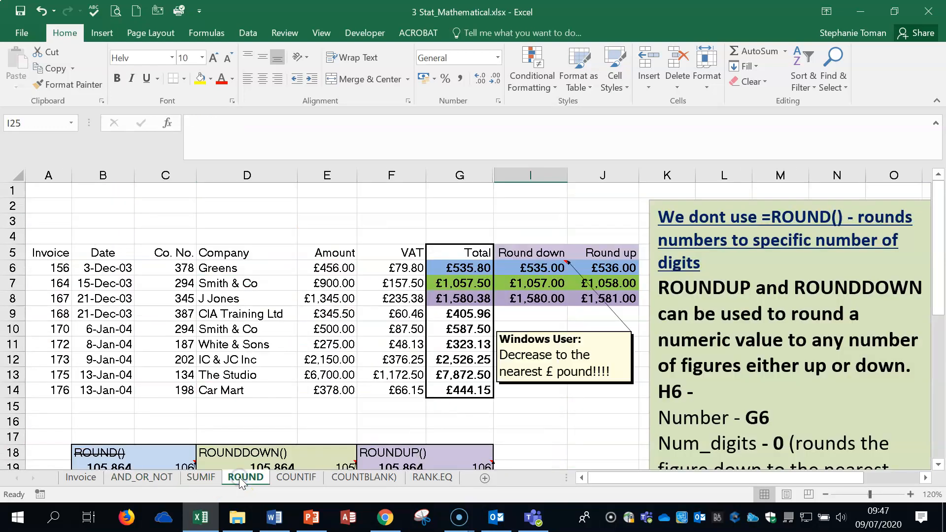
left_click(298, 479)
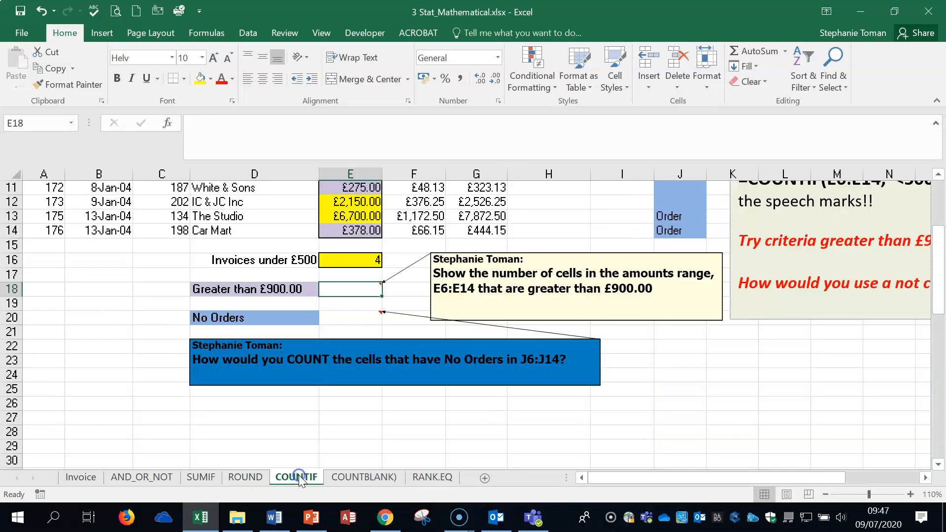
left_click(363, 478)
left_click(433, 479)
left_click(143, 485)
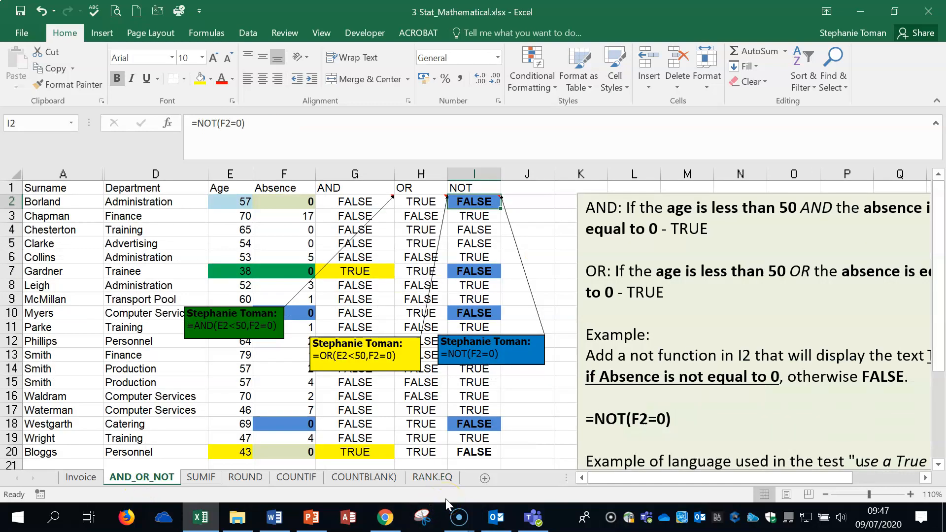
Step: Inspect the AND formula in cell G2 against the explanatory note beside the table, leaving the formula as it is
mouse_move(465, 520)
double_click(369, 202)
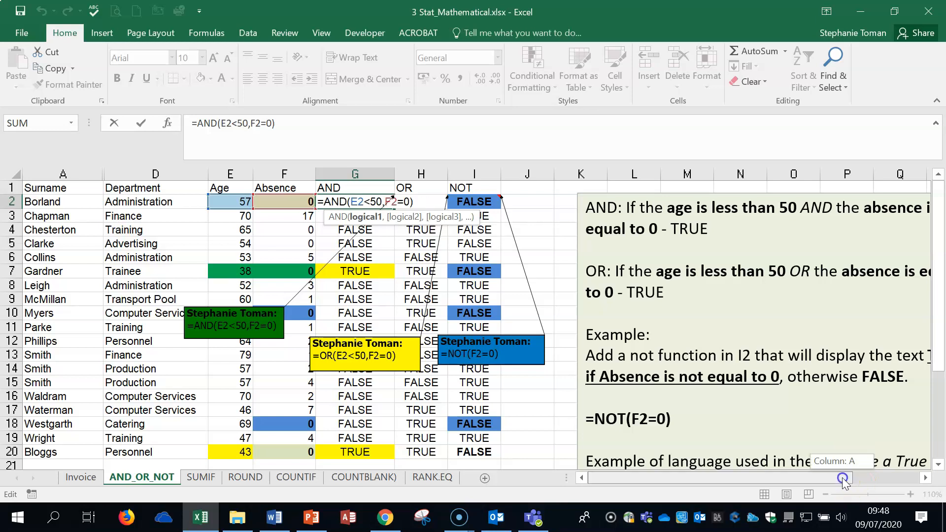
left_click(860, 478)
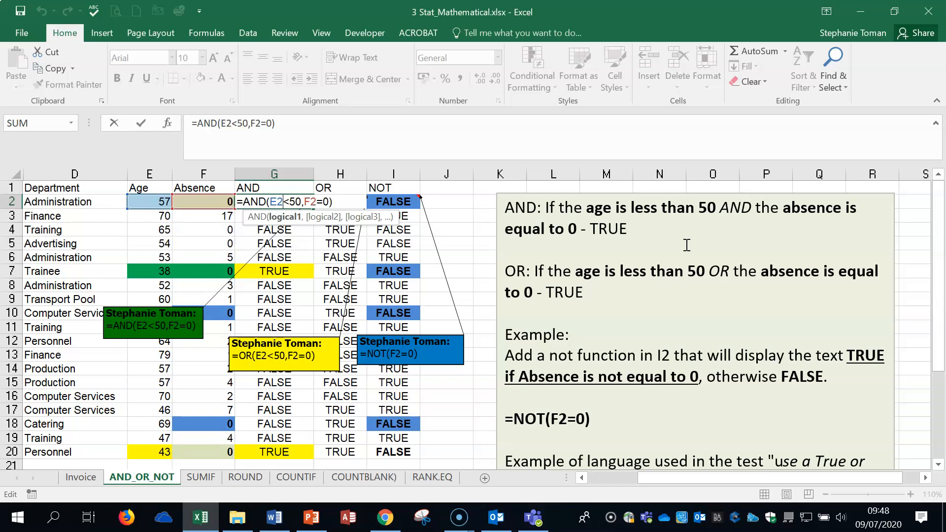
key("ctrl+Return")
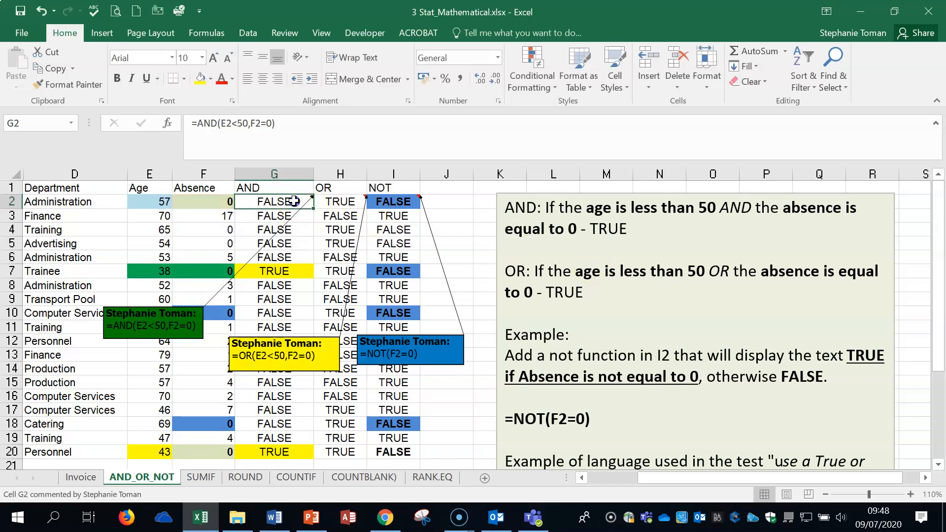
double_click(302, 201)
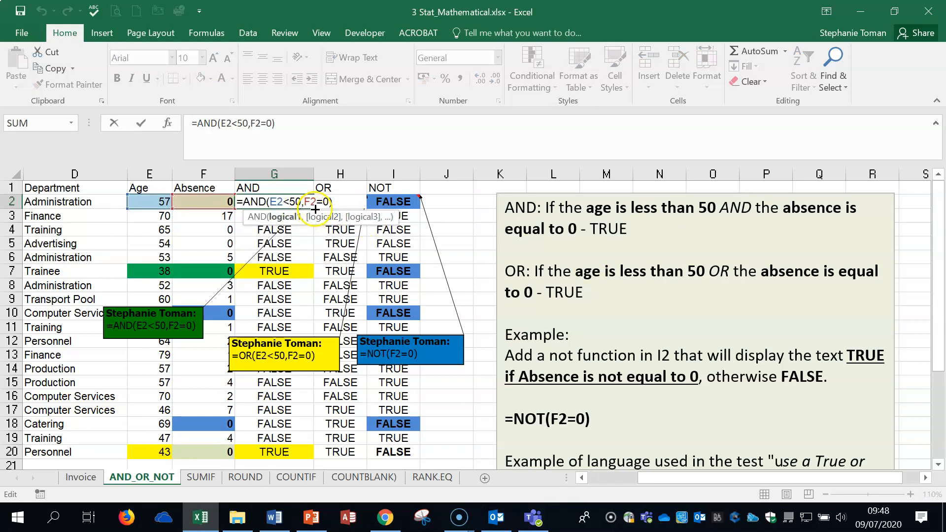
key("Escape")
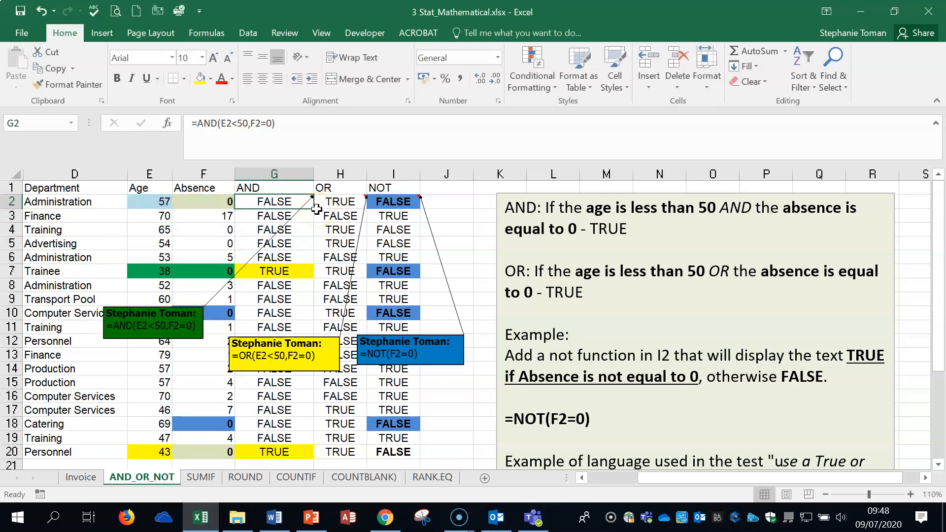
Step: Review the Logical1 and Logical2 conditions of G2's AND function in its Function Arguments dialog, and accept them
left_click(169, 125)
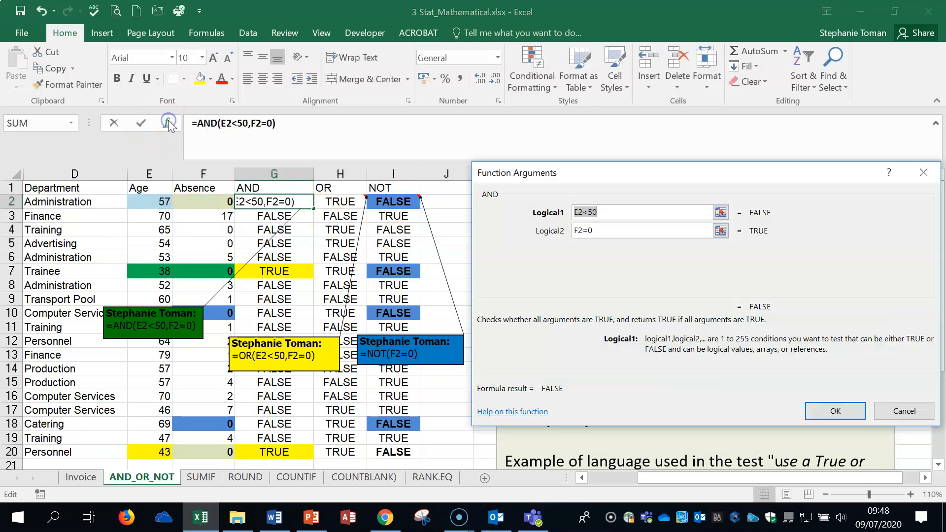
left_click_drag(688, 172, 721, 285)
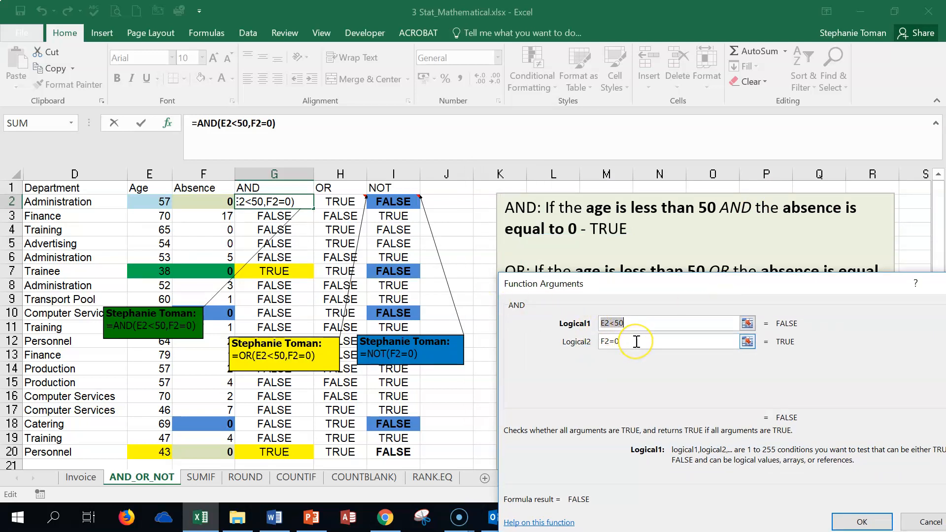
left_click(641, 323)
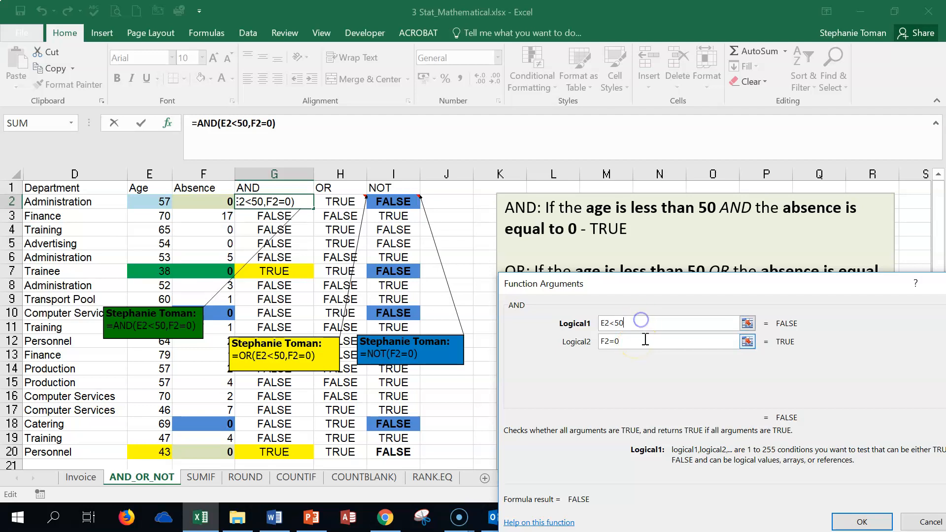
left_click(643, 341)
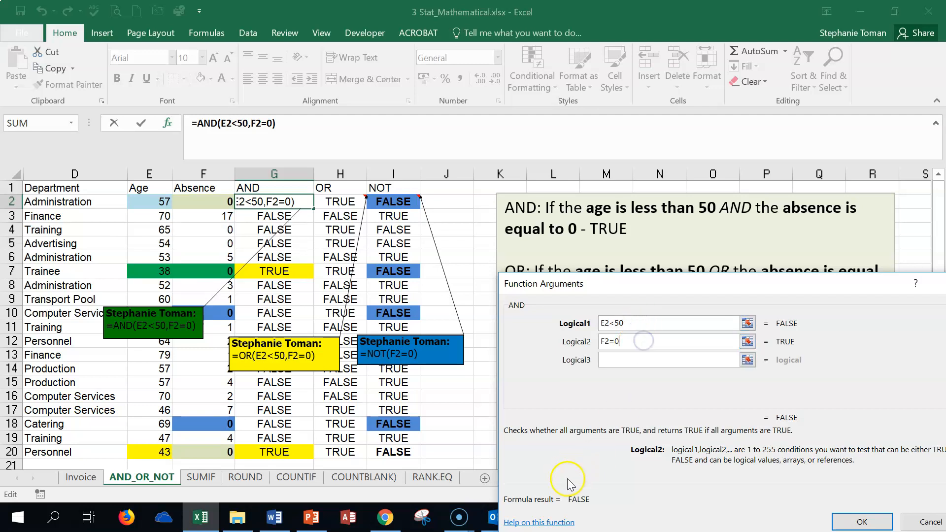
left_click(864, 521)
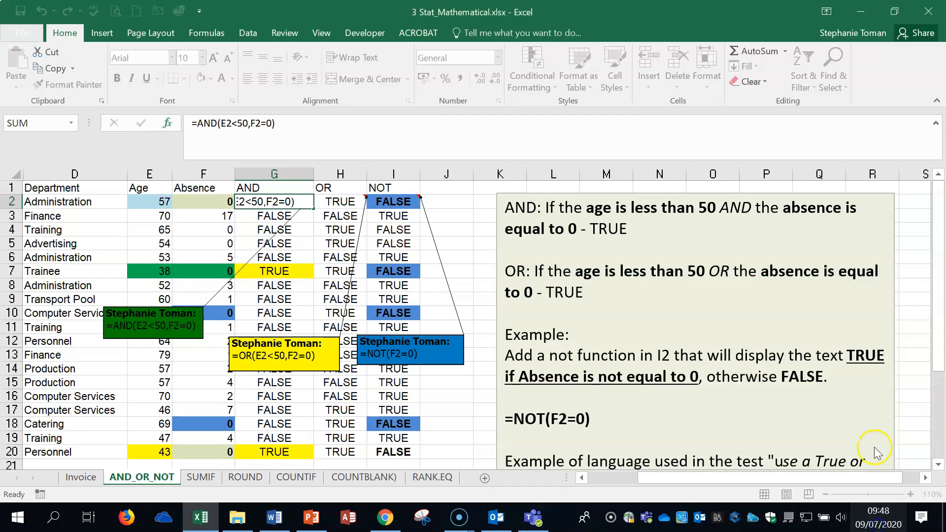
Step: Inspect the OR formula in cell H2 and confirm it without editing
double_click(342, 203)
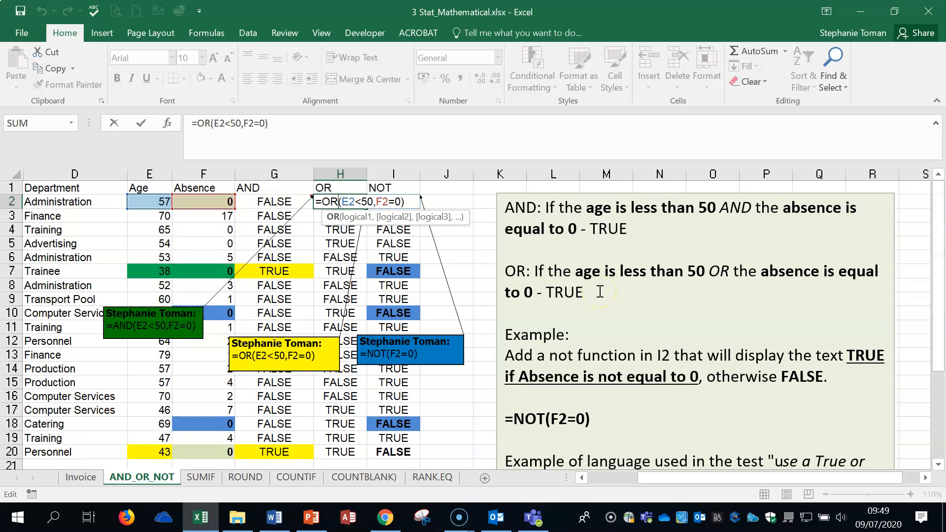
key("Return")
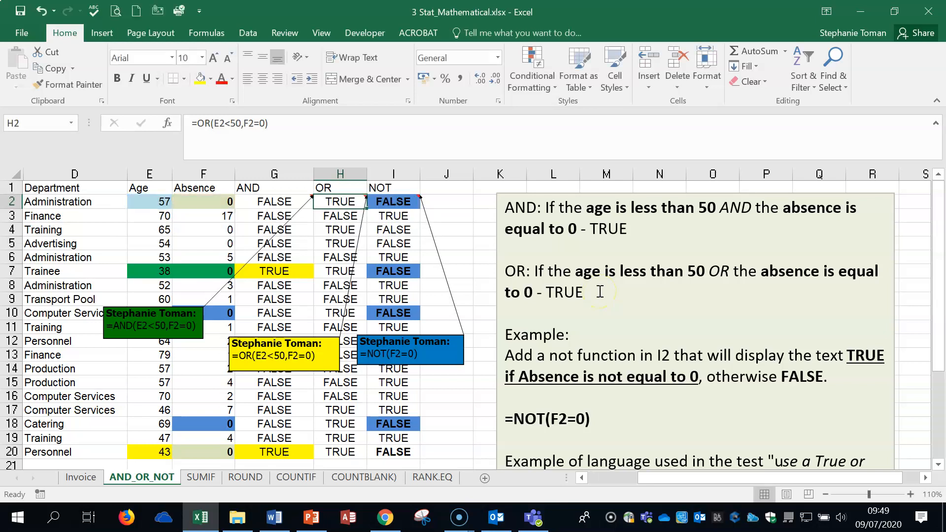
Step: Select cell I2 and read the NOT function example in the note, highlighting the formula =NOT(F2=0)
left_click(412, 203)
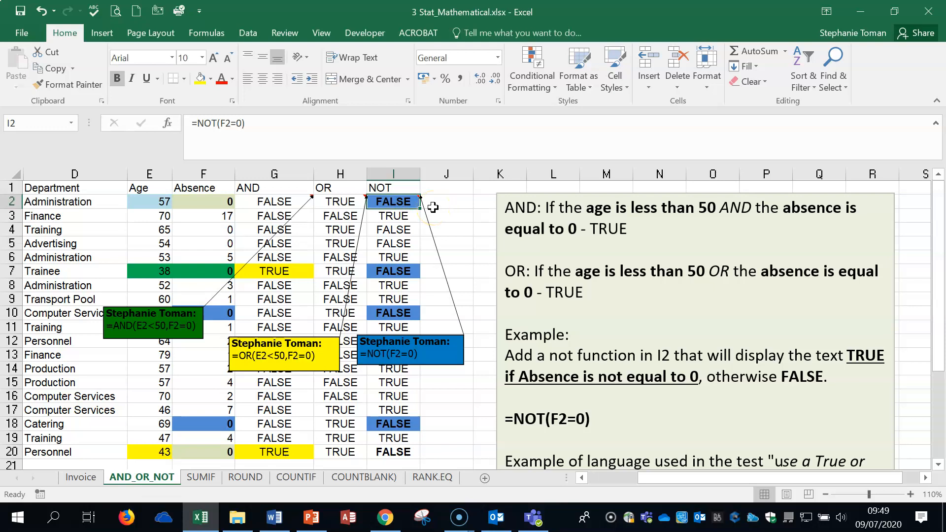
scroll(754, 348, "down", 1)
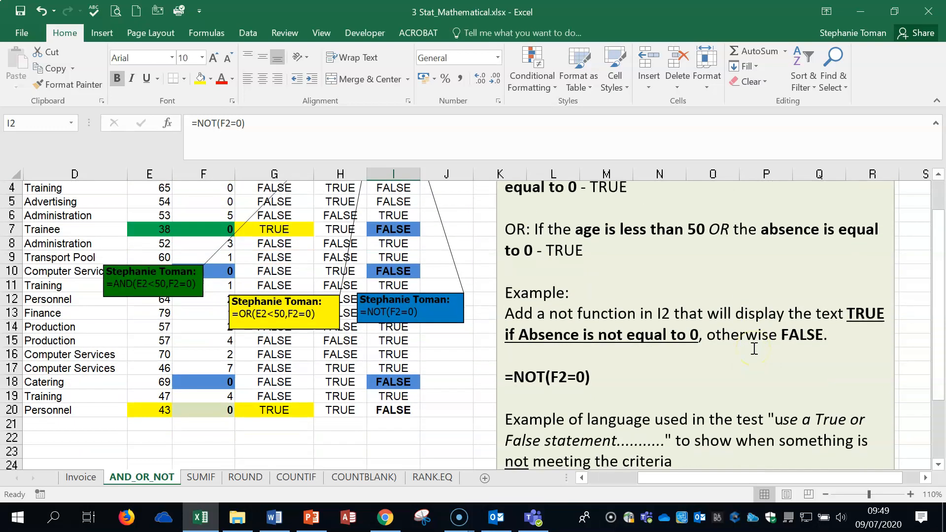
scroll(754, 349, "down", 1)
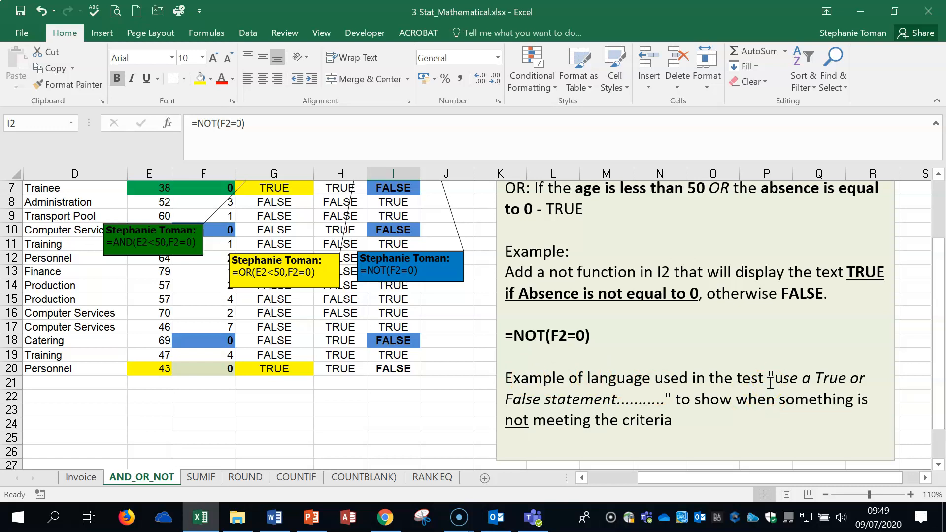
scroll(770, 383, "up", 2)
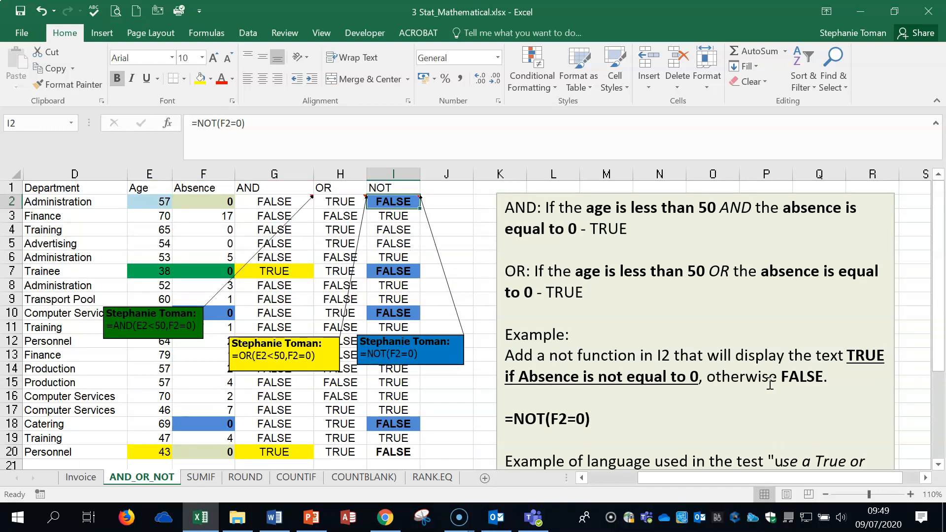
left_click_drag(505, 418, 595, 414)
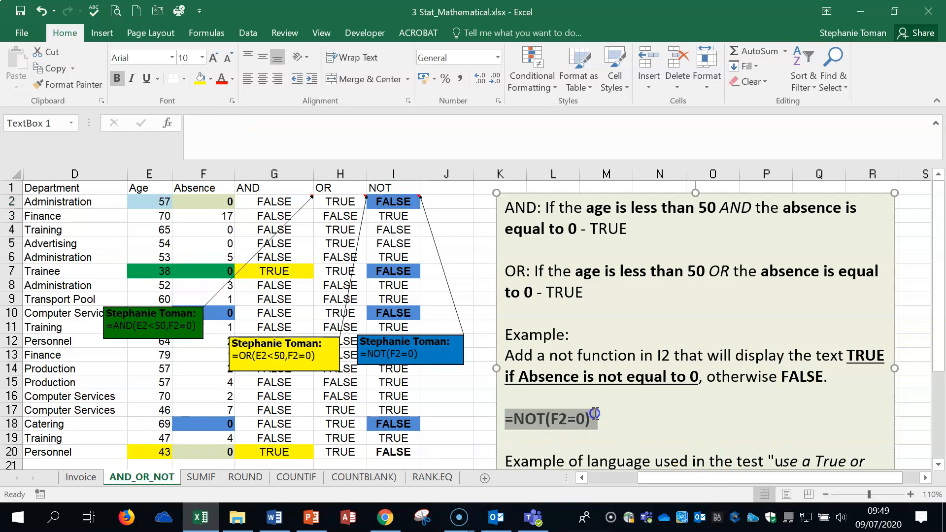
left_click(659, 421)
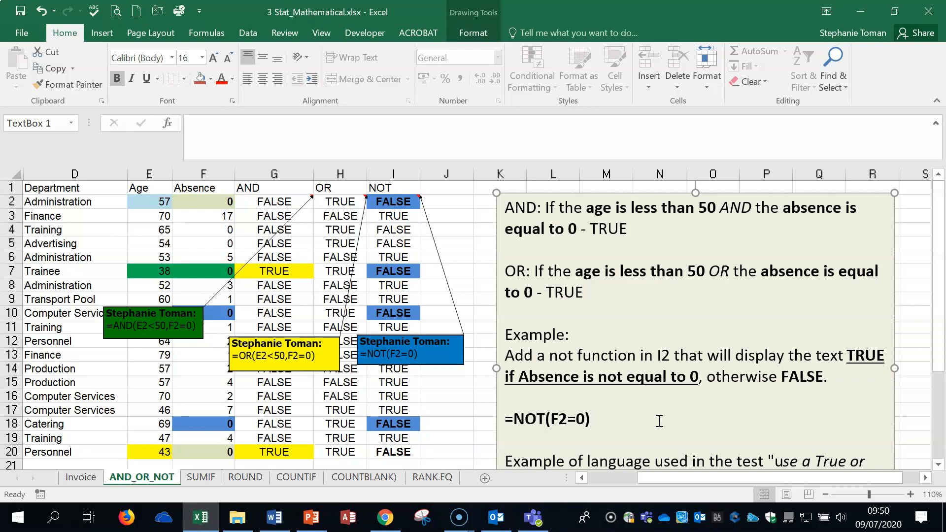
Step: Inspect the NOT formulas in cells I2 and I3 and the Absence cells they refer to, without editing
double_click(400, 202)
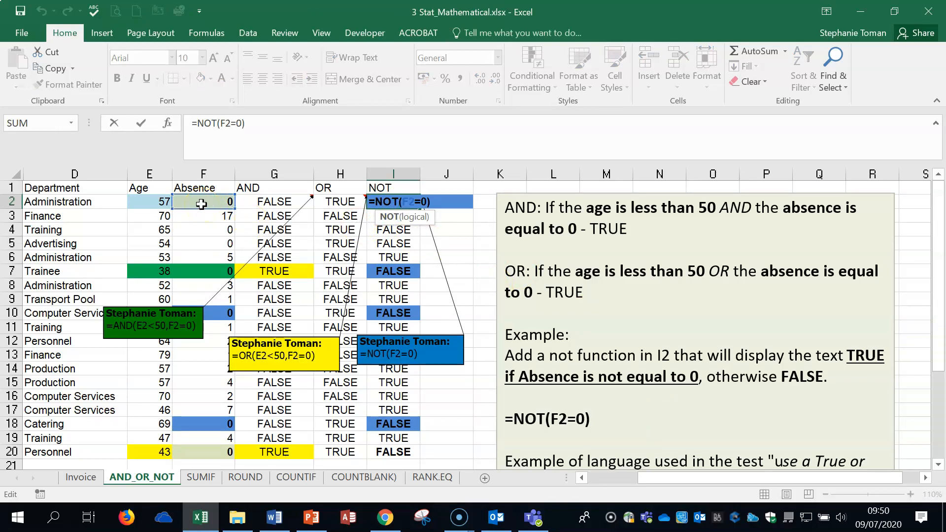
key("Escape")
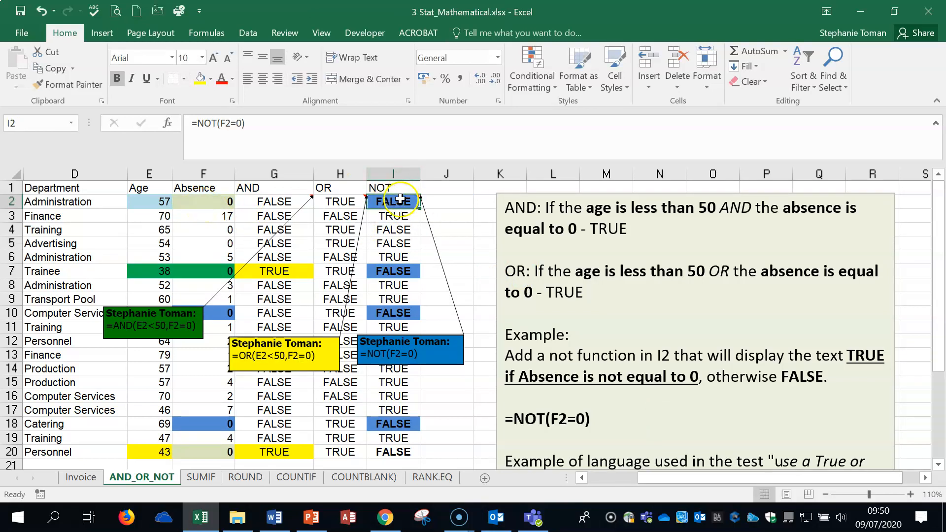
double_click(393, 216)
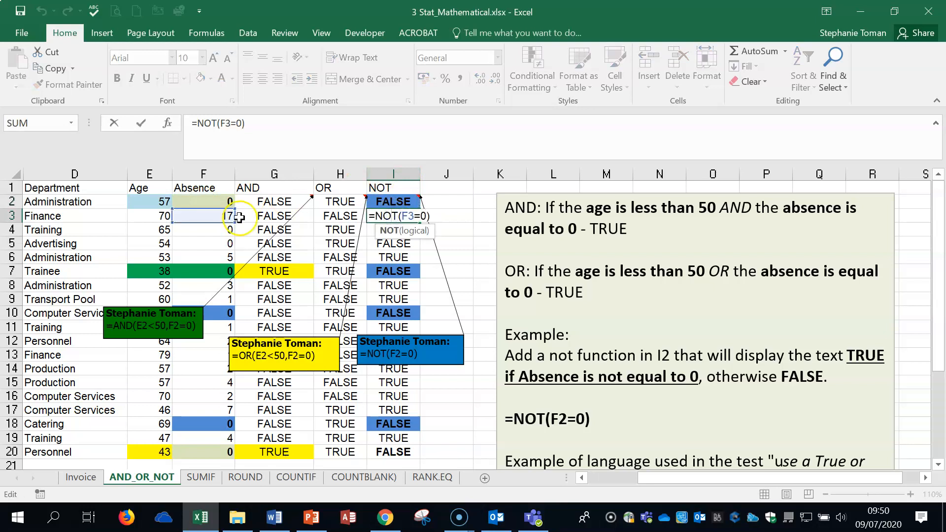
key("Escape")
Step: Examine the note's =NOT(F2=0) example and the sample test wording about a True or False statement
left_click(619, 428)
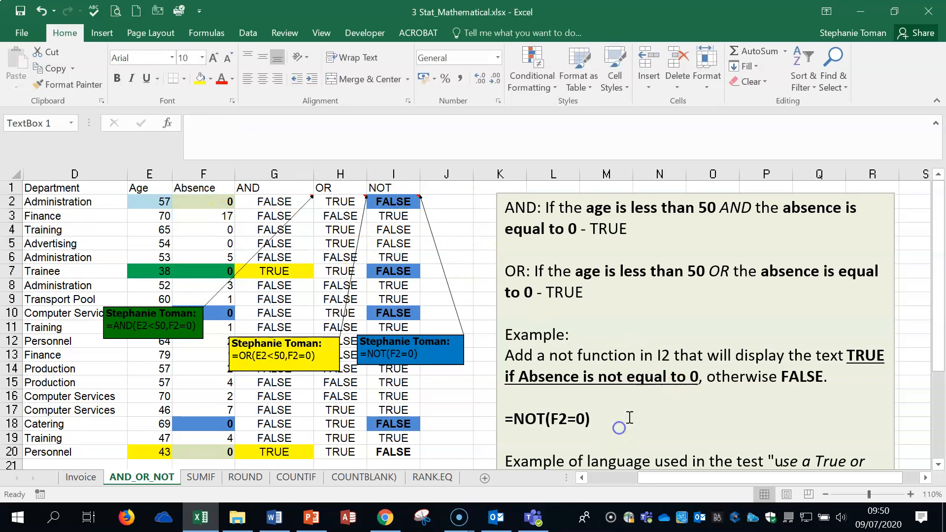
left_click(629, 418)
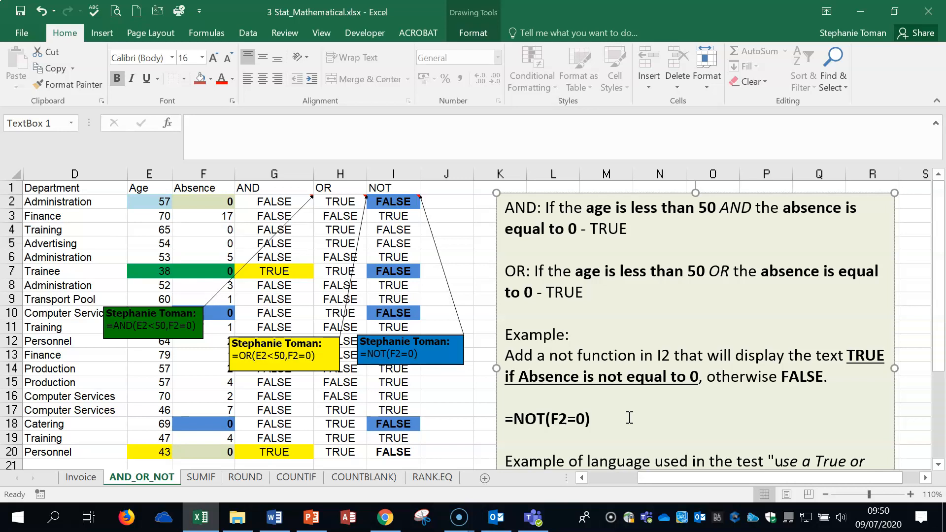
left_click(562, 418)
left_click(659, 414)
scroll(661, 416, "down", 2)
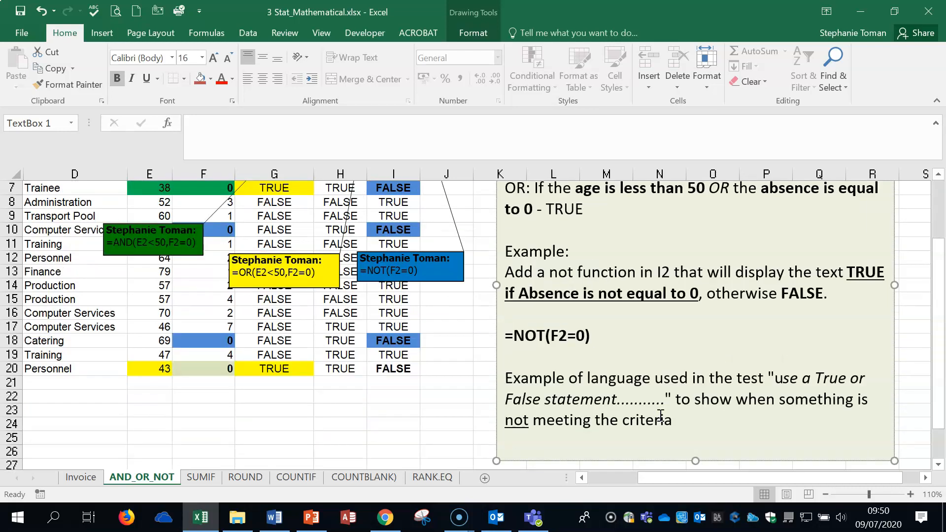
scroll(661, 417, "up", 1)
left_click(658, 384)
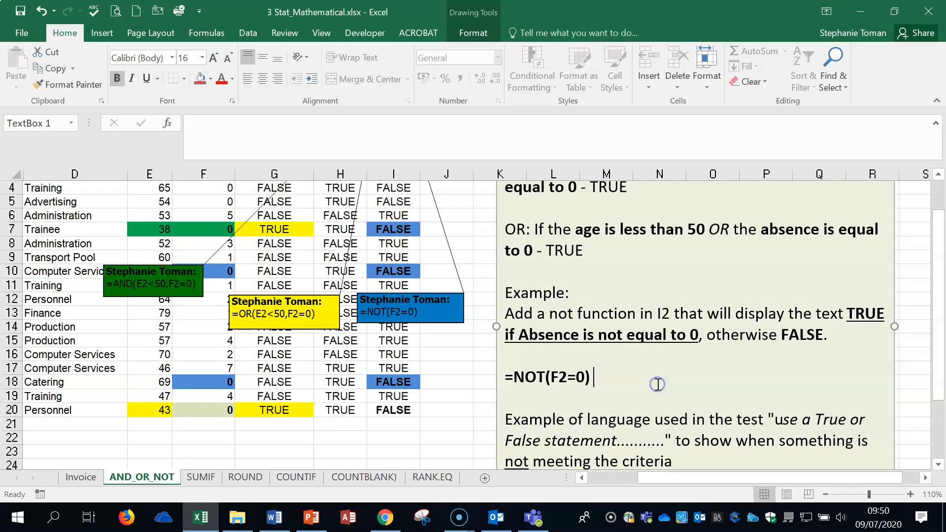
scroll(658, 384, "up", 1)
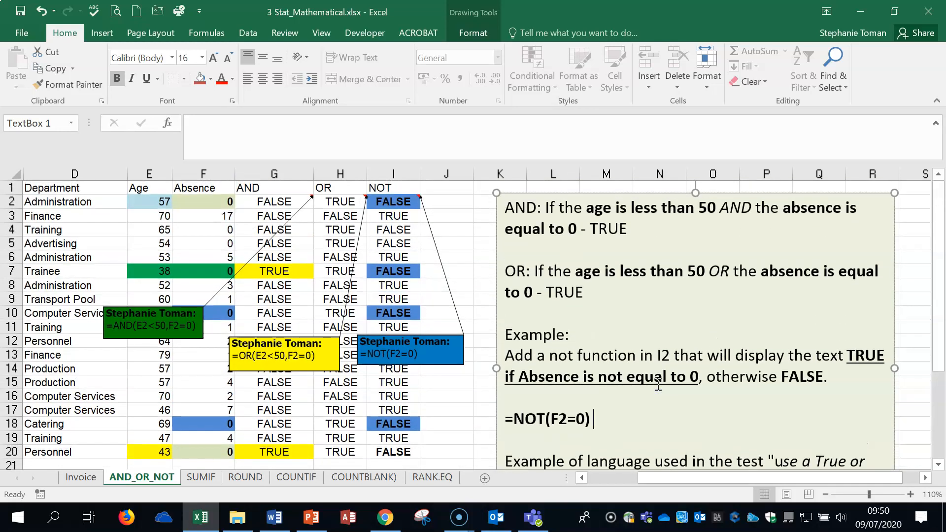
Step: Switch to the SUMIF sheet and inspect the small invoices total formula in cell E17 without editing
left_click(202, 478)
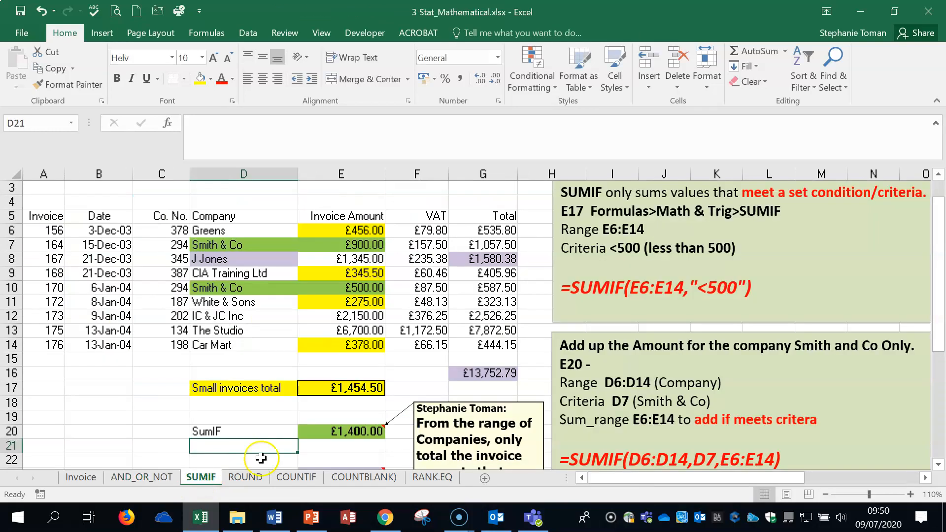
double_click(358, 389)
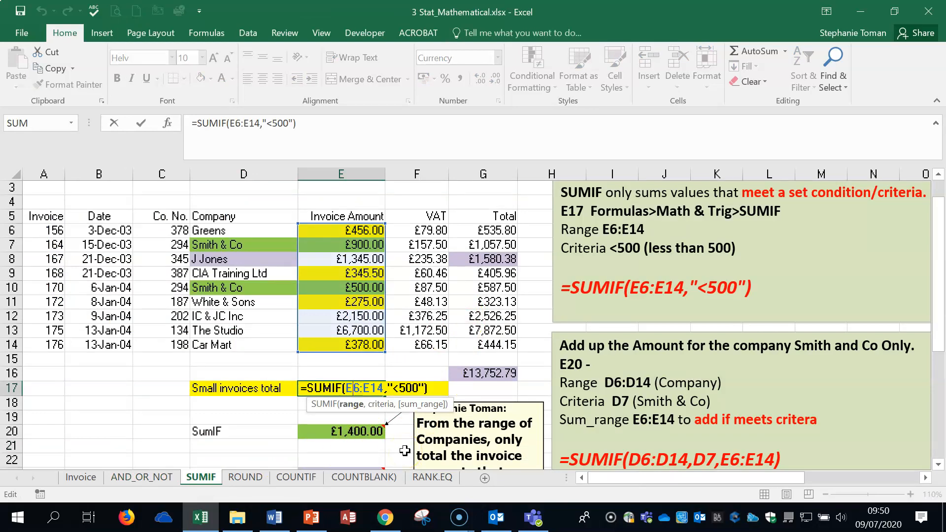
key("Escape")
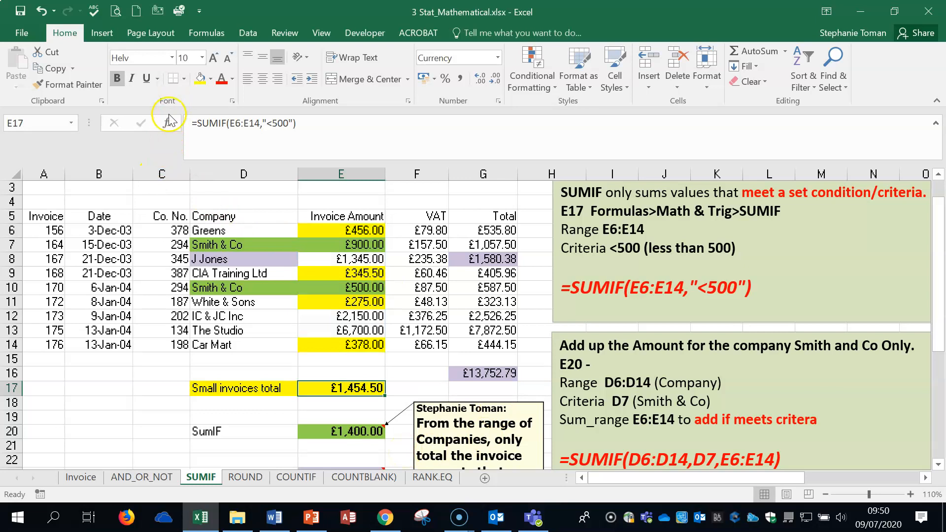
Step: Inspect the Range and Criteria arguments of the SUMIF formula in E17 in the Function Arguments dialog, then close it without changes
left_click(170, 122)
left_click_drag(653, 281, 741, 278)
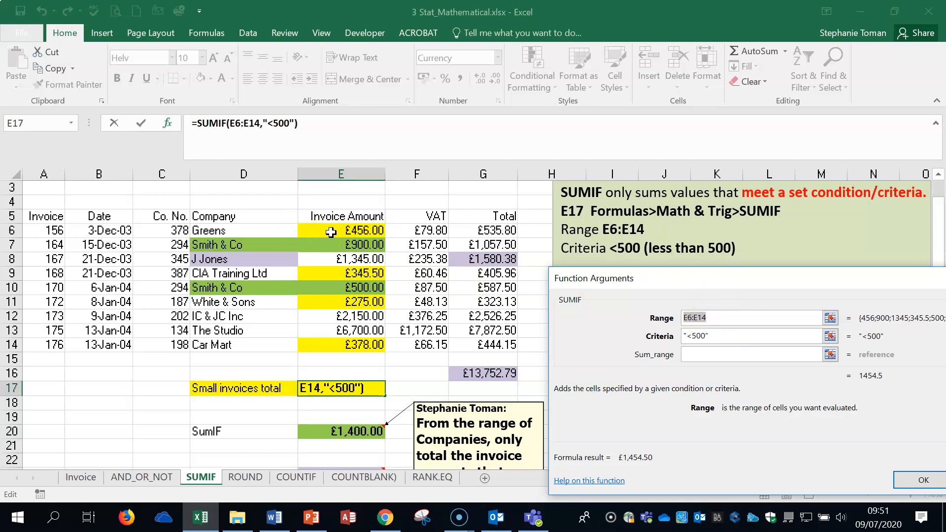
left_click(697, 316)
left_click(713, 336)
left_click_drag(883, 277, 777, 266)
left_click(905, 267)
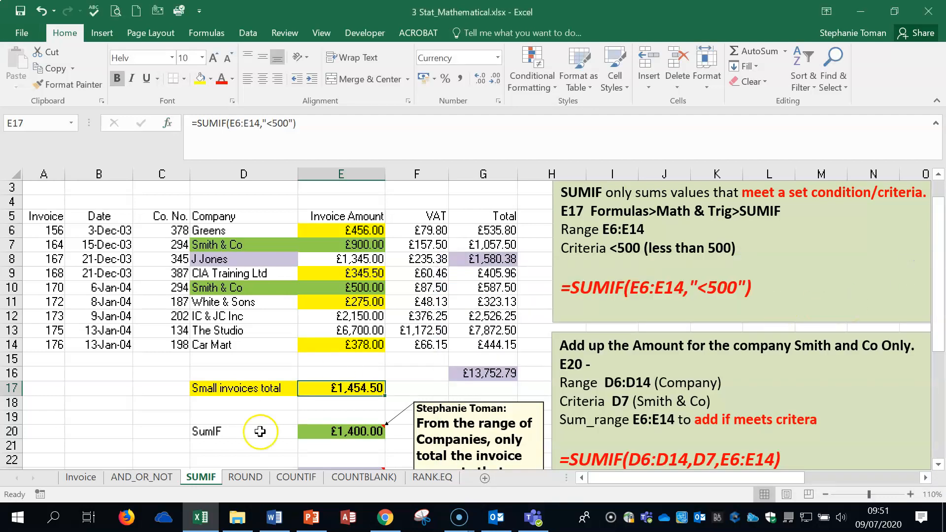
double_click(335, 391)
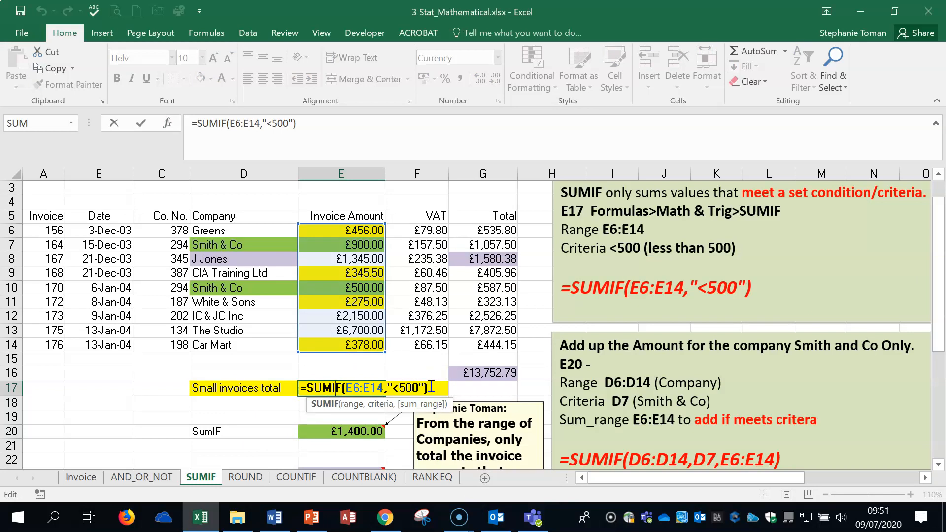
key("BackSpace")
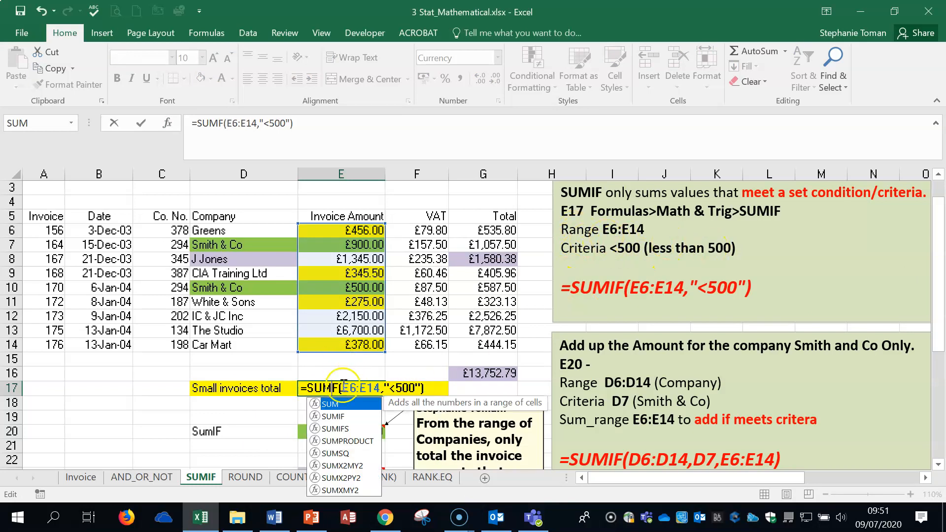
left_click(404, 388)
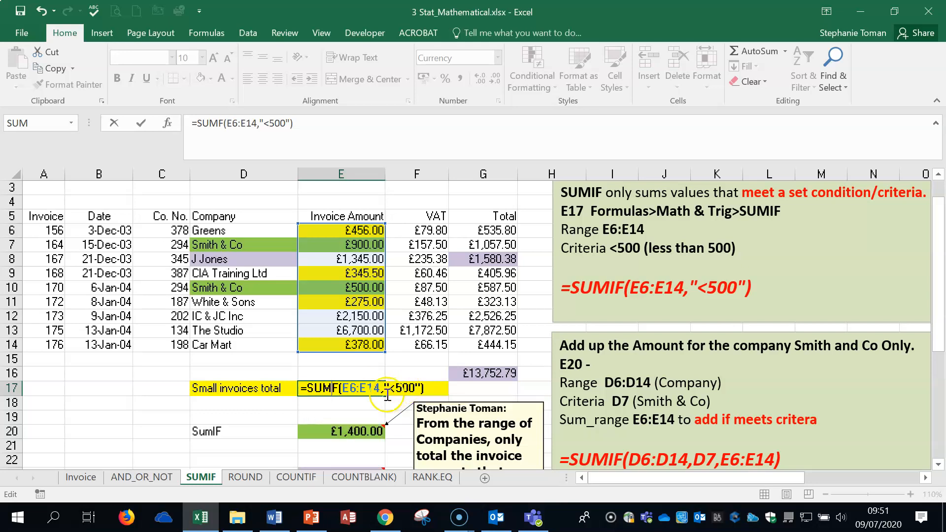
left_click(331, 391)
type("I")
key("Return")
left_click(340, 389)
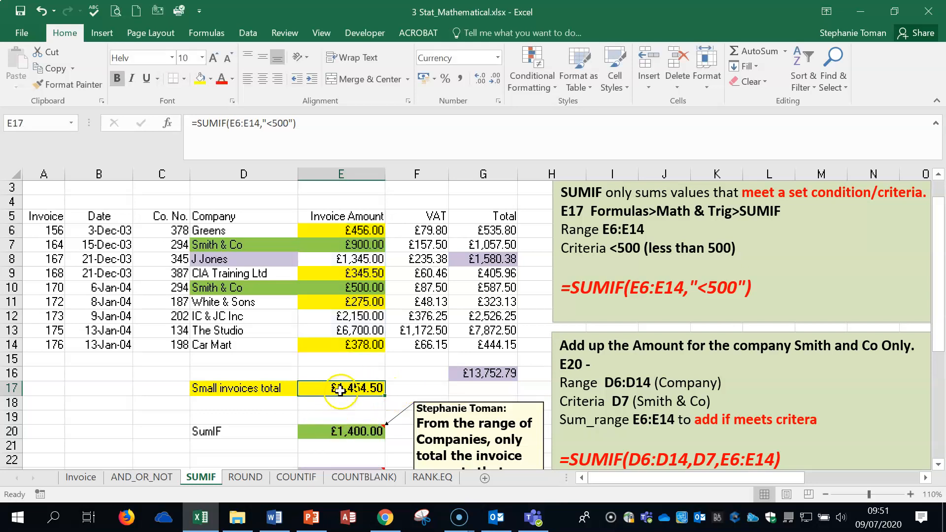
Step: Clear the small invoices total in E17 and write the formula =SUMIF(E6:E14,"<500") directly in the cell
key("Delete")
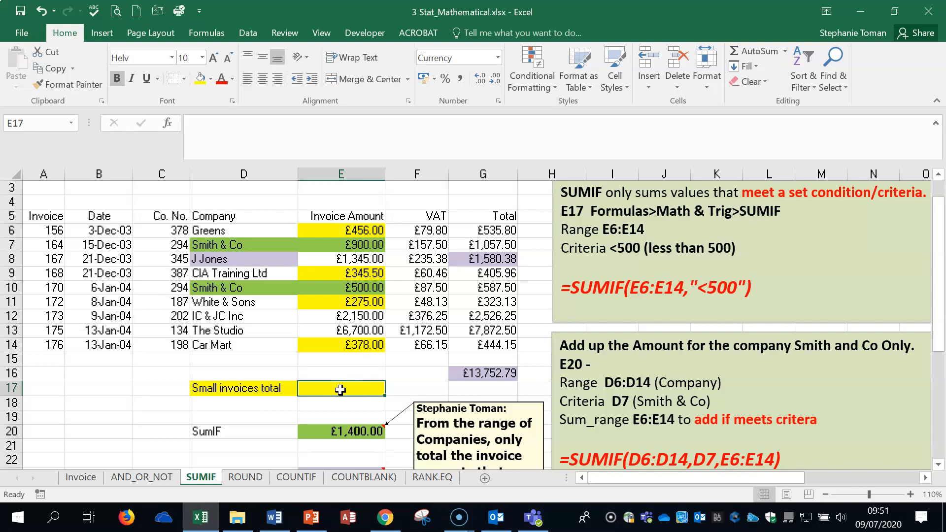
type("=sum")
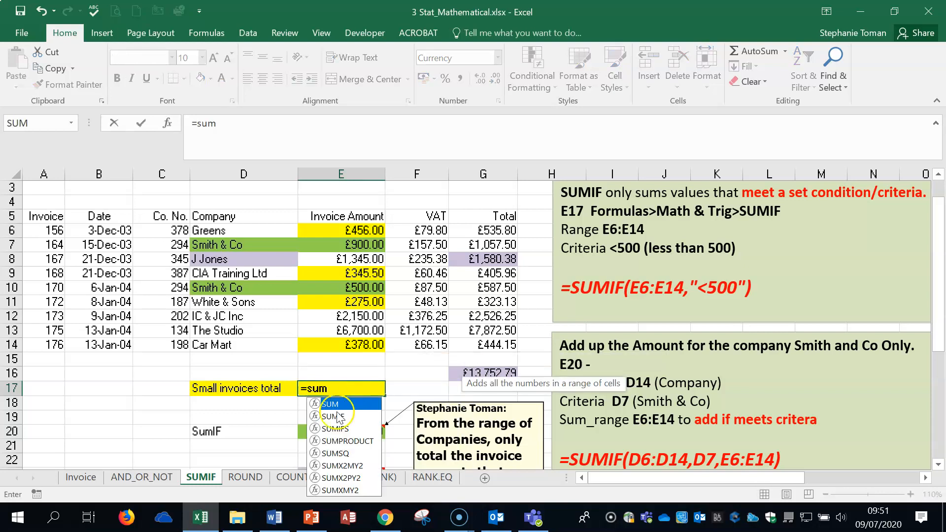
double_click(339, 416)
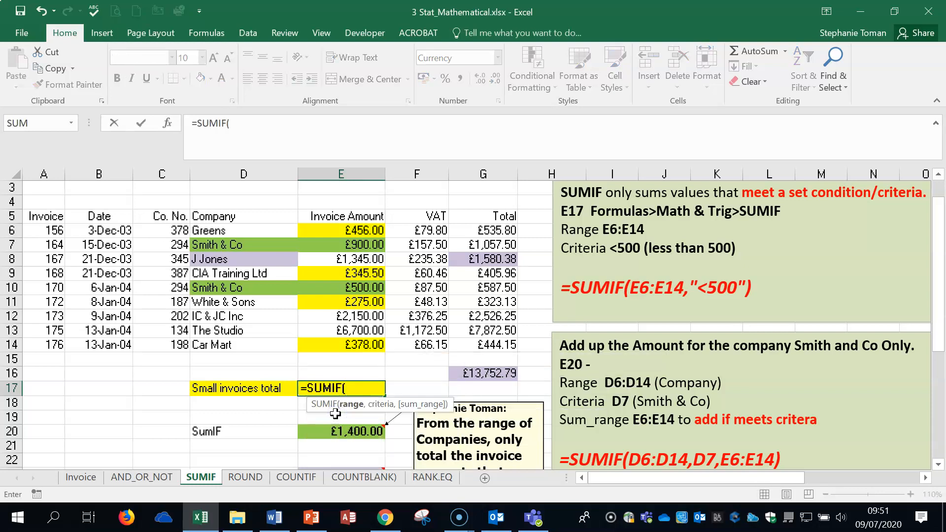
left_click_drag(340, 230, 334, 342)
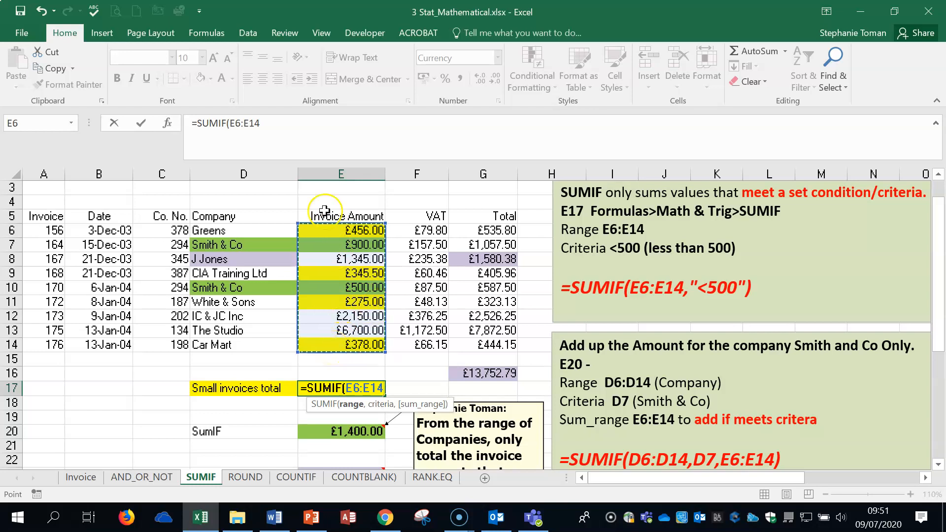
left_click(264, 123)
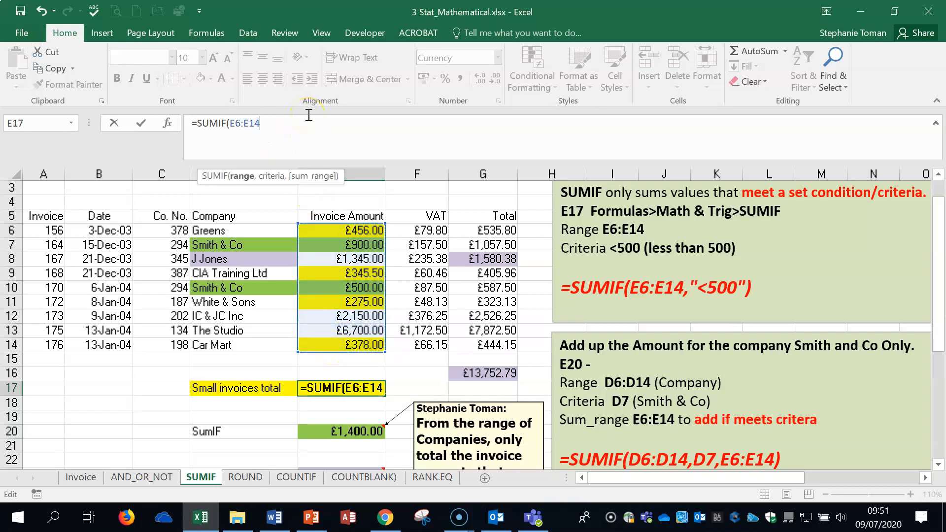
type(",")
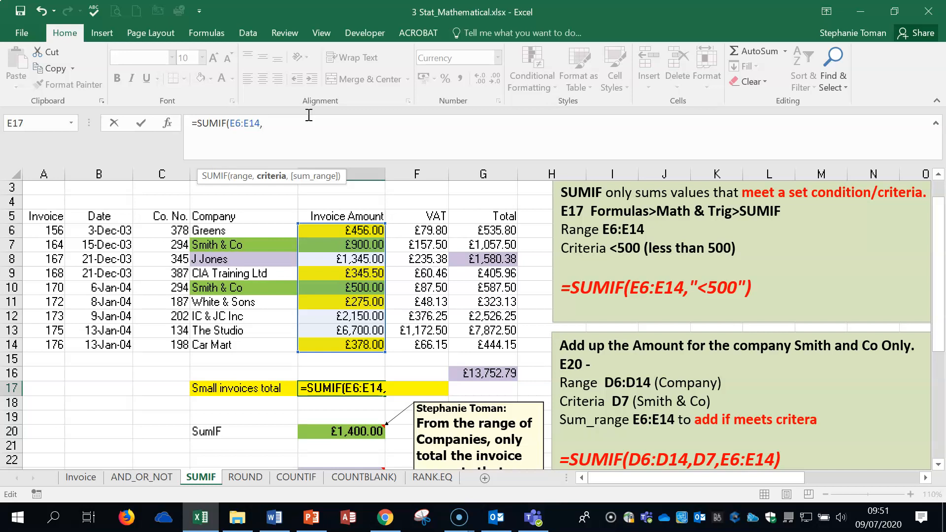
type("\"<")
type("500\"")
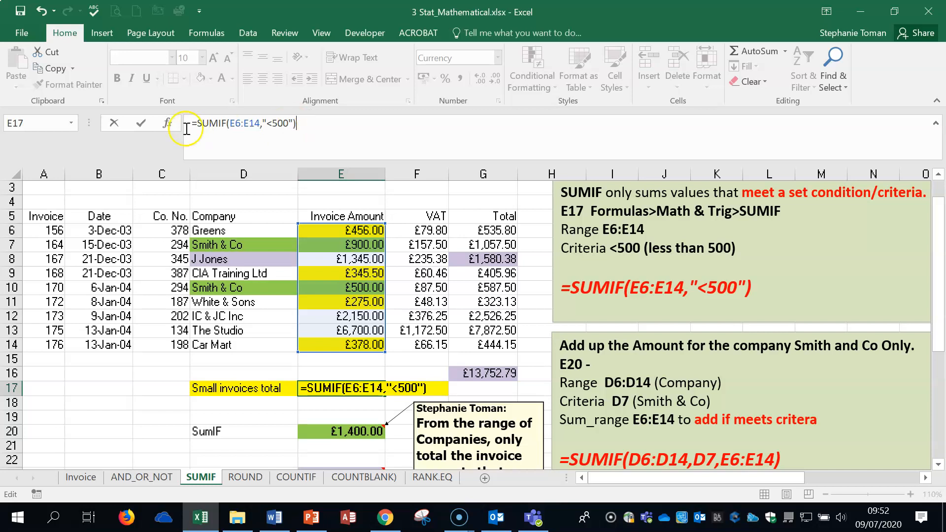
left_click(141, 124)
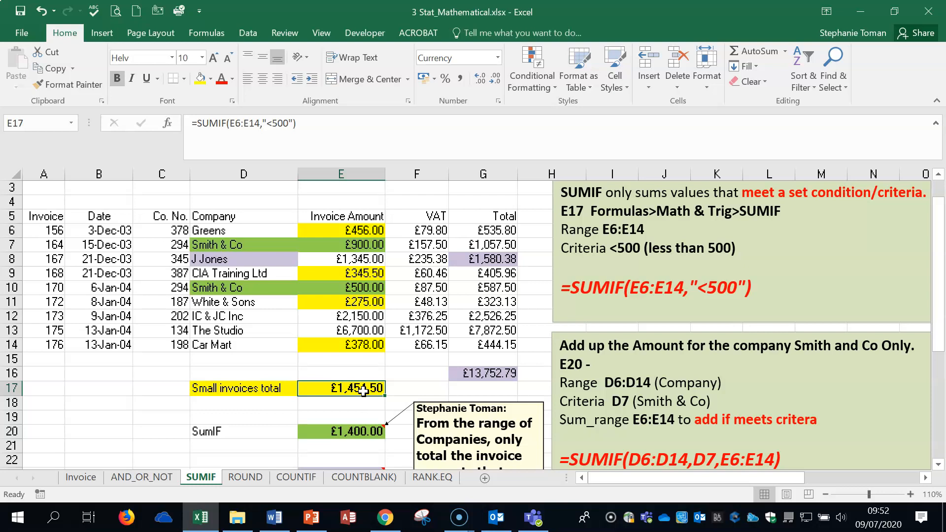
Step: Clear cell E17 again and start a new SUMIF function there with its Function Arguments dialog, keeping the invoice amounts in view
key("Delete")
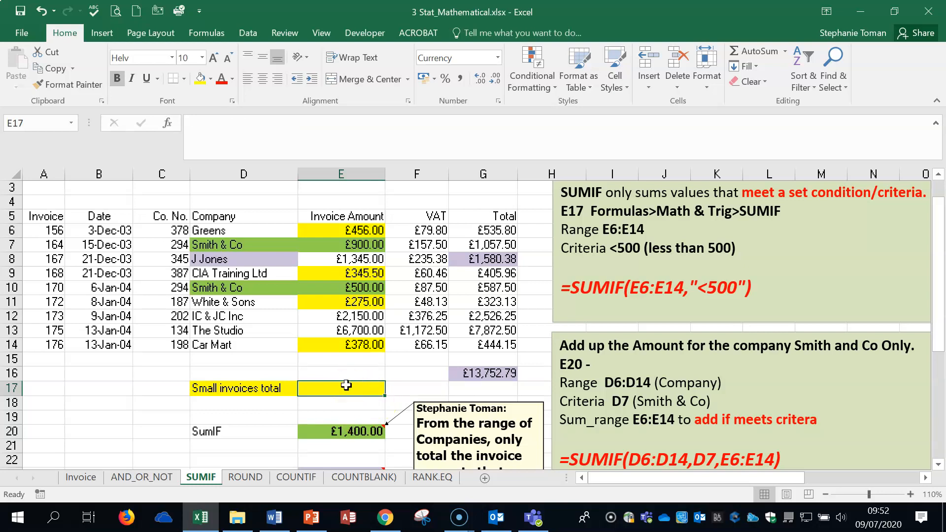
type("=")
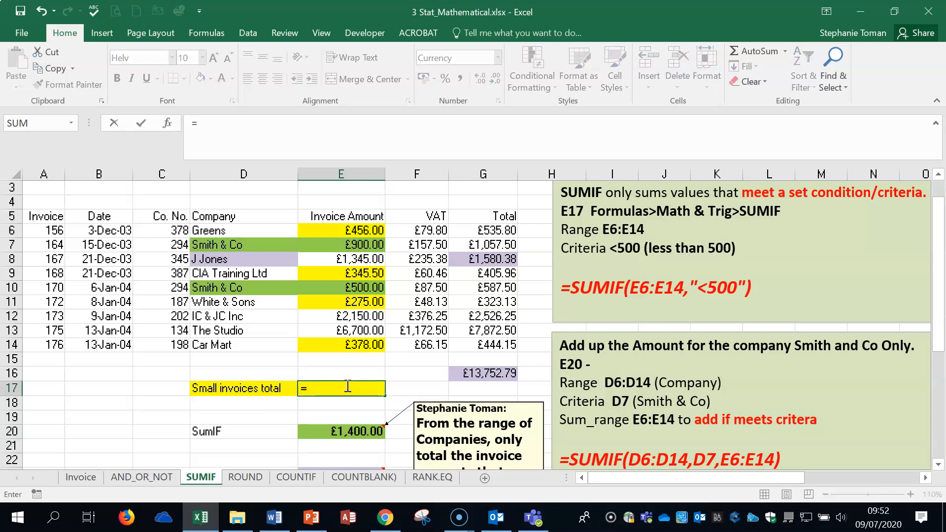
type("sum")
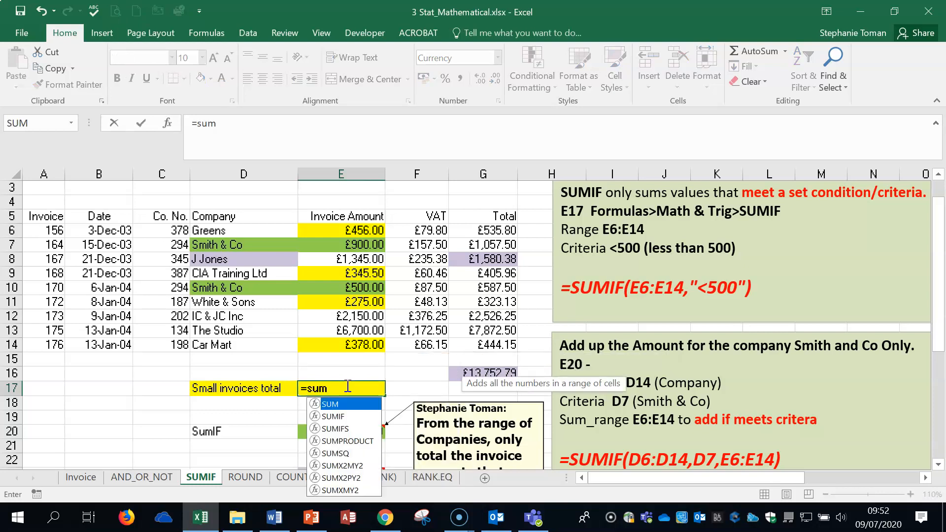
double_click(338, 417)
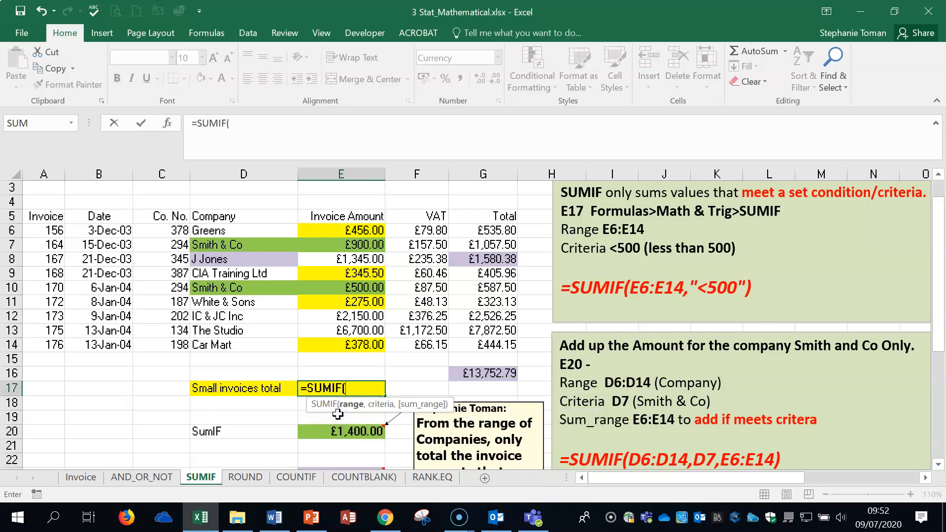
left_click(167, 122)
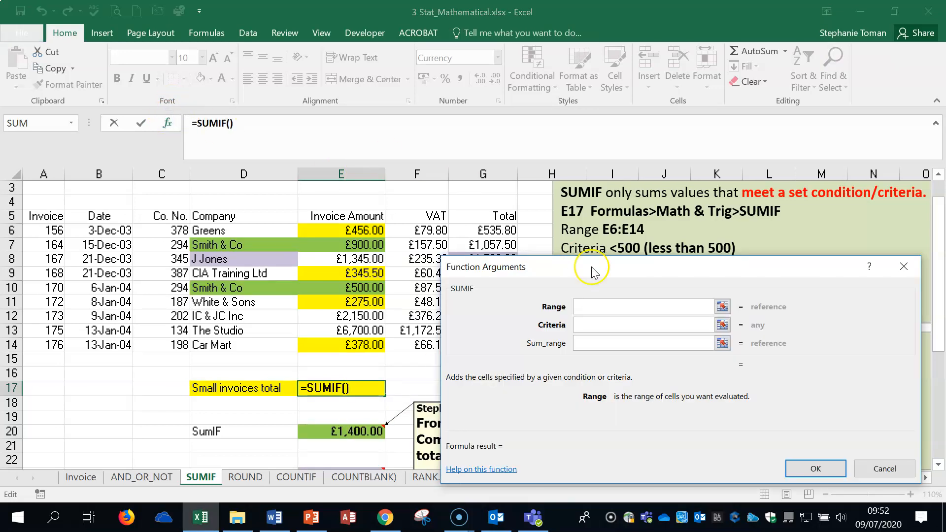
left_click_drag(593, 272, 675, 280)
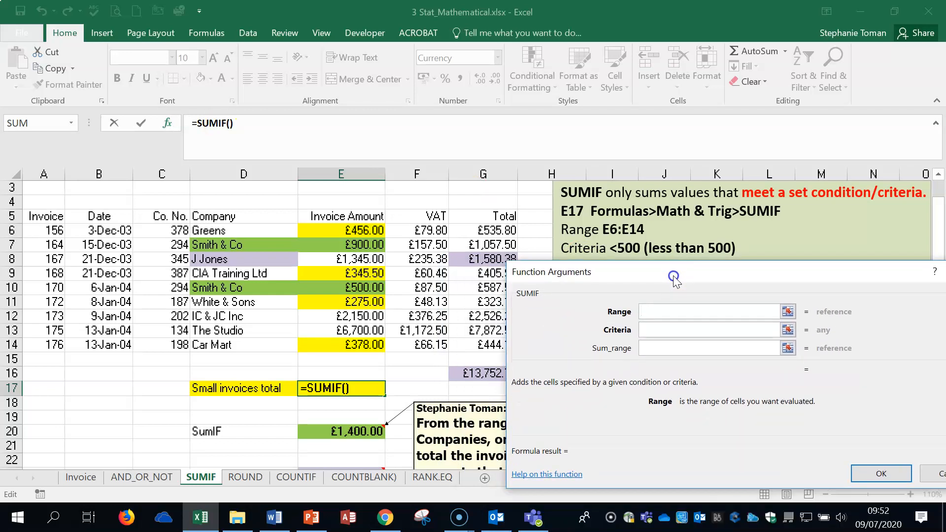
Step: Set the SUMIF range to the invoice amounts E6:E14 and the criteria to <500, leave Sum_range empty, and confirm the function
left_click(643, 312)
left_click_drag(332, 233, 324, 347)
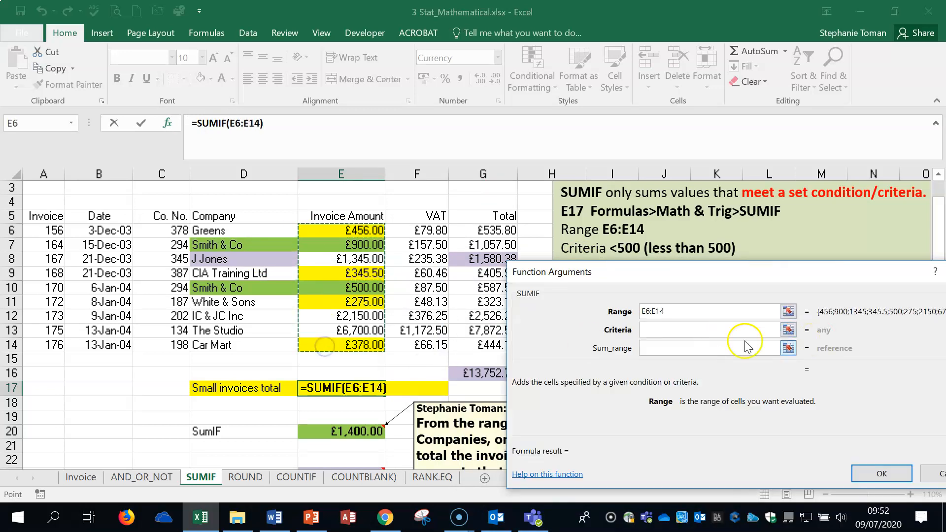
left_click(658, 328)
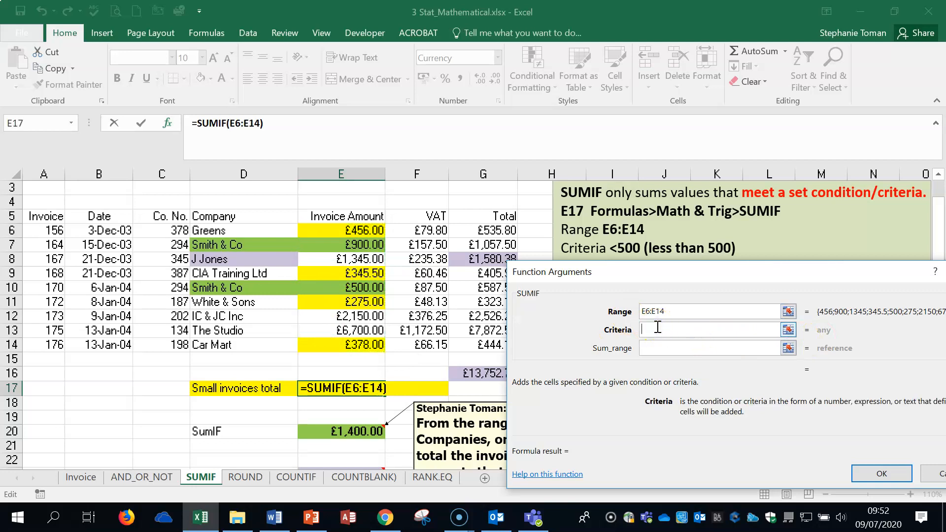
type("<")
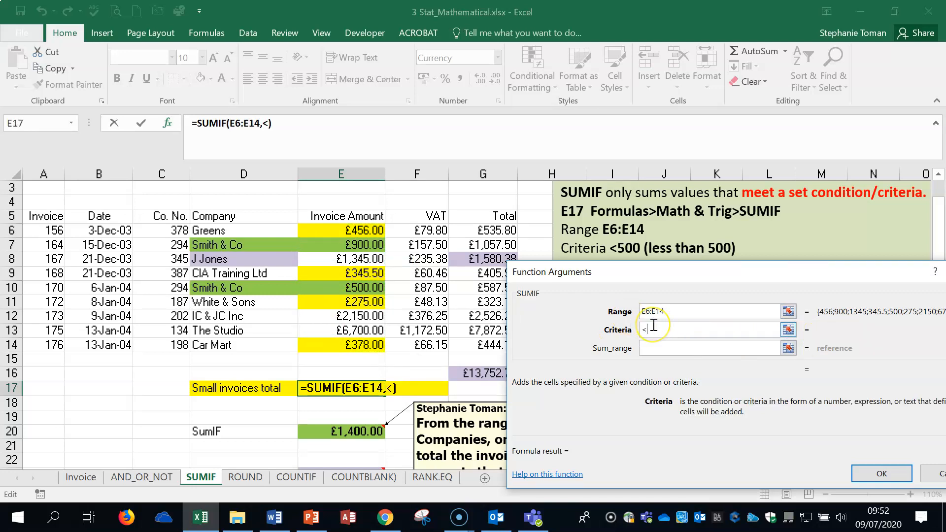
type("500")
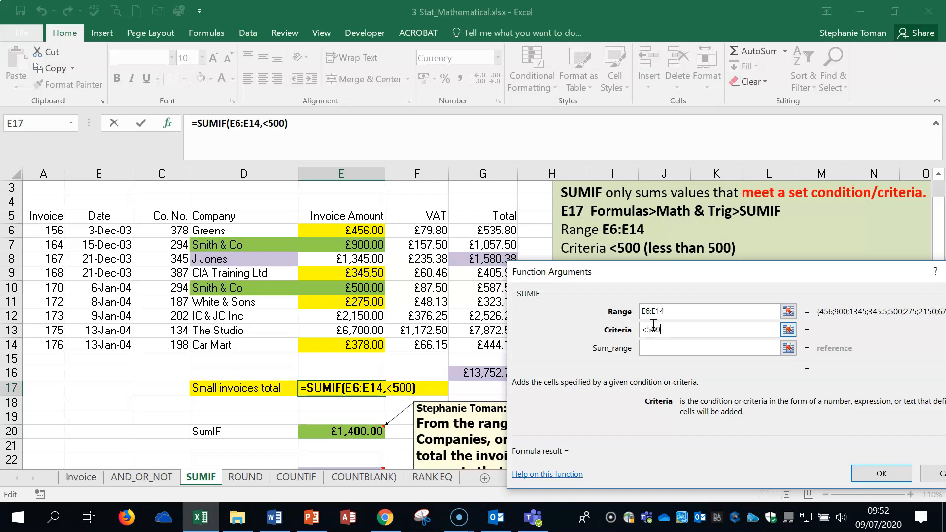
left_click(656, 349)
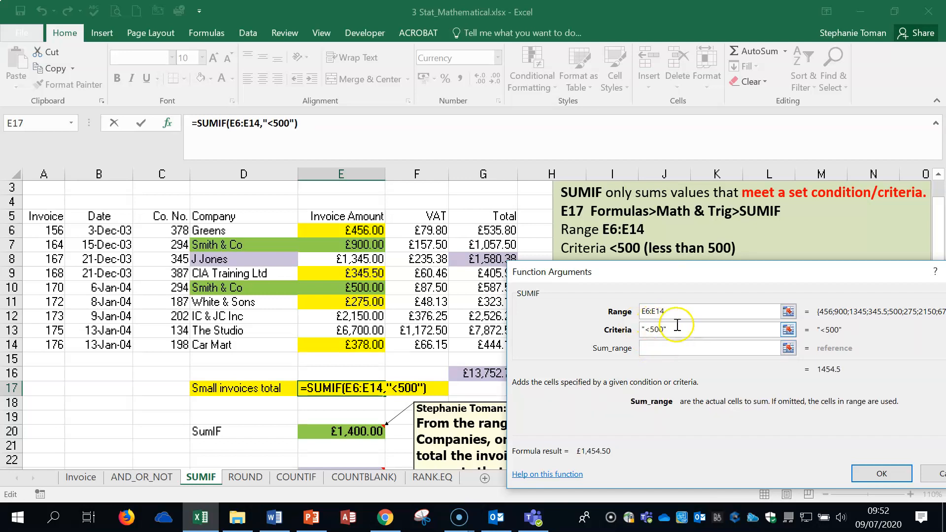
left_click(880, 475)
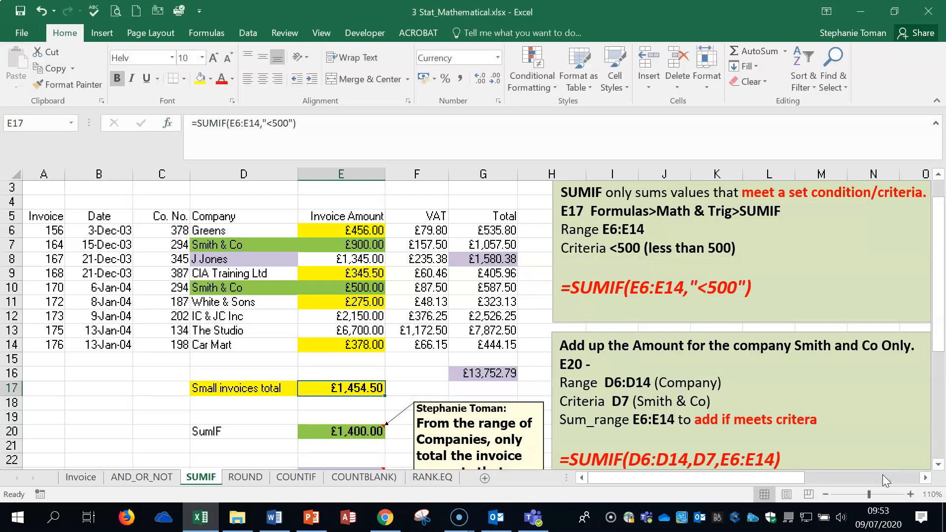
Step: Read the note on totalling only Smith & Co amounts and examine the SUMIF formula and its referenced ranges in E20 without editing
left_click(769, 285)
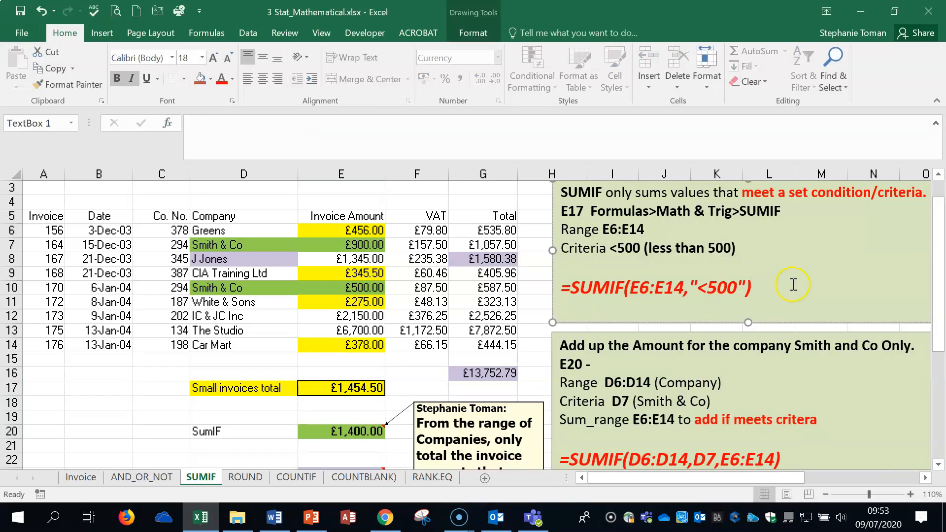
scroll(794, 285, "down", 1)
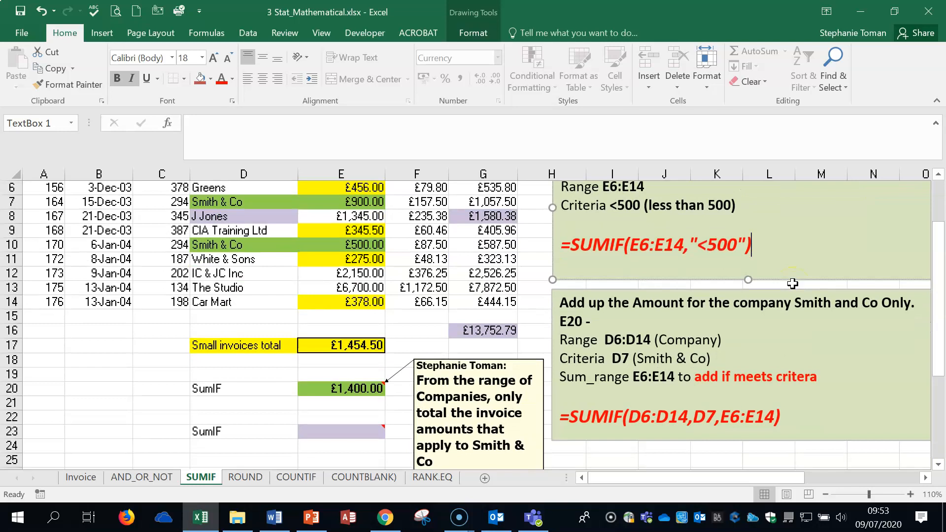
left_click(335, 389)
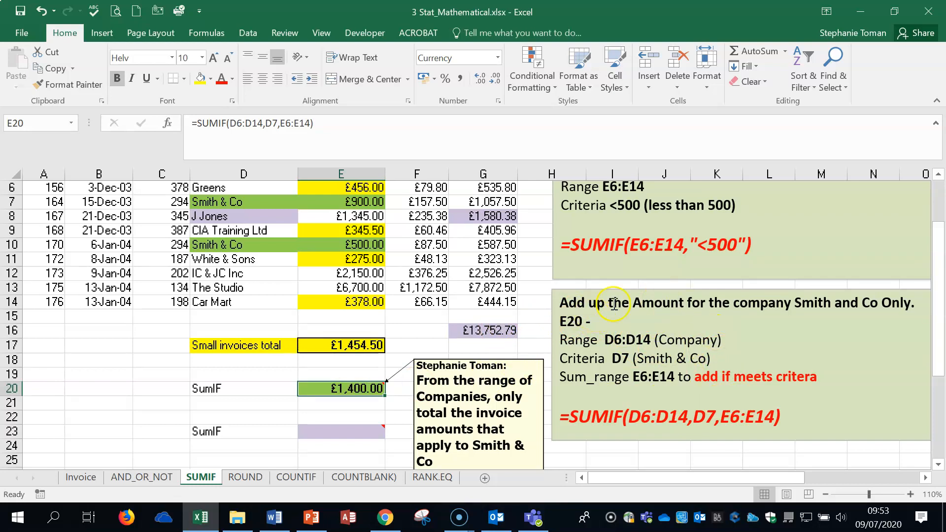
scroll(861, 310, "down", 1)
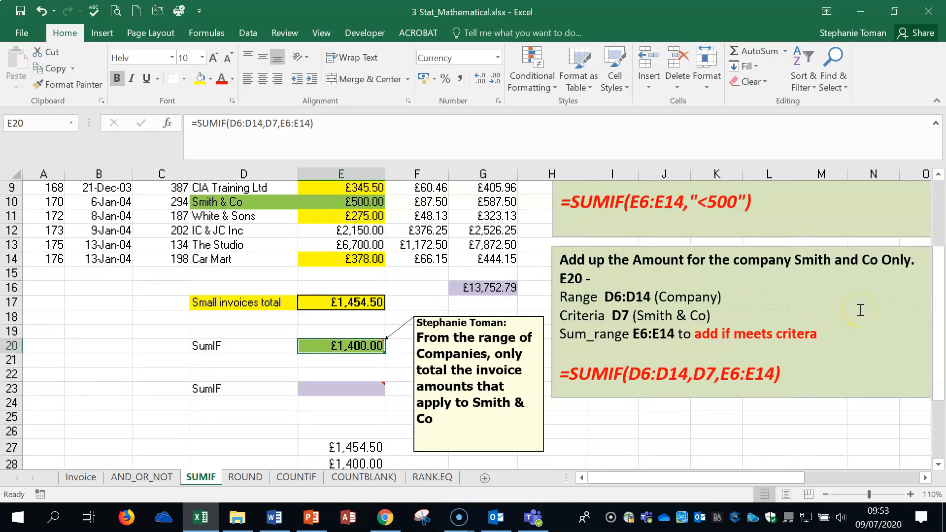
scroll(848, 322, "up", 1)
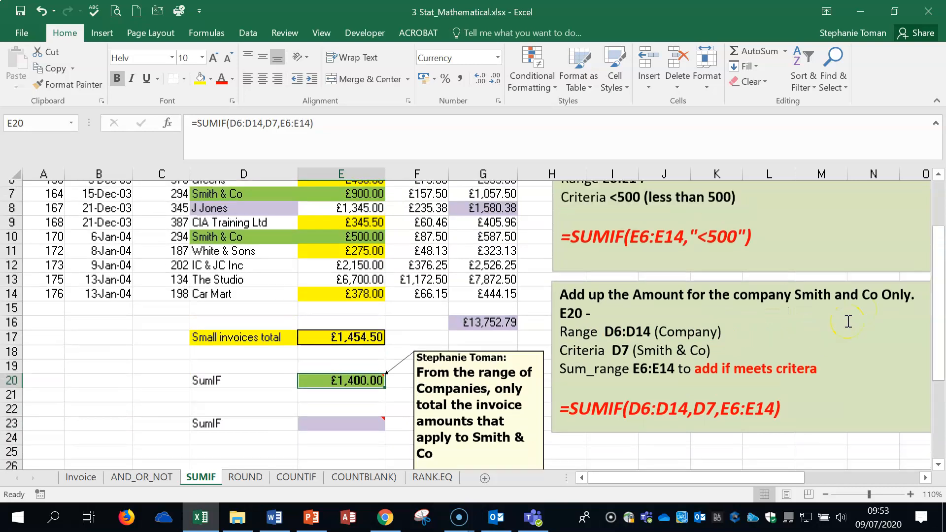
double_click(353, 387)
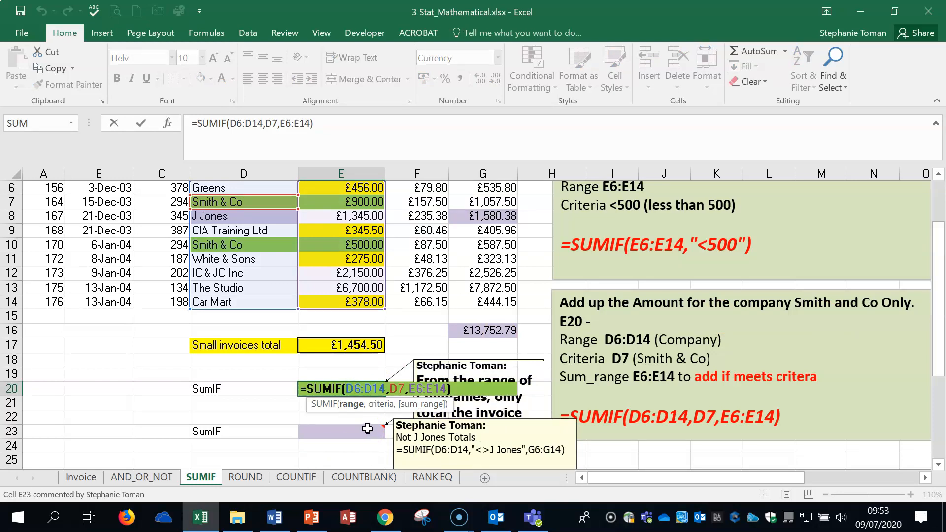
key("Escape")
Step: Review the Range, Criteria and Sum_range arguments of the SUMIF in E20 in the Function Arguments dialog, then close it without changes
left_click(168, 123)
left_click_drag(783, 270, 841, 139)
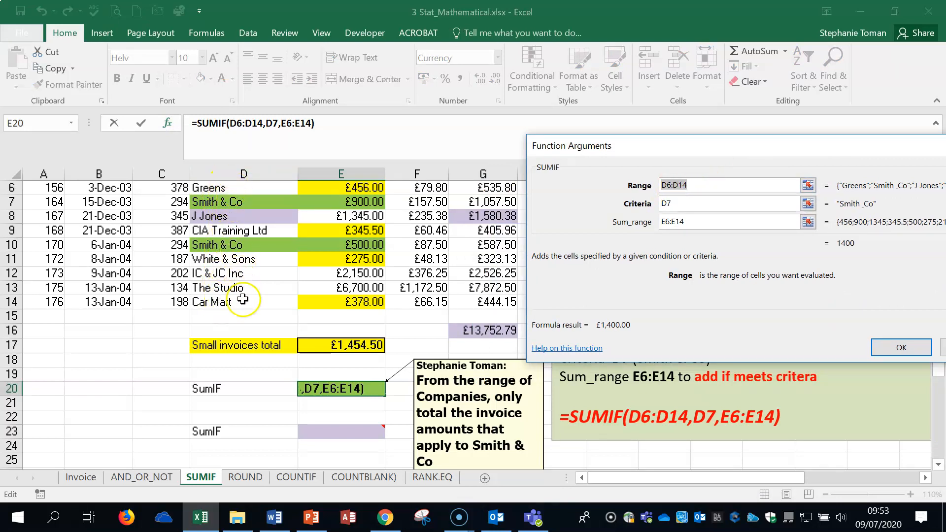
left_click(680, 202)
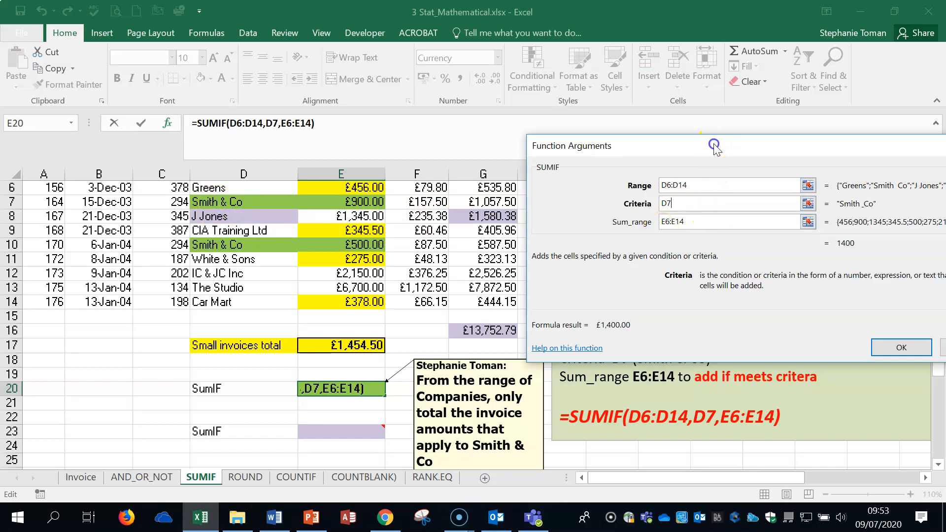
left_click_drag(716, 147, 717, 147)
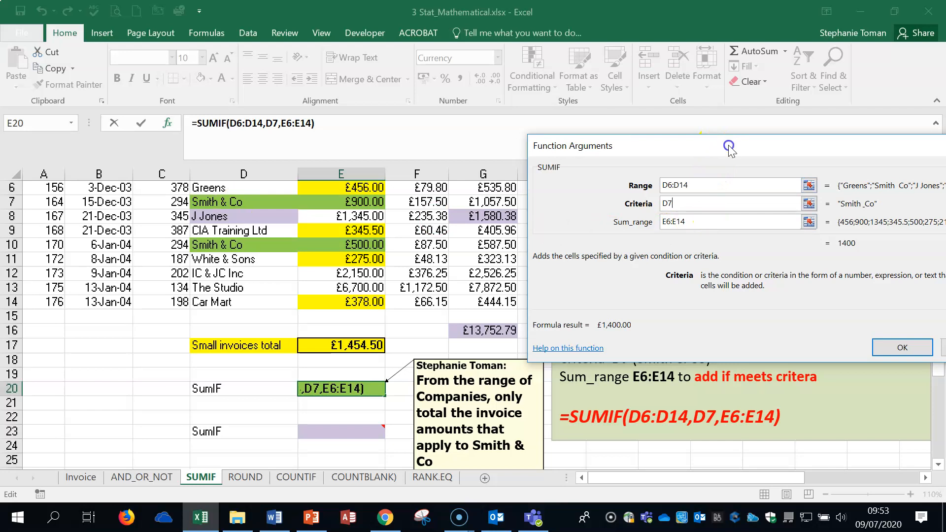
left_click_drag(730, 146, 731, 250)
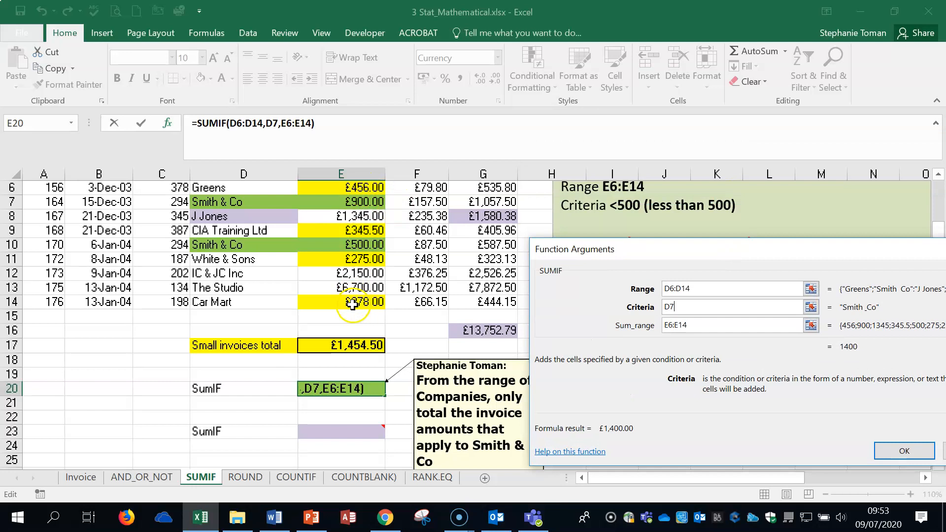
left_click_drag(848, 247, 757, 248)
left_click(883, 250)
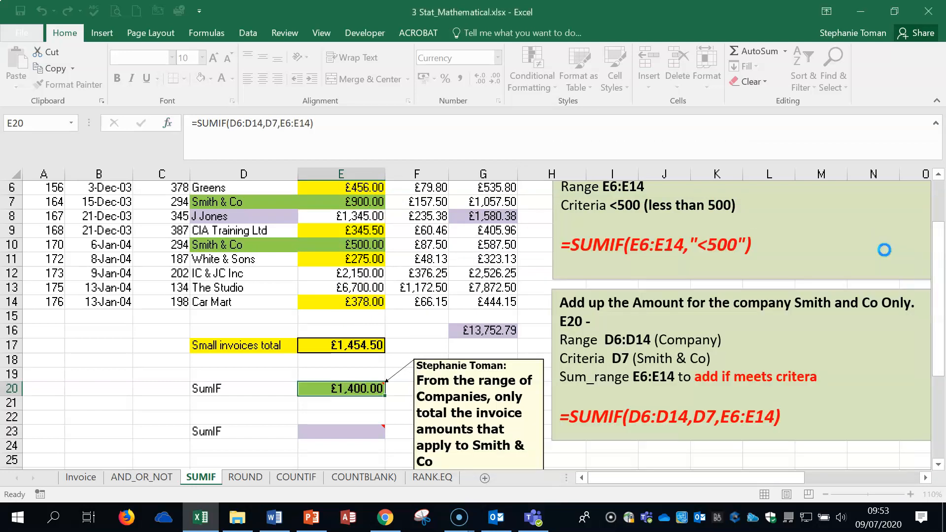
Step: Clear the Smith & Co total in E20 and start a new SUMIF function there with its Function Arguments dialog
left_click(349, 390)
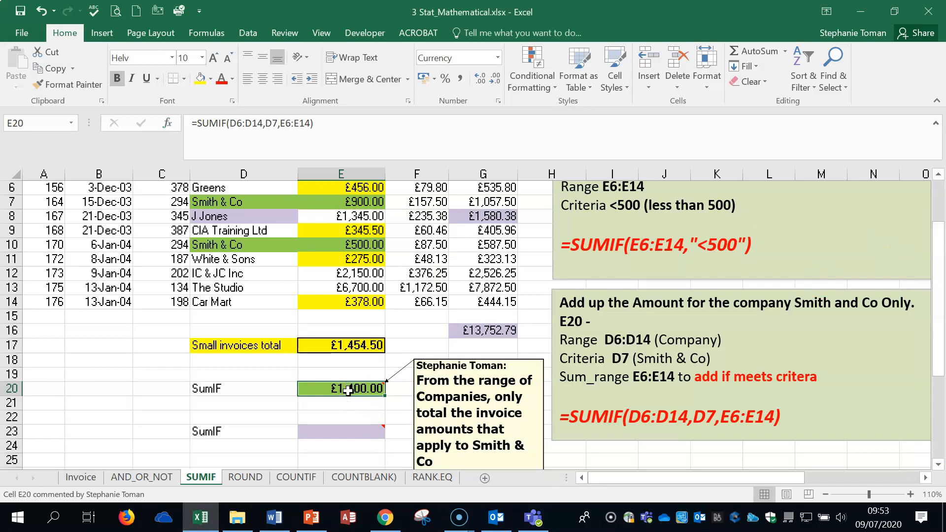
key("Delete")
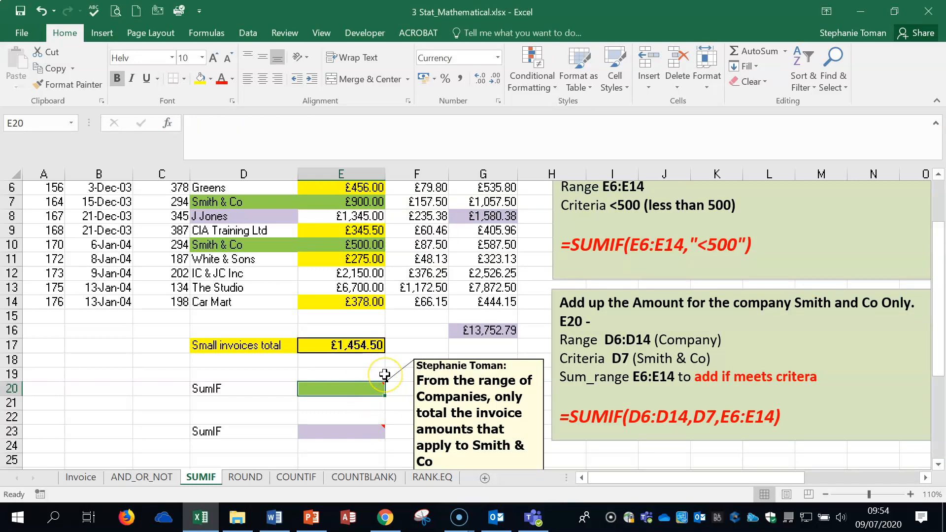
type("=sum")
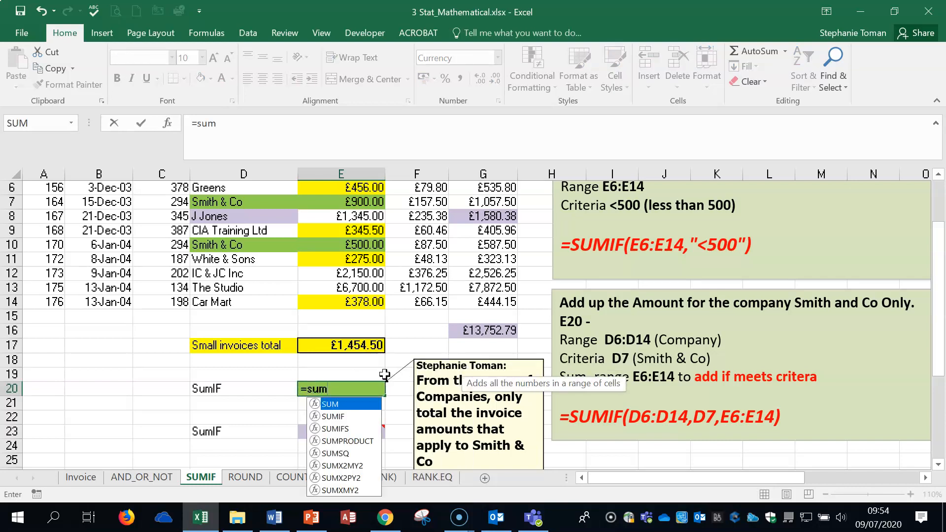
double_click(349, 417)
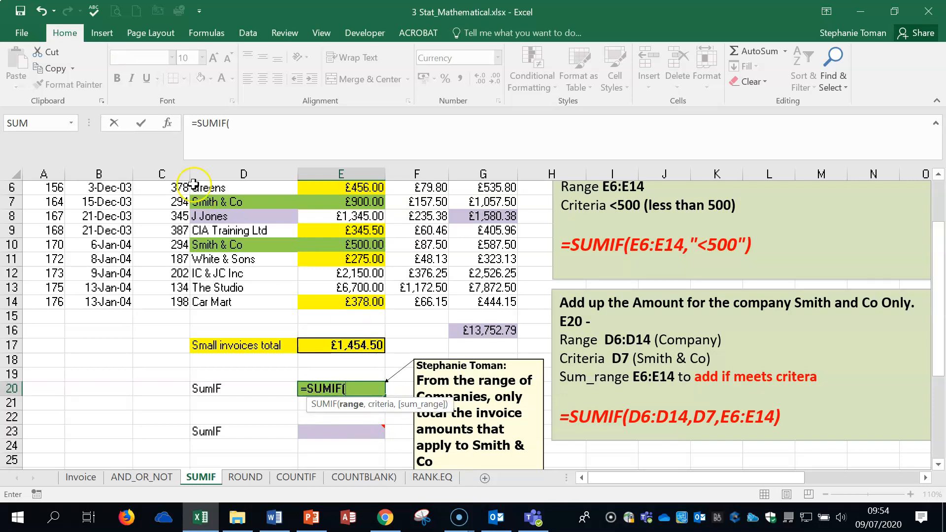
left_click(167, 123)
left_click_drag(640, 250, 710, 67)
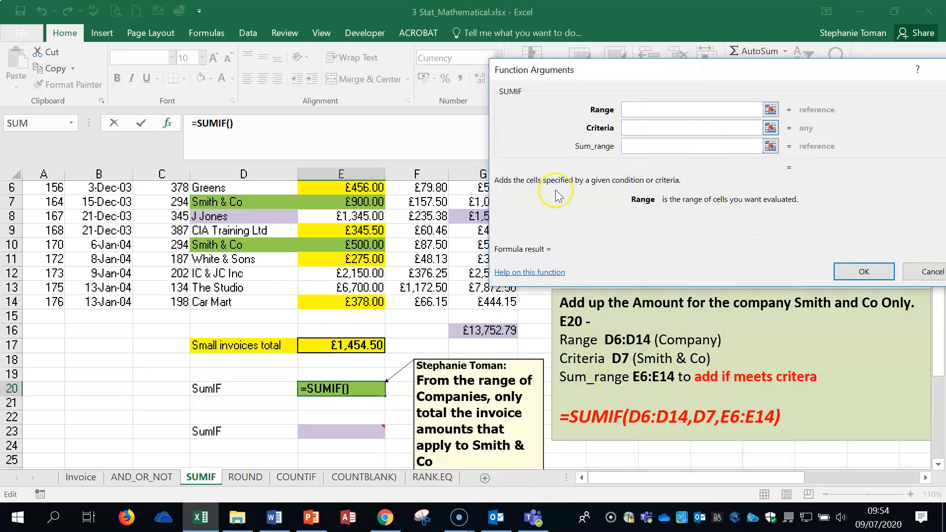
Step: Set the SUMIF range to the companies D6:D14, the criteria to D7 and Sum_range to E6:E14, and confirm the function
scroll(254, 187, "up", 1)
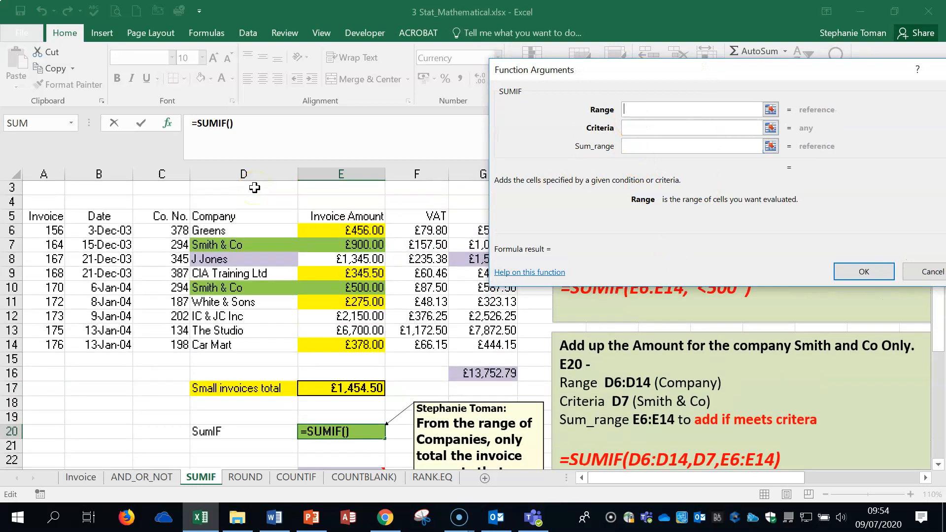
left_click_drag(256, 230, 249, 345)
left_click(636, 129)
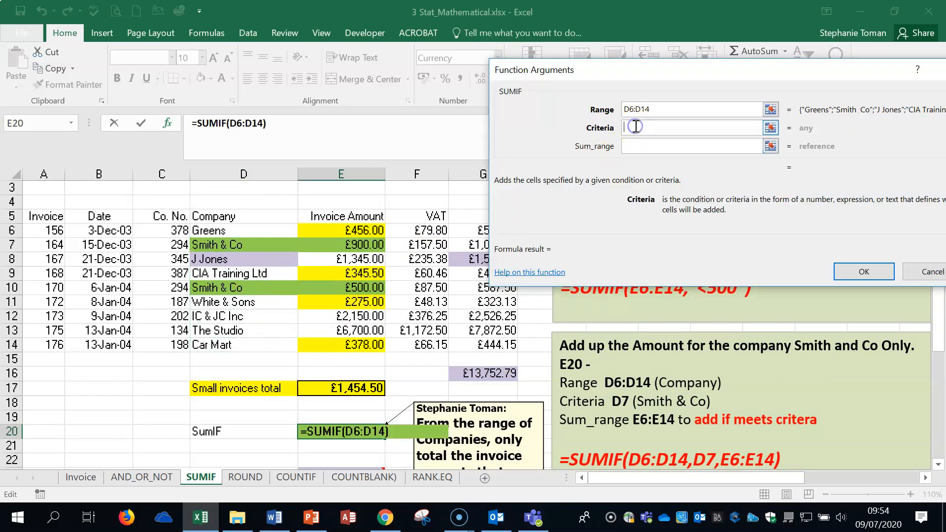
left_click(206, 245)
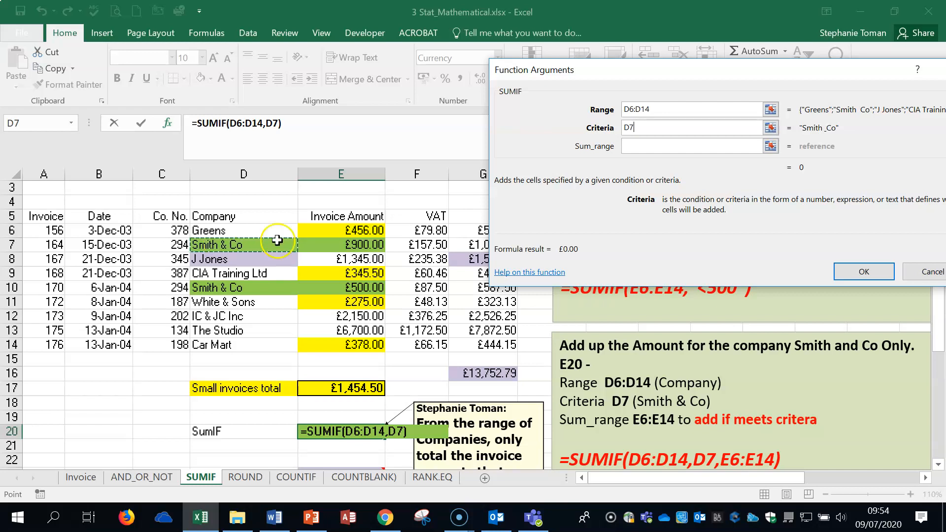
left_click(636, 146)
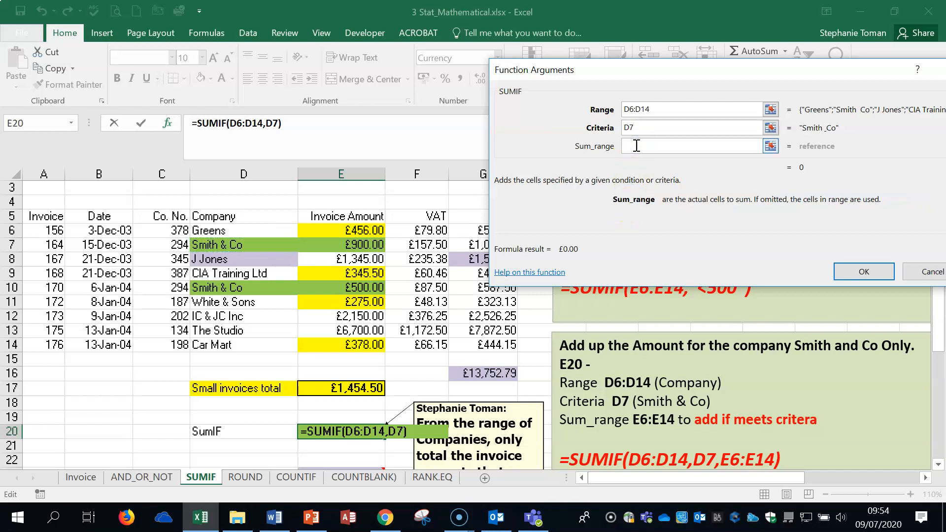
left_click_drag(369, 230, 359, 339)
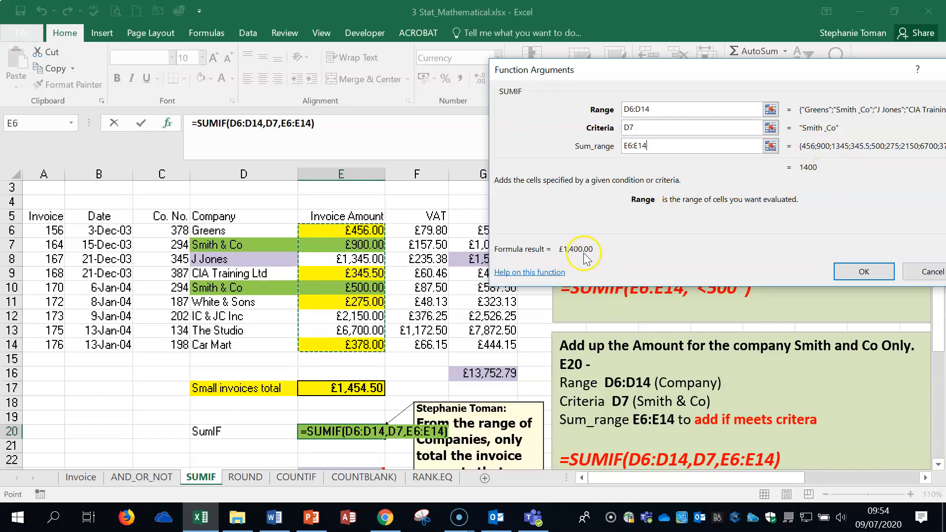
left_click(865, 272)
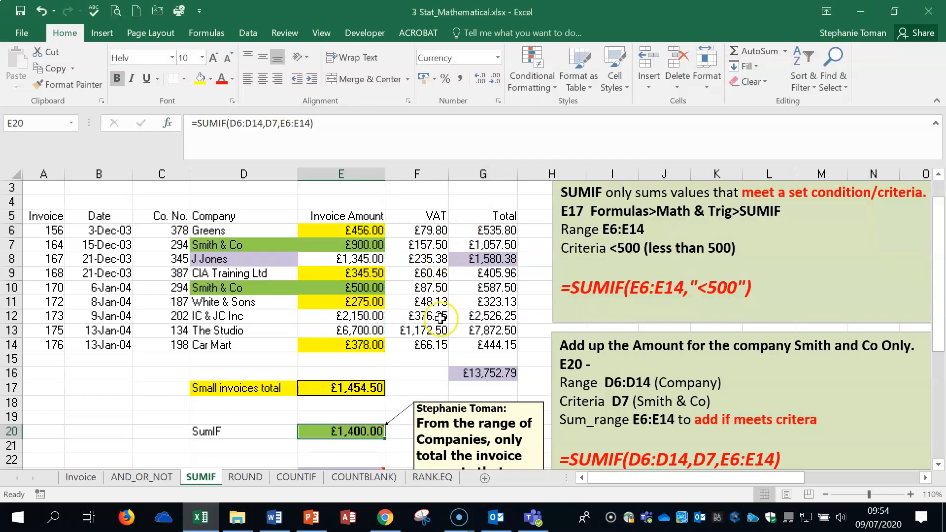
Step: Start a SUMIF formula directly in E23 for totalling all companies except J Jones, as the note below the table asks
left_click(415, 374)
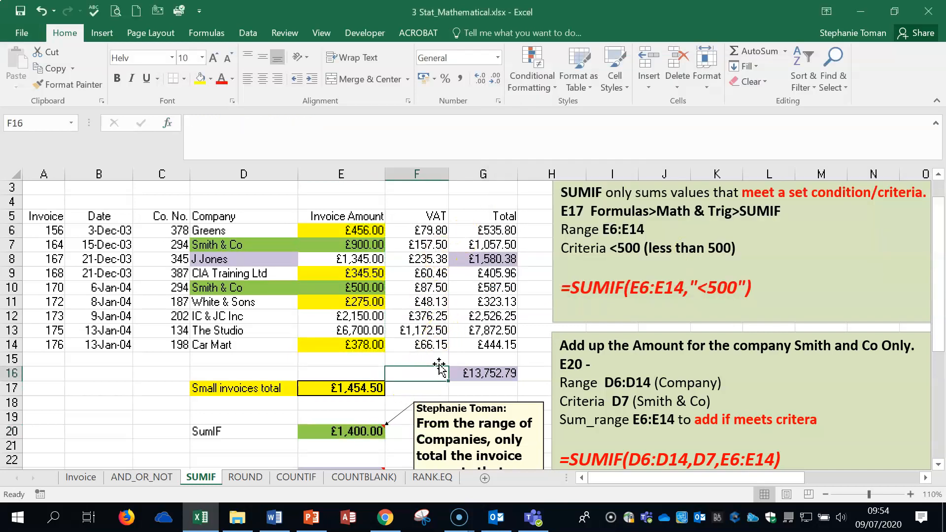
scroll(440, 368, "down", 2)
scroll(439, 368, "down", 1)
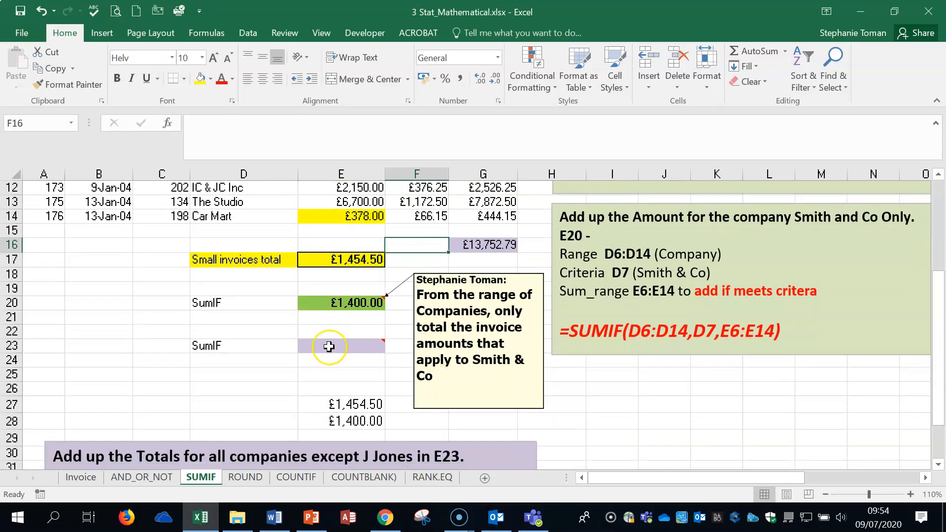
mouse_move(328, 345)
scroll(560, 383, "down", 2)
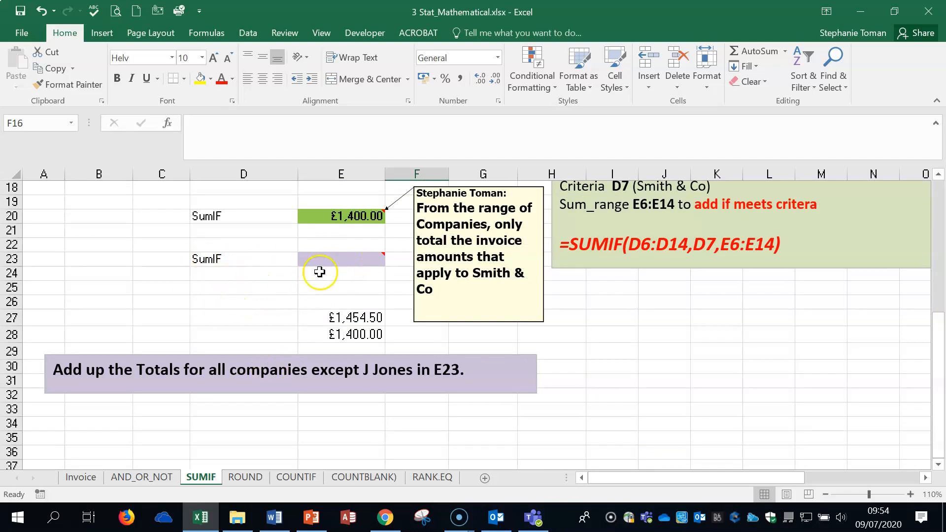
mouse_move(323, 265)
left_click(355, 259)
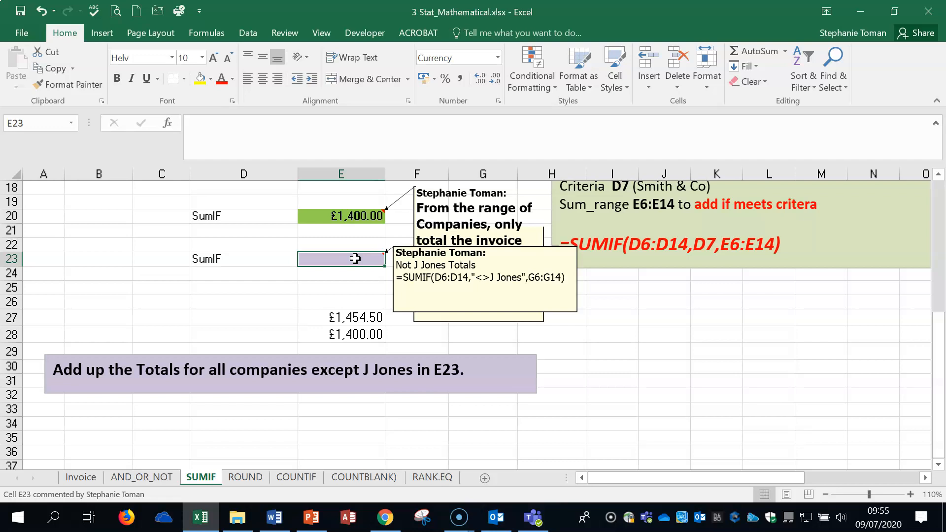
type("=")
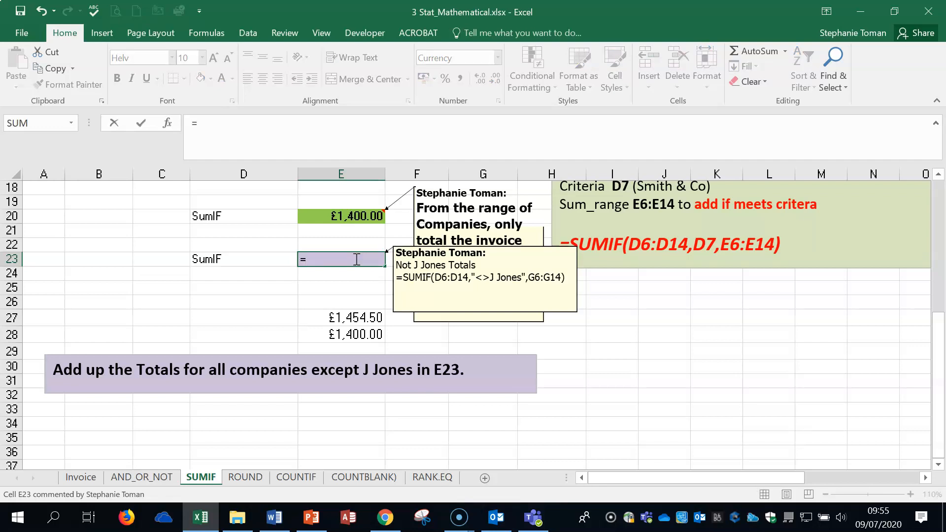
type("sum")
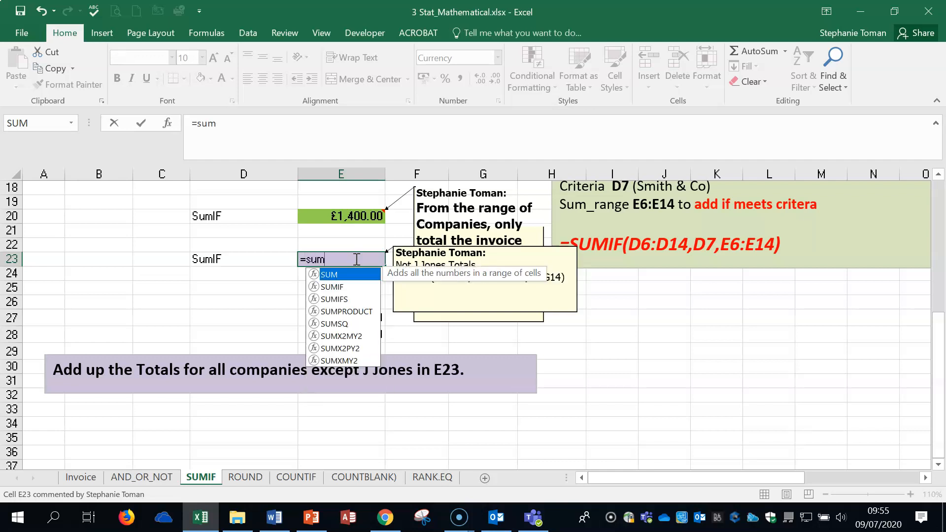
double_click(332, 287)
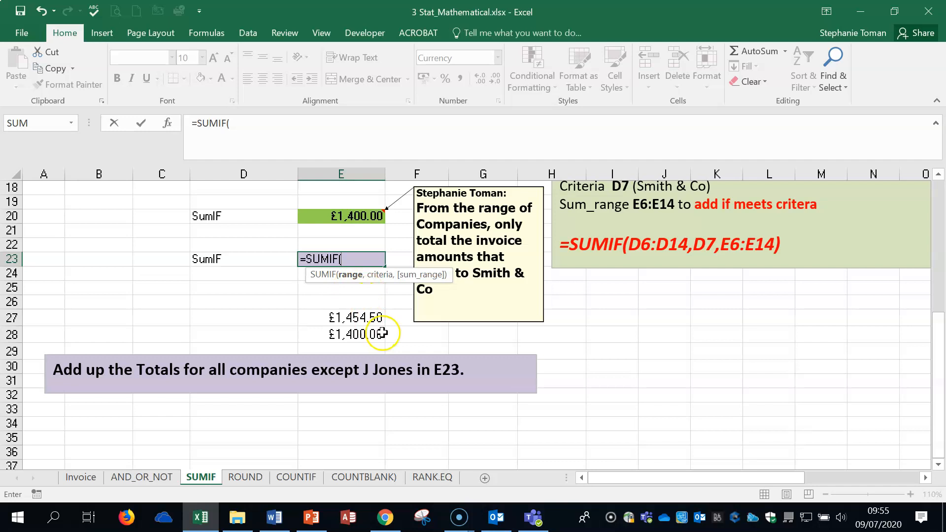
Step: Give the E23 SUMIF the company range D6:D14 and the criteria "<>J Jones"
scroll(383, 332, "up", 2)
scroll(383, 332, "up", 2)
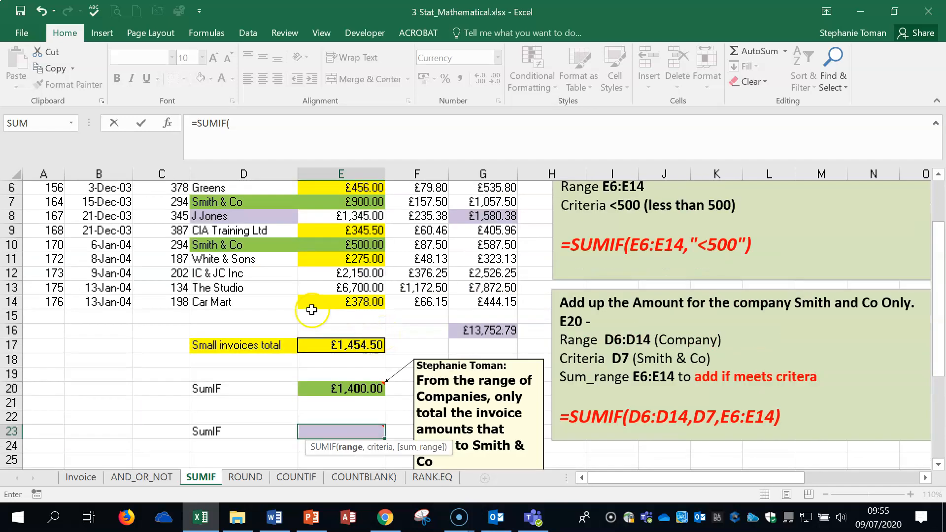
scroll(227, 268, "up", 2)
left_click_drag(222, 258, 225, 371)
scroll(458, 384, "down", 4)
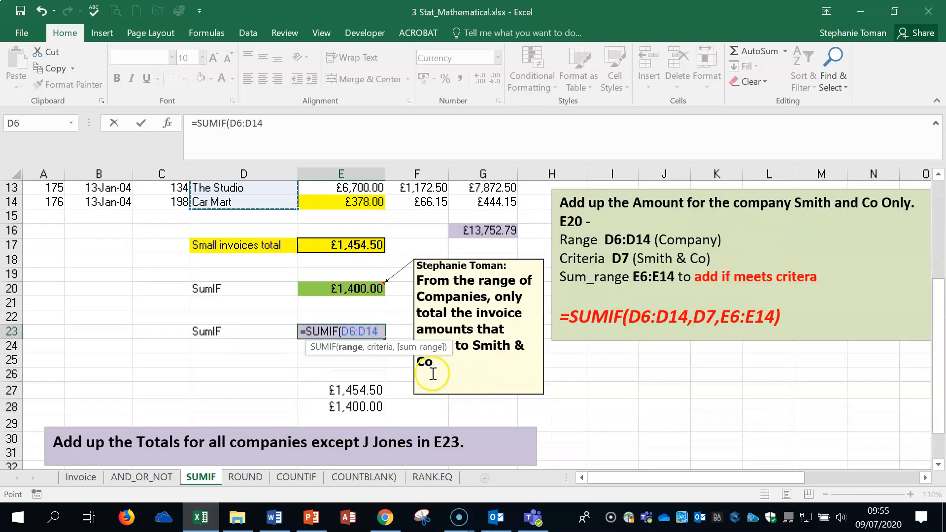
mouse_move(383, 329)
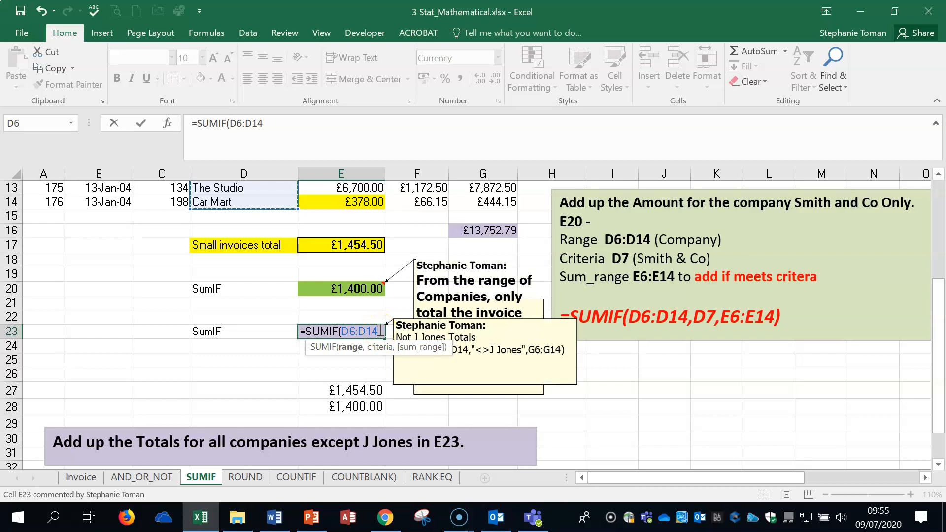
type(",")
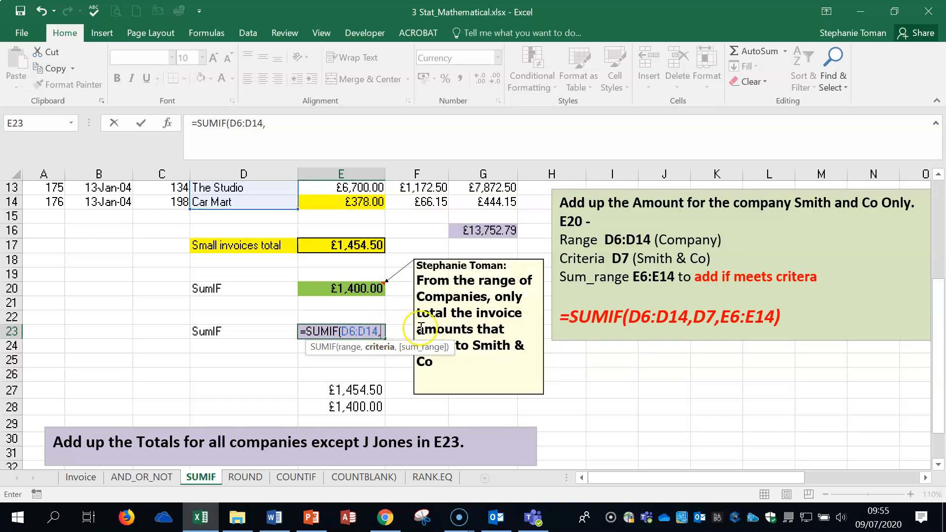
type("\"<>J Jones")
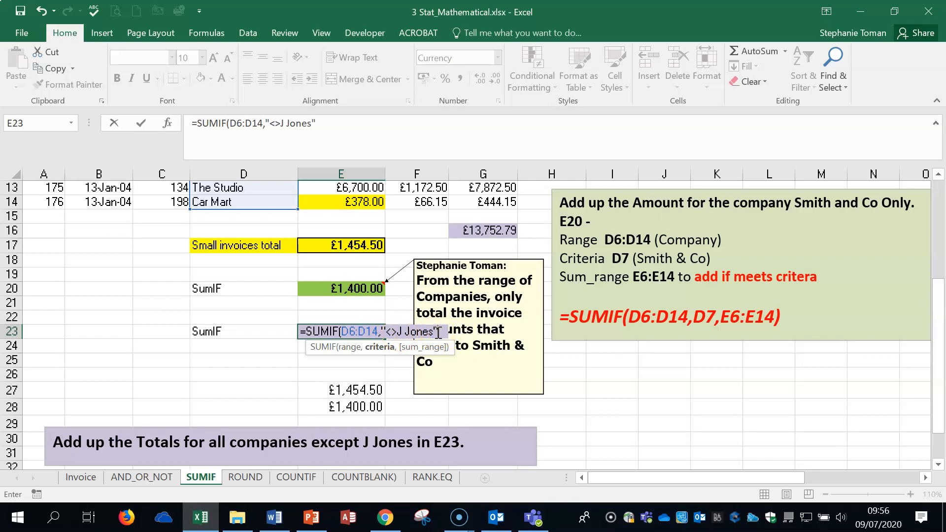
Step: Add the totals G6:G14 as the sum range of the E23 SUMIF, close the bracket and enter the formula
type(",")
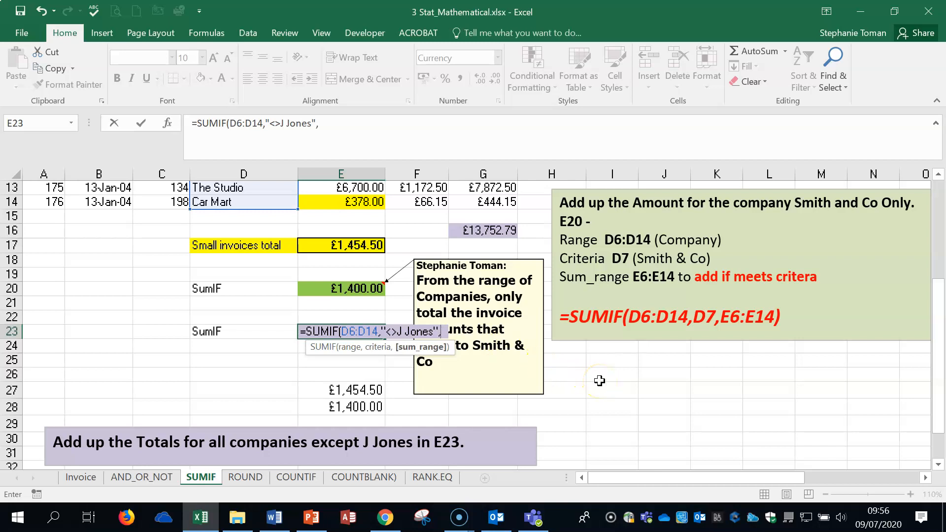
scroll(600, 381, "up", 3)
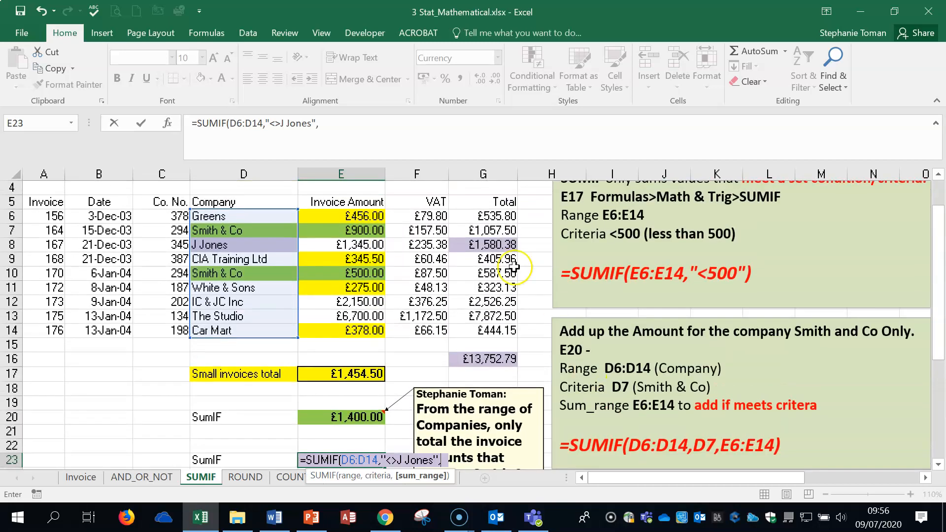
left_click_drag(501, 217, 482, 327)
type(")")
key("Return")
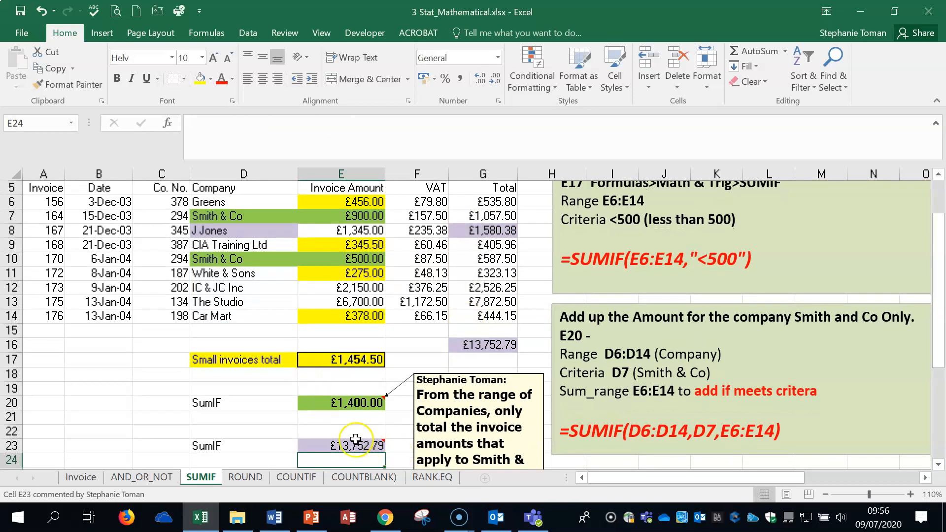
Step: Examine the check formula in G16 and the cells it references, leaving it unedited
double_click(500, 346)
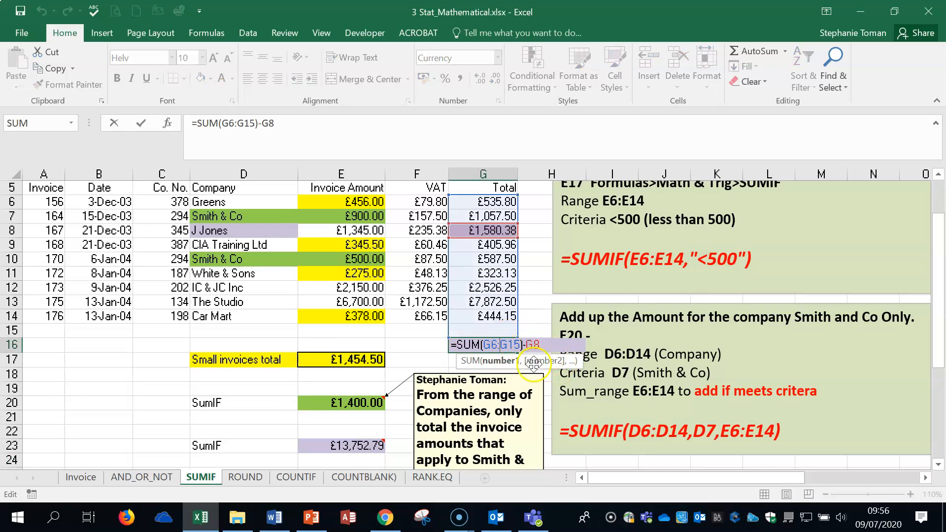
key("Escape")
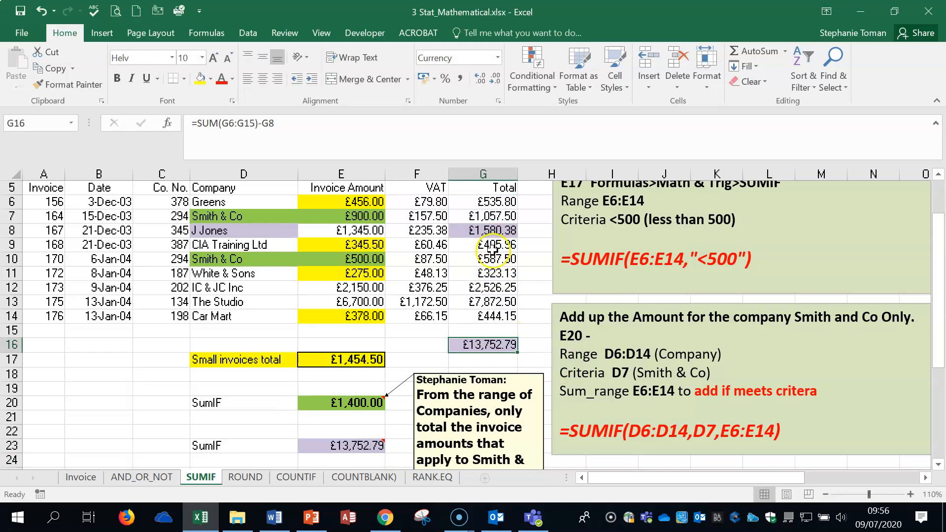
double_click(494, 347)
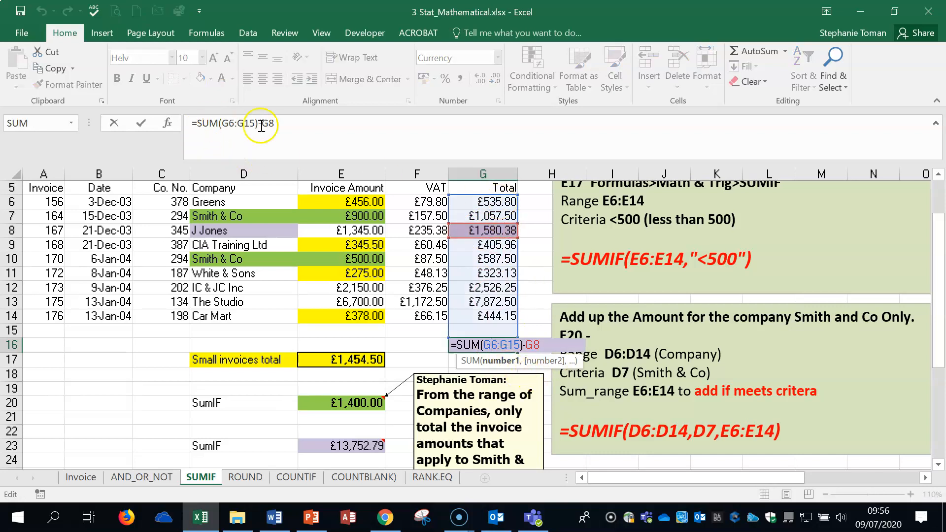
key("Escape")
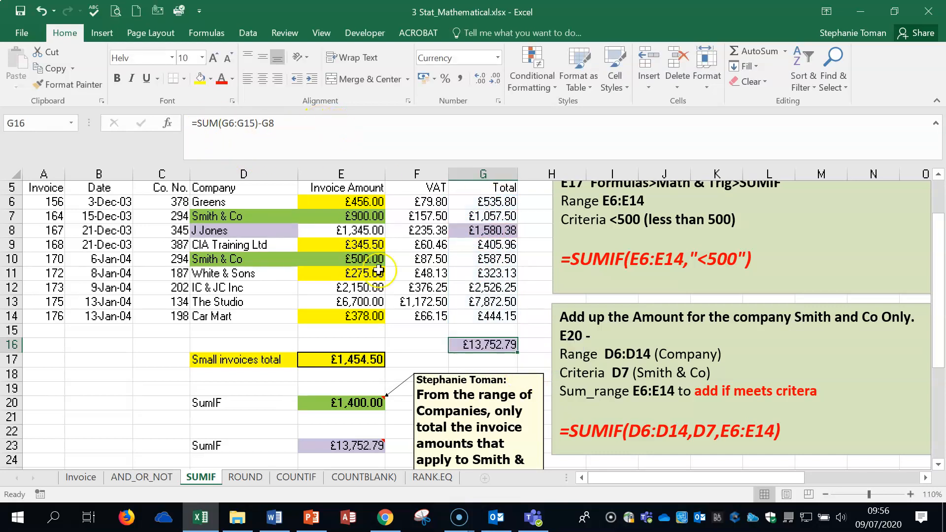
Step: Clear the E23 formula and start a new SUMIF there with its function arguments open clear of the invoice table
left_click(409, 346)
scroll(394, 355, "down", 2)
left_click(358, 362)
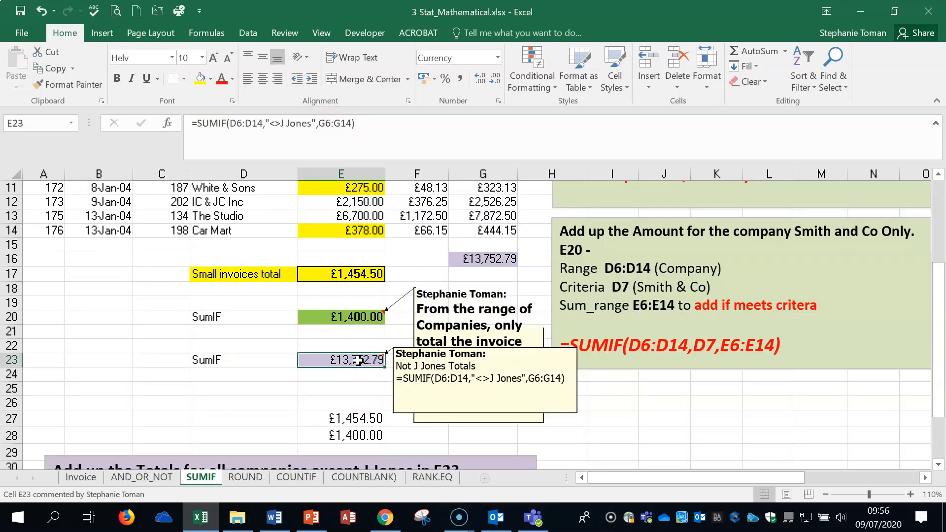
key("Delete")
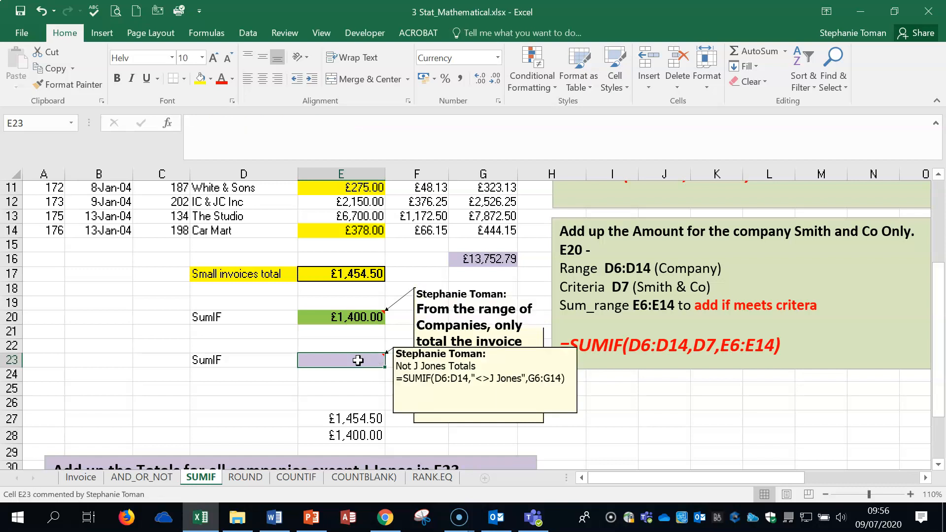
type("=")
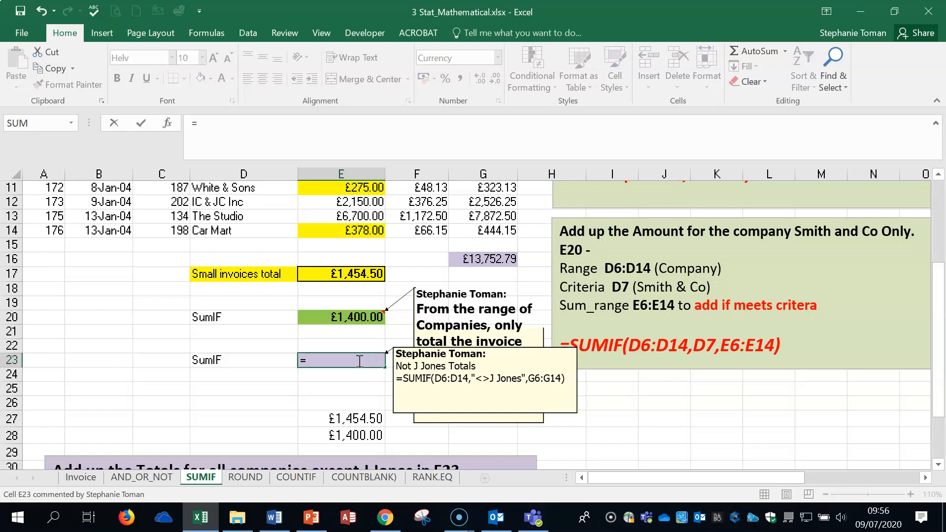
type("sum")
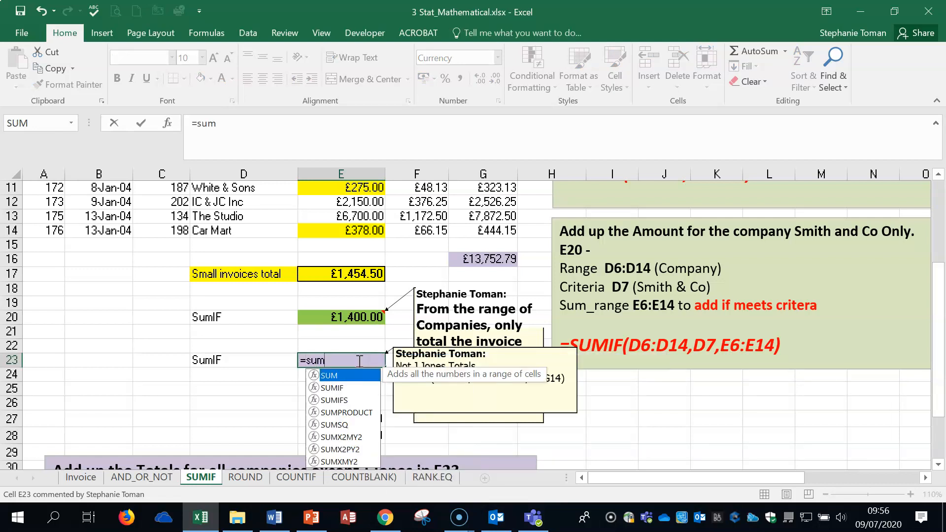
left_click(342, 388)
double_click(343, 389)
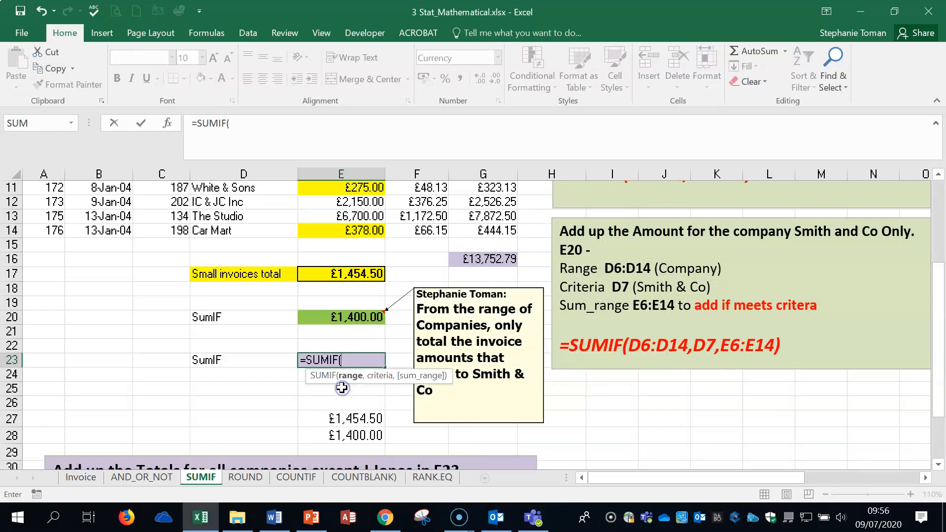
left_click(167, 123)
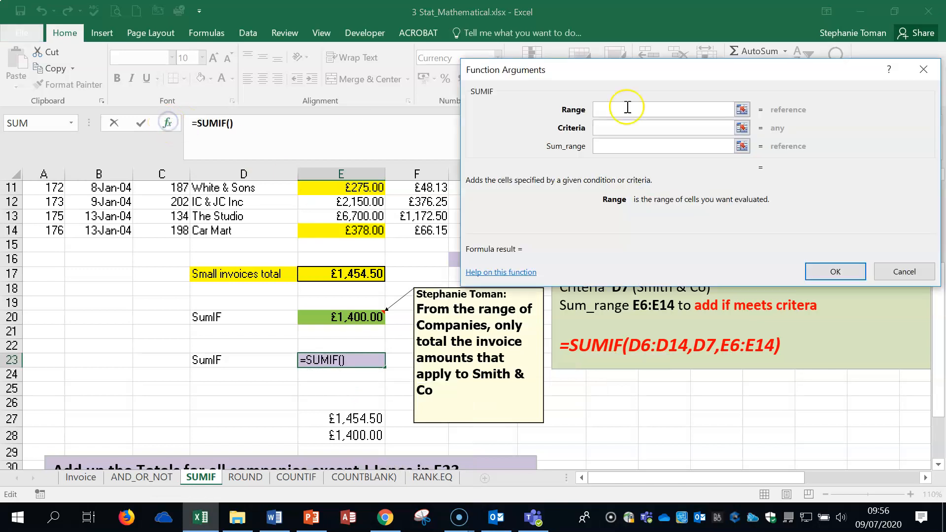
left_click_drag(674, 72, 741, 205)
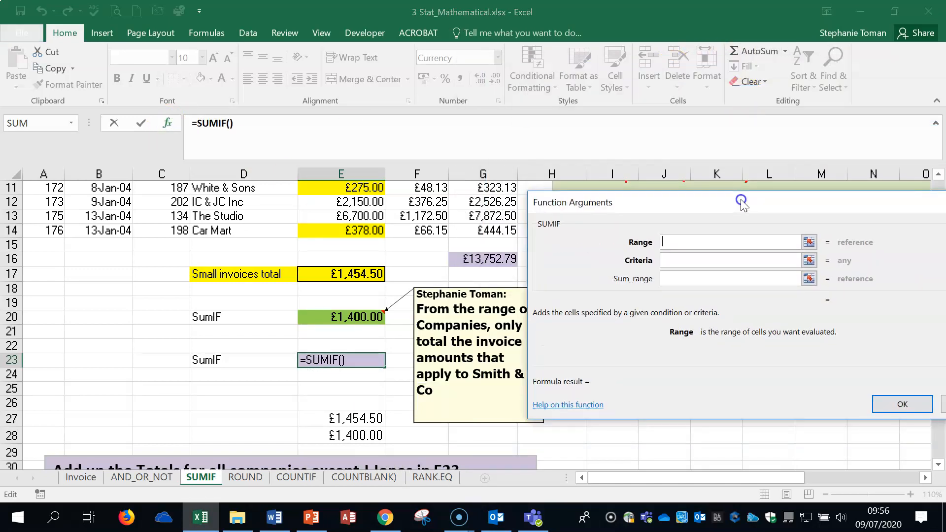
Step: Set the E23 SUMIF range to the companies in D6:D14 and its criteria to "<>J Jones"
scroll(190, 323, "up", 2)
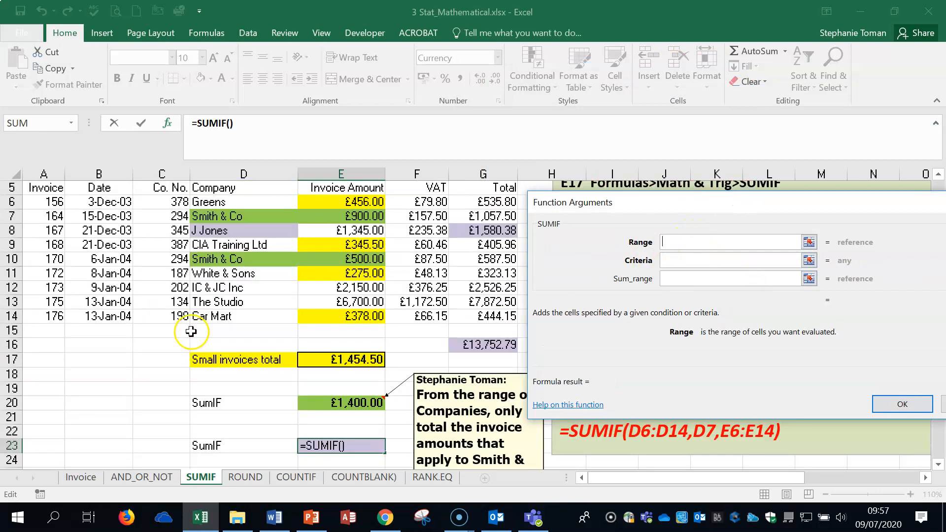
scroll(250, 187, "up", 1)
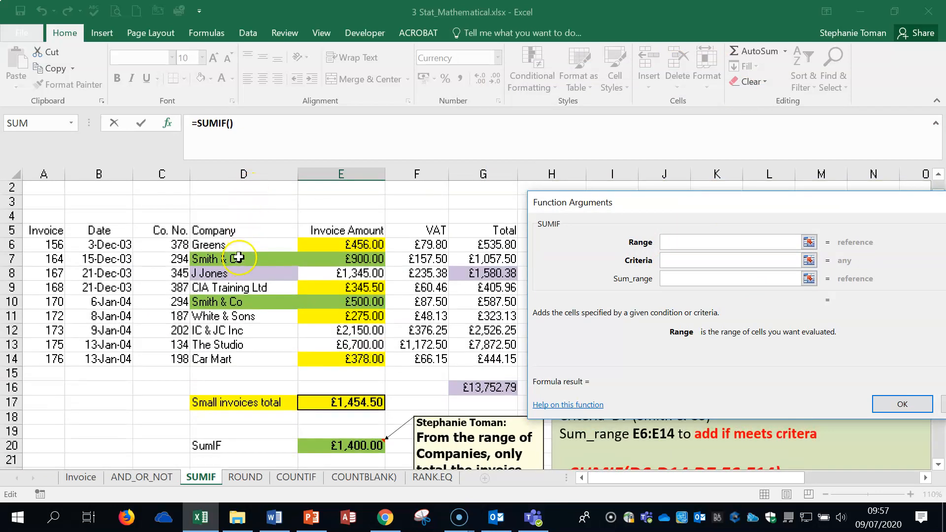
left_click_drag(240, 243, 242, 359)
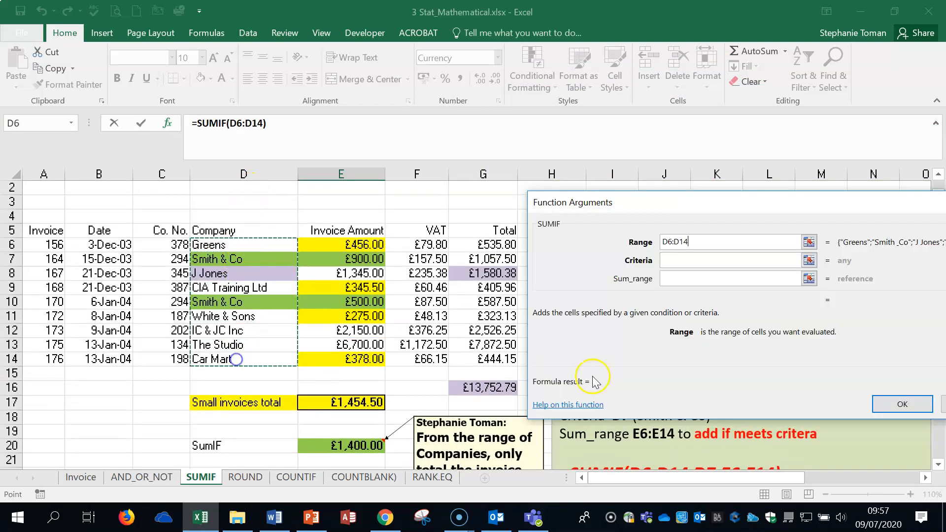
left_click(673, 260)
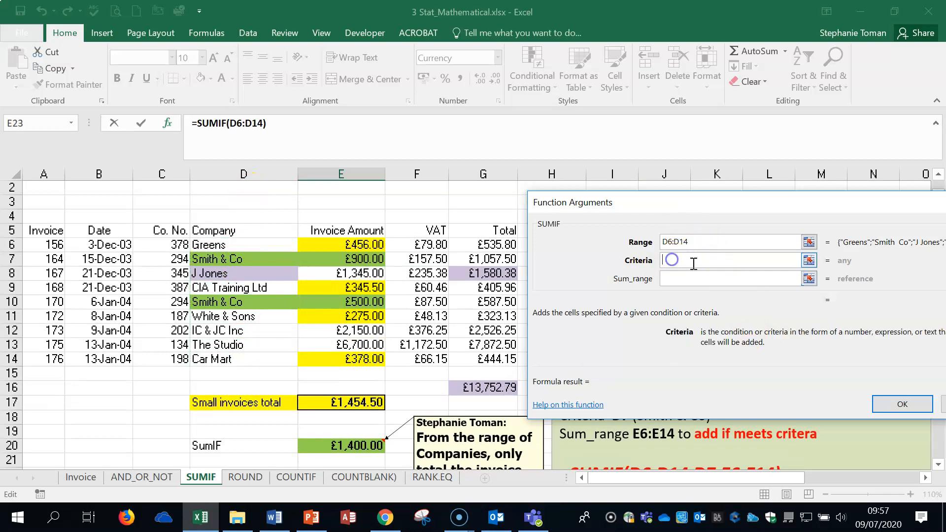
type("<>J Jone")
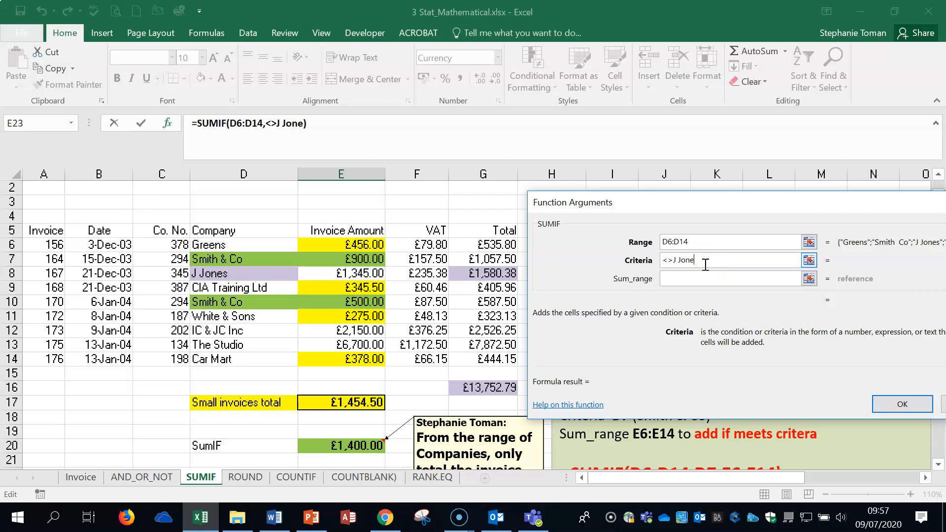
left_click(706, 264)
left_click(680, 279)
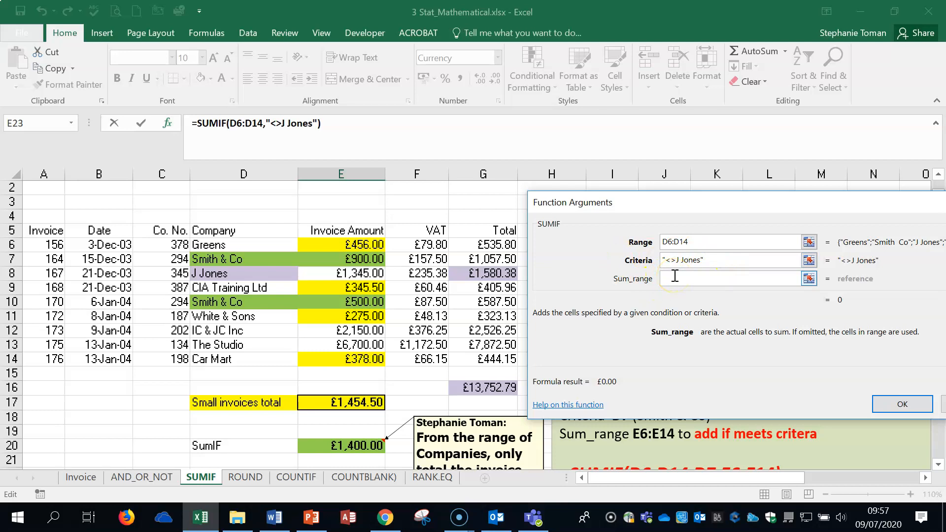
Step: Set the E23 SUMIF sum range to the totals in G6:G14 and enter the formula
left_click(494, 245)
left_click_drag(495, 245, 495, 359)
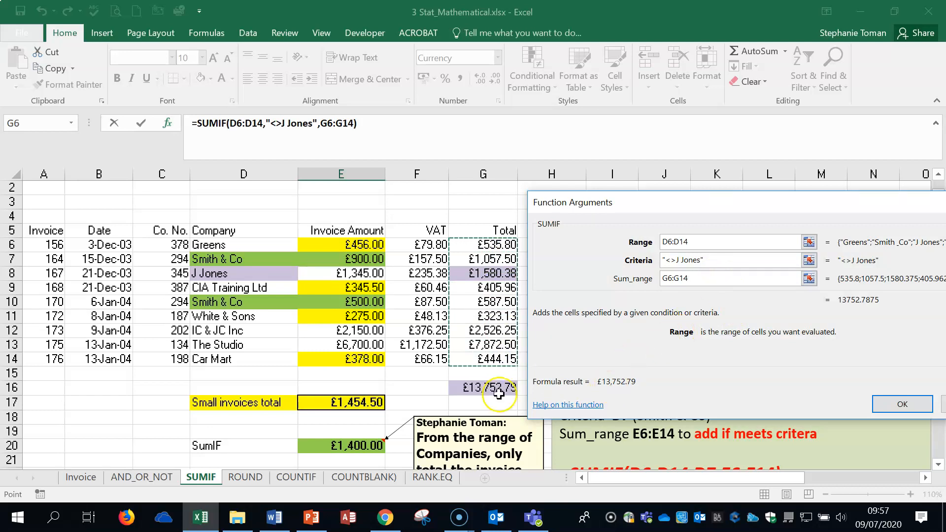
left_click(902, 404)
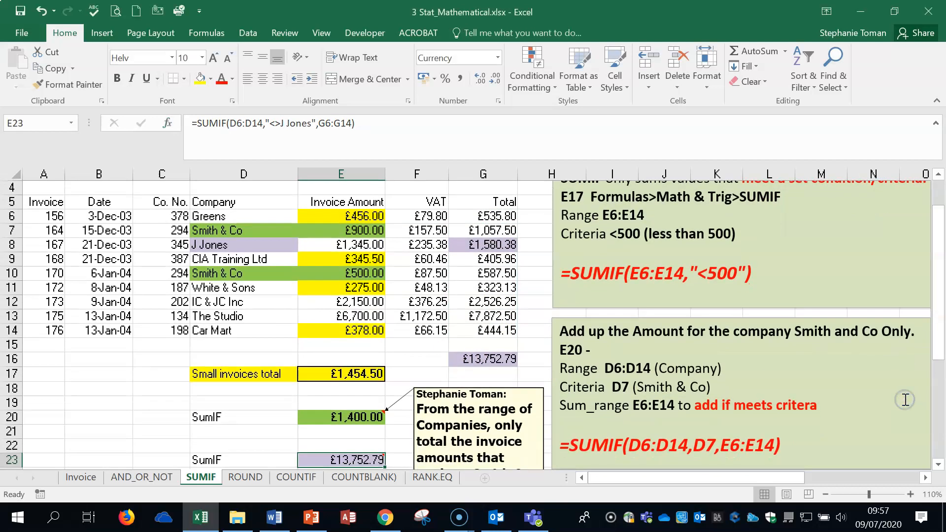
Step: Switch to the ROUND worksheet containing the rounded invoice totals
scroll(744, 306, "down", 2)
scroll(744, 306, "up", 1)
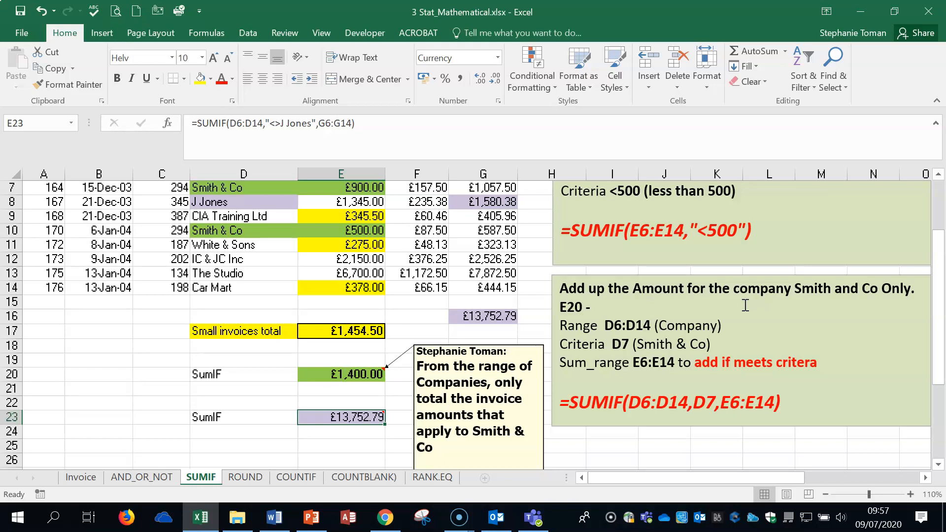
left_click(245, 477)
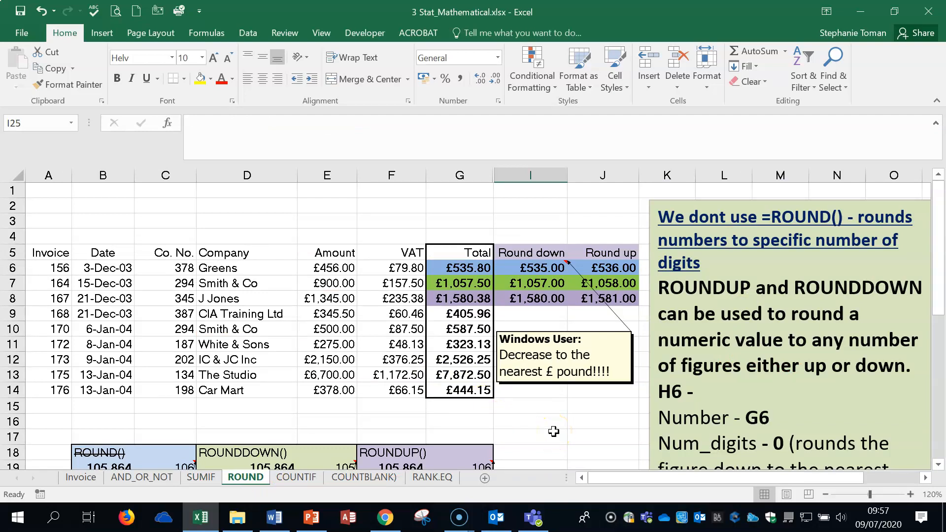
left_click(826, 495)
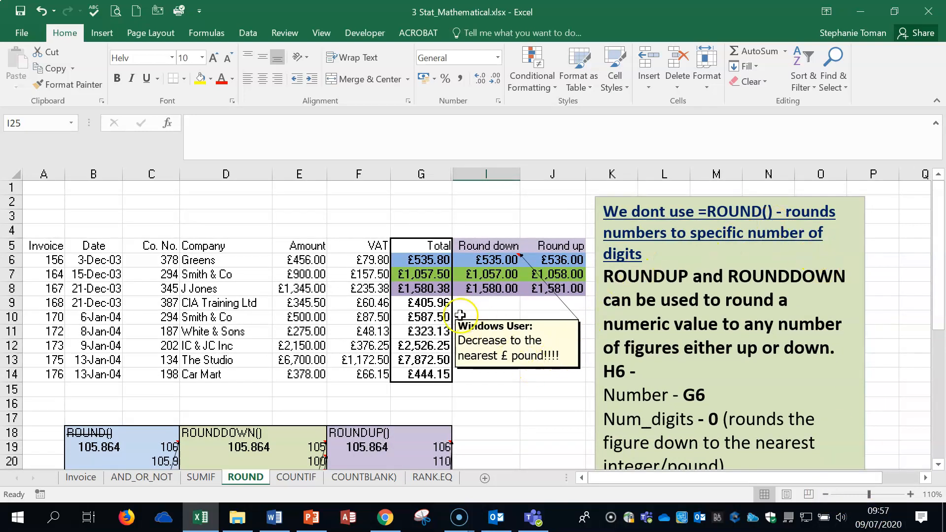
Step: Examine the formulas behind the Greens invoice's total in G6, round-down in I6 and round-up in J6, leaving them unedited
left_click(419, 262)
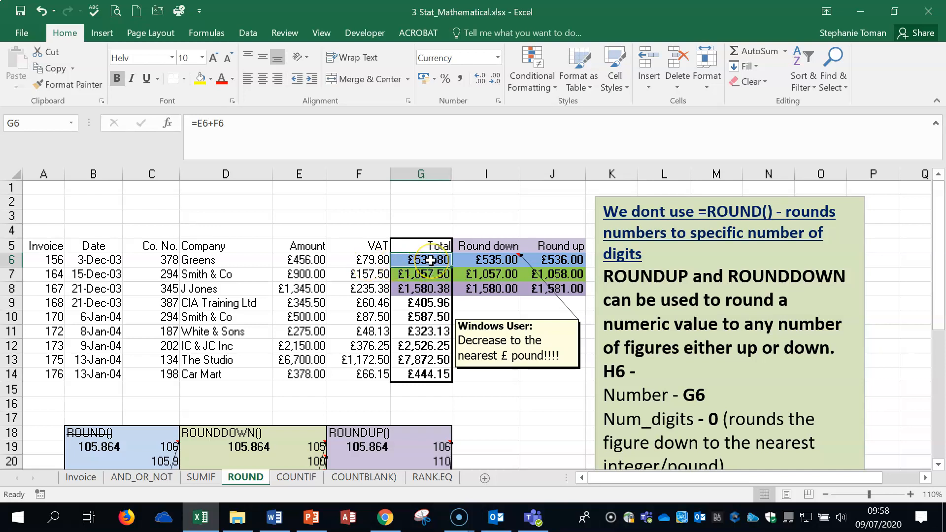
double_click(431, 260)
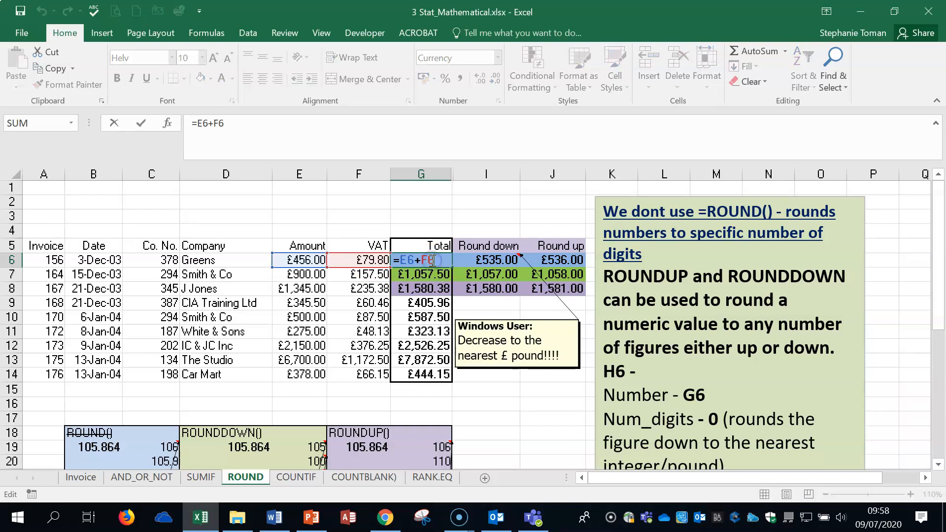
key("Escape")
double_click(497, 261)
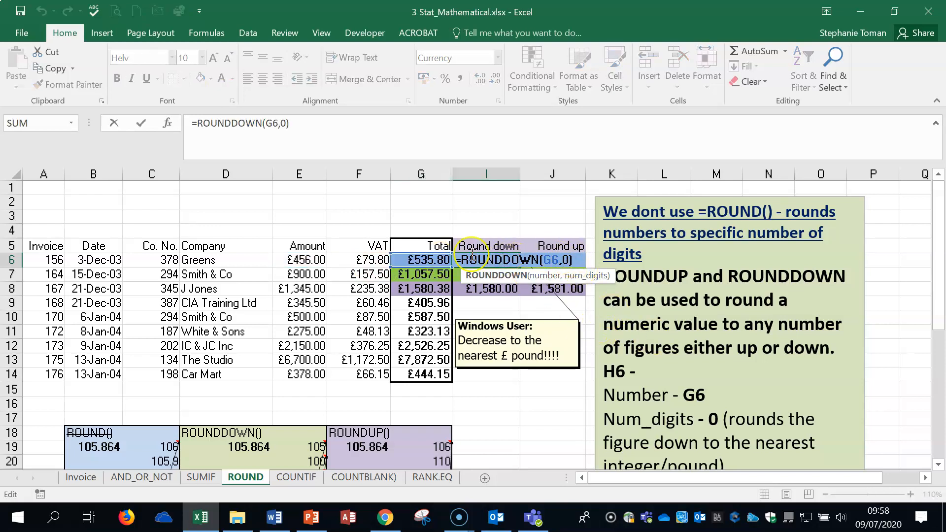
key("Escape")
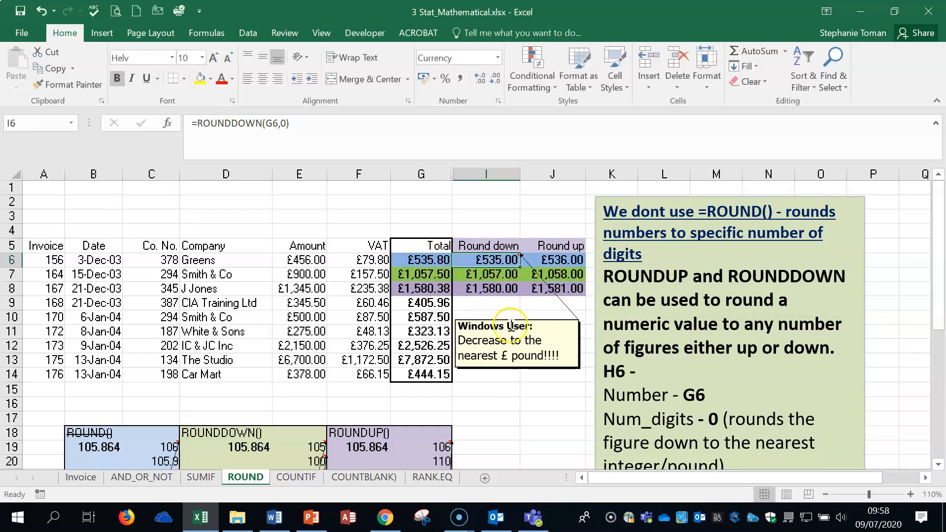
double_click(505, 258)
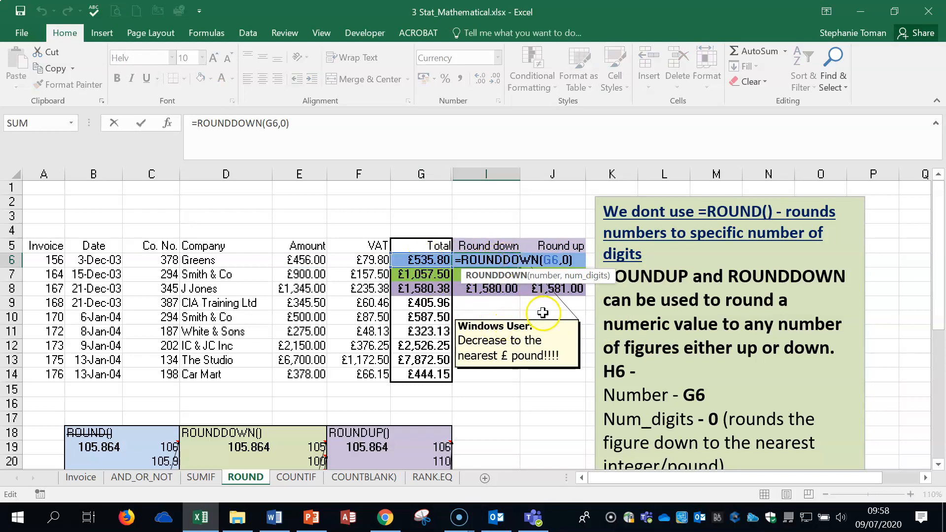
key("Escape")
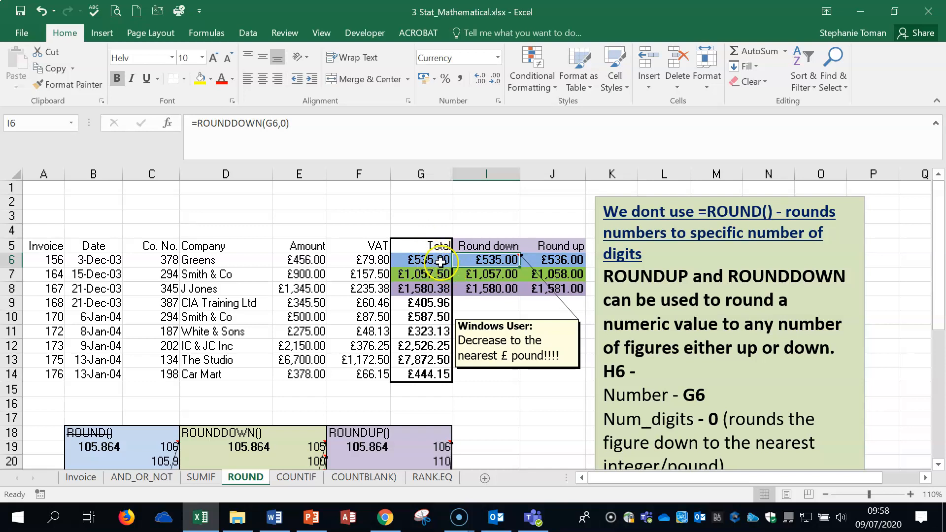
double_click(564, 262)
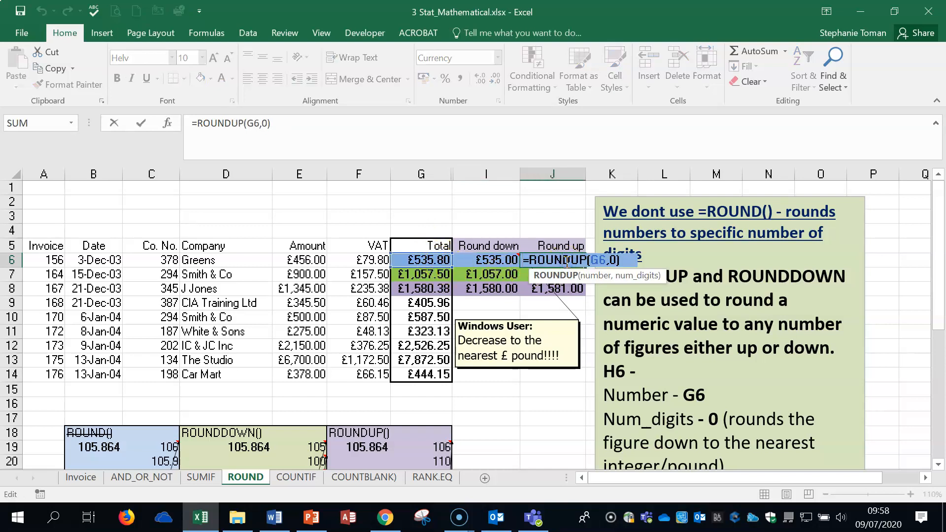
key("Escape")
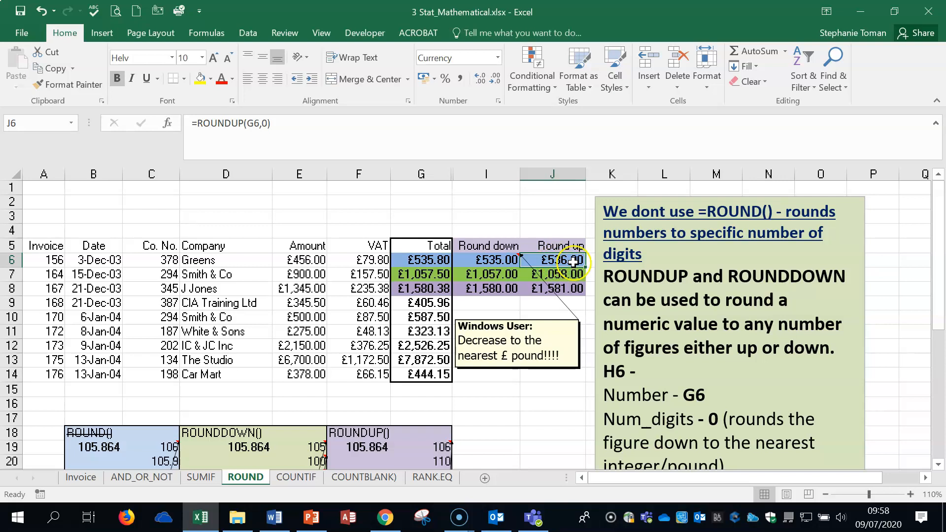
Step: Compare the ROUNDDOWN and ROUNDUP formulas for the first three invoices in I6:J8
left_click(509, 261)
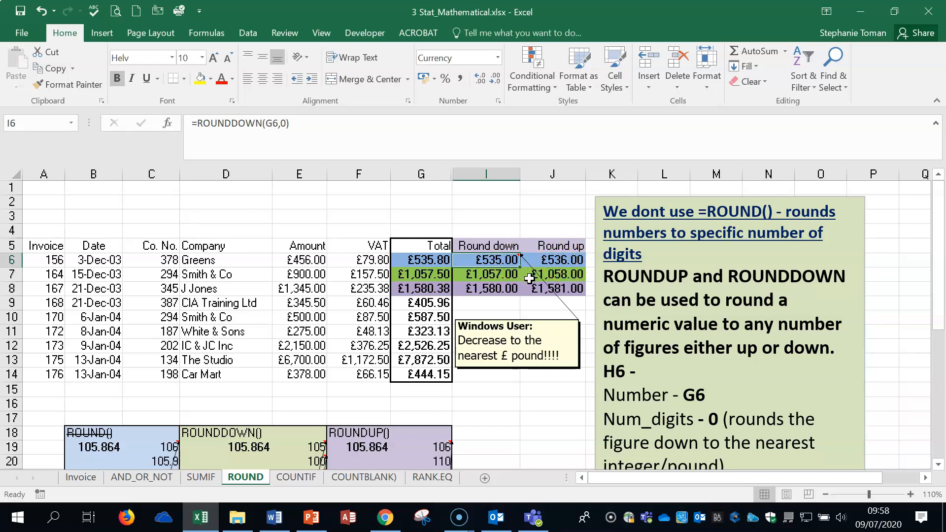
left_click(493, 274)
left_click(571, 278)
left_click(494, 289)
left_click(559, 289)
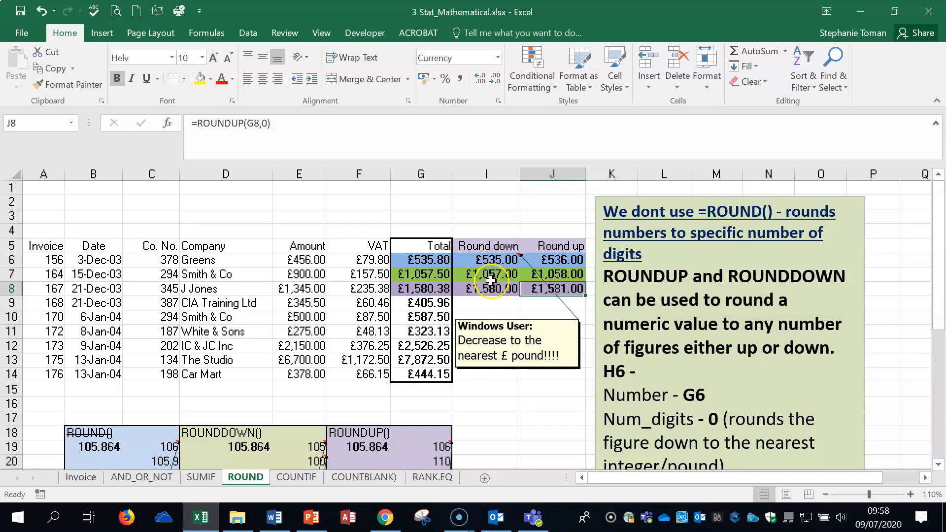
left_click(541, 412)
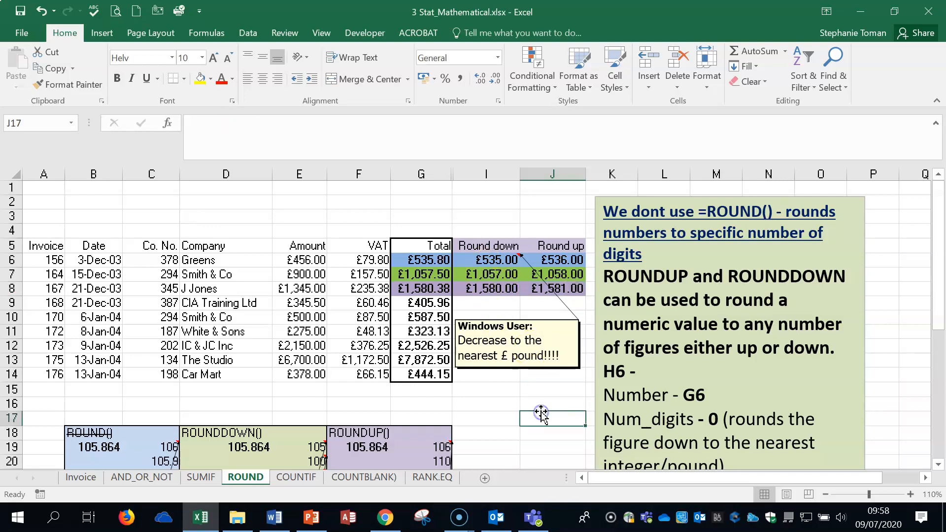
scroll(540, 412, "down", 2)
scroll(542, 408, "up", 2)
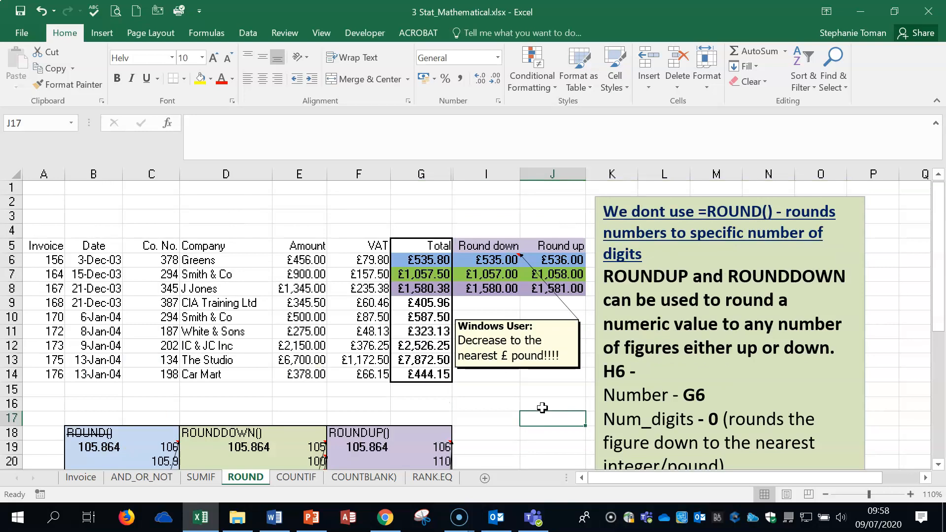
left_click(492, 259)
left_click(557, 259)
left_click(493, 260)
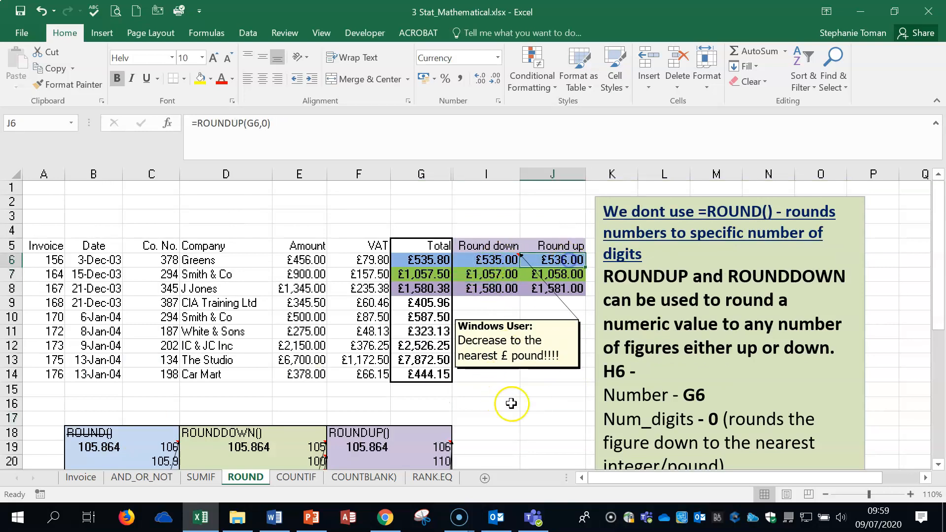
Step: Examine the rounding examples below the invoices, checking the ROUNDDOWN formula in E21 and the ROUND formulas in C19:C21
left_click(534, 417)
scroll(533, 418, "down", 2)
scroll(533, 418, "down", 2)
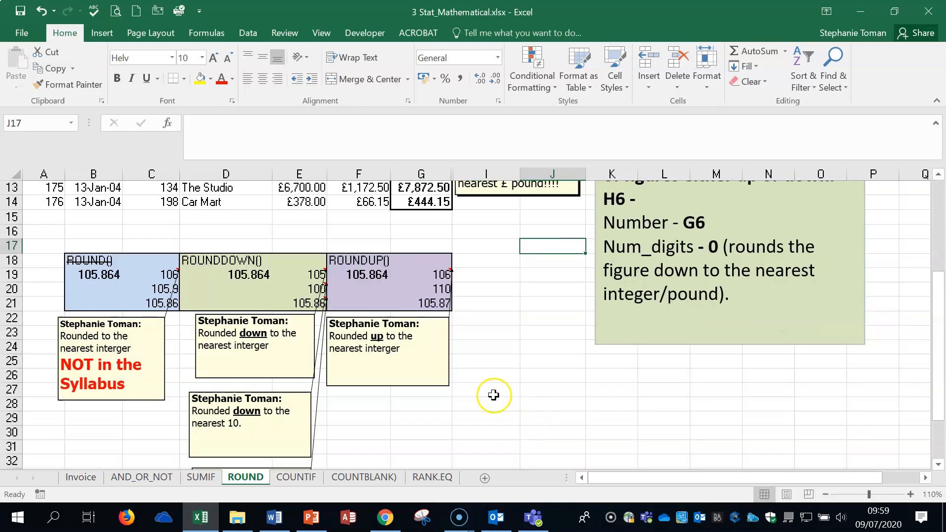
left_click(305, 303)
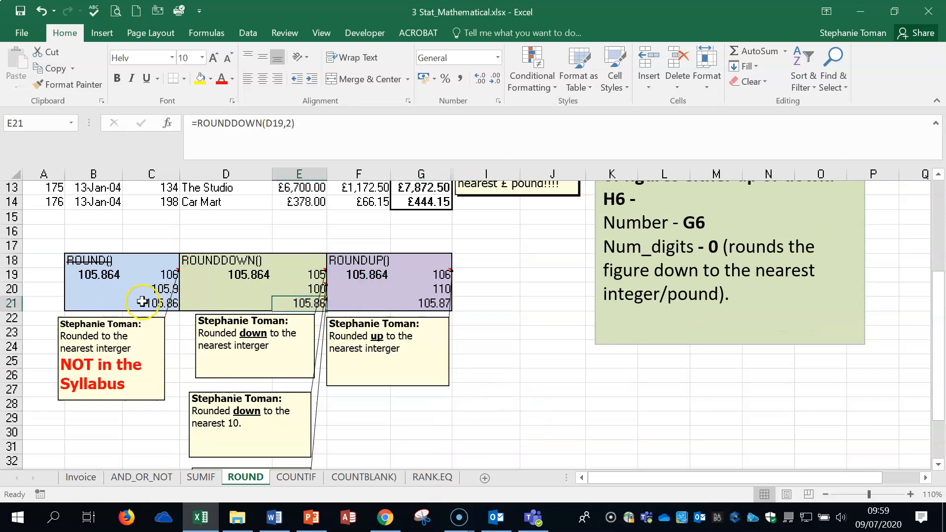
left_click(164, 303)
left_click(165, 276)
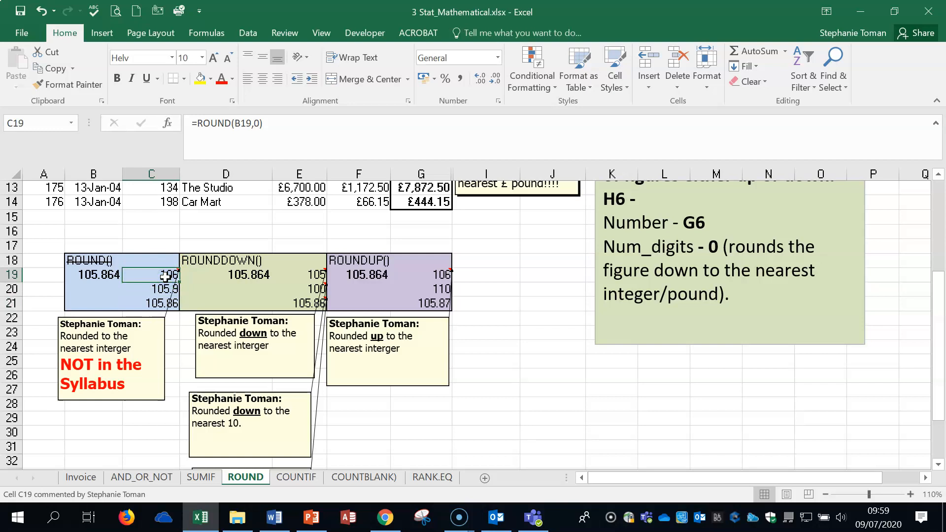
key("Down")
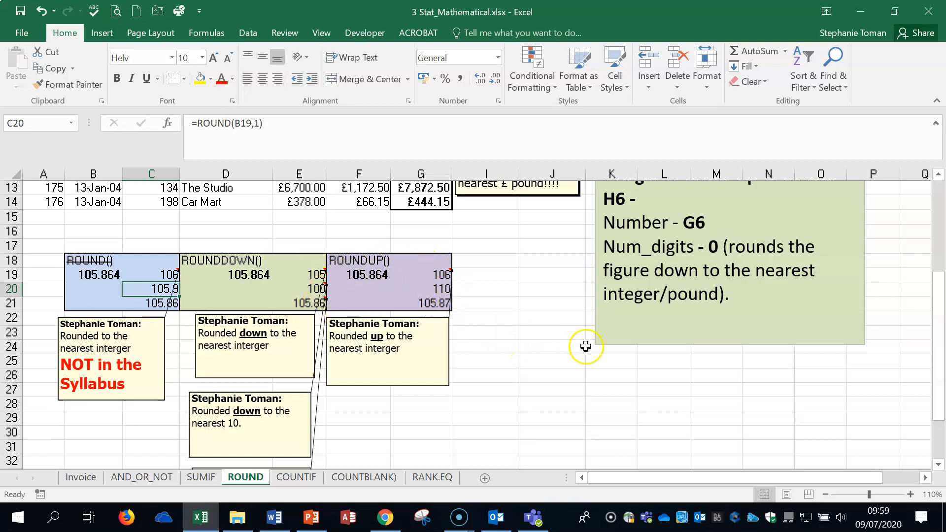
Step: Examine the ROUNDDOWN formula for the Greens invoice in I6, leaving it unedited
left_click(524, 361)
scroll(525, 362, "up", 4)
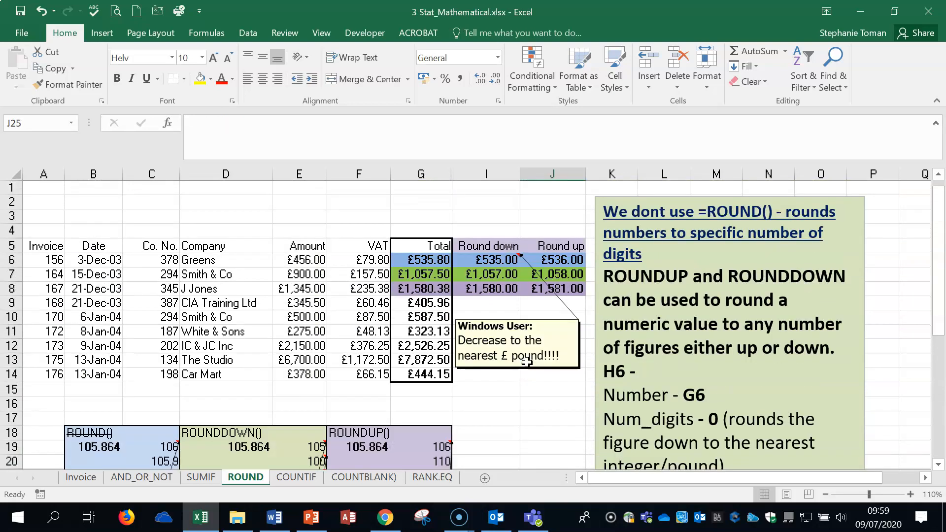
double_click(492, 260)
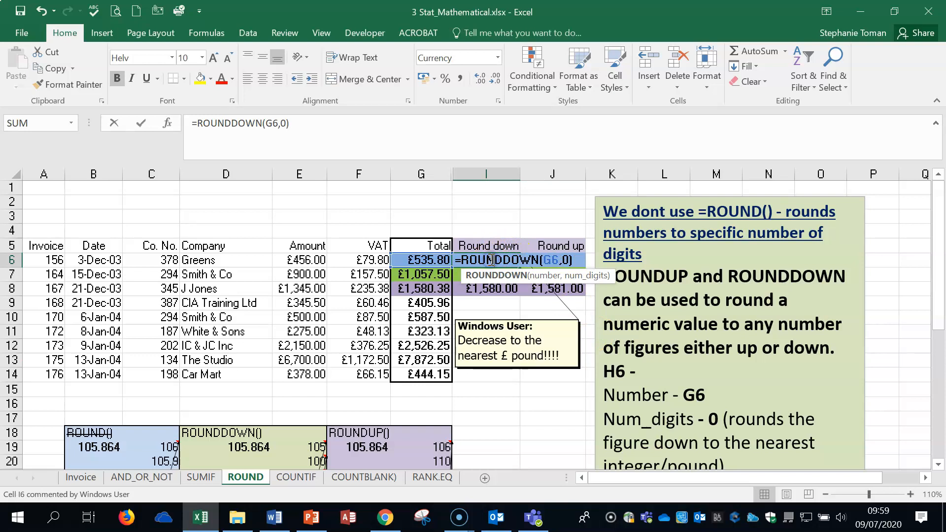
left_click(495, 260)
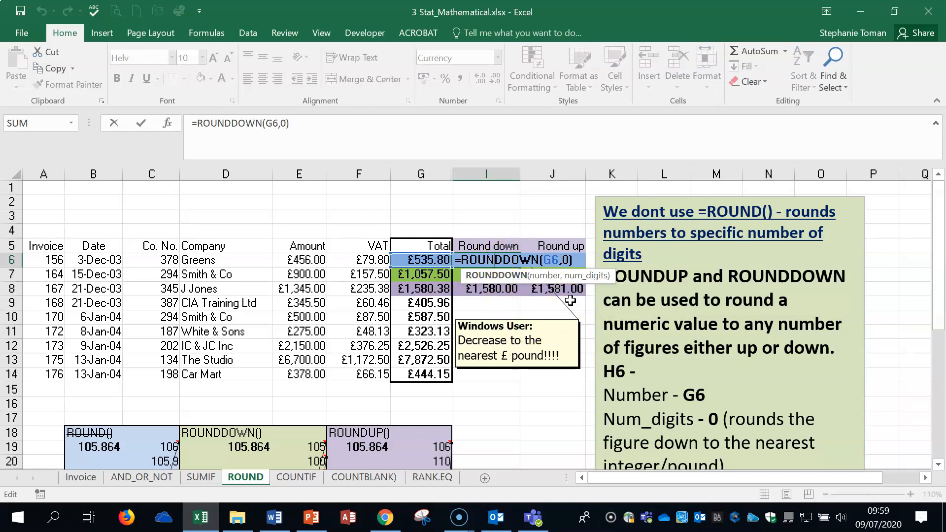
key("Return")
Step: Clear I6 and enter =ROUNDDOWN(G6,1) to round the Greens total down to one decimal place
left_click(495, 261)
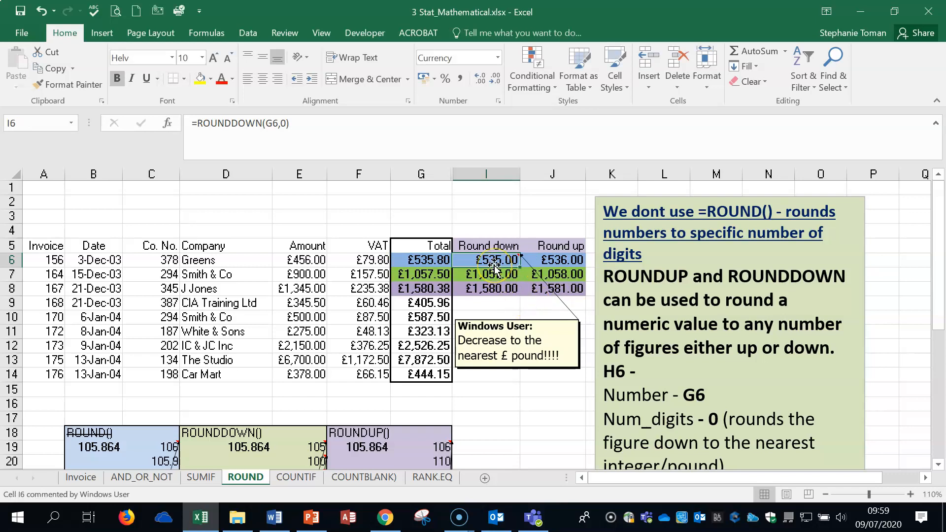
key("Delete")
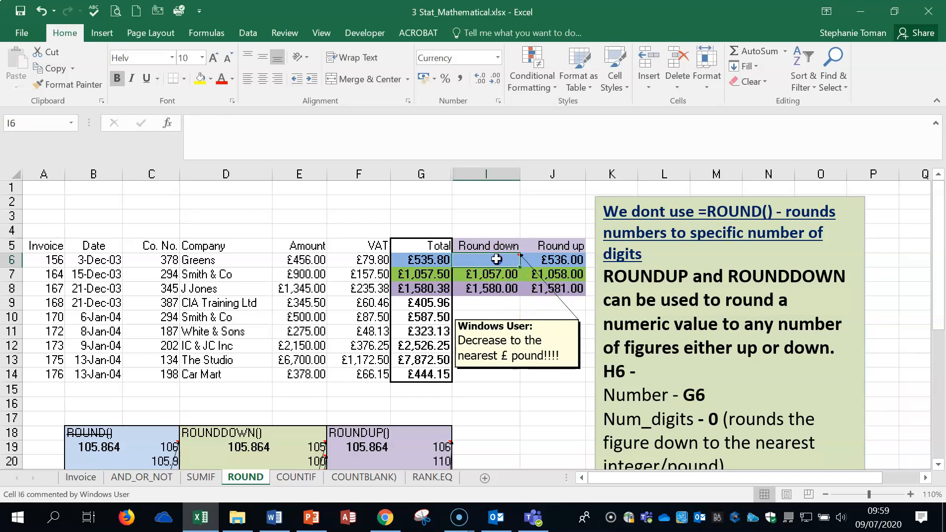
type("=")
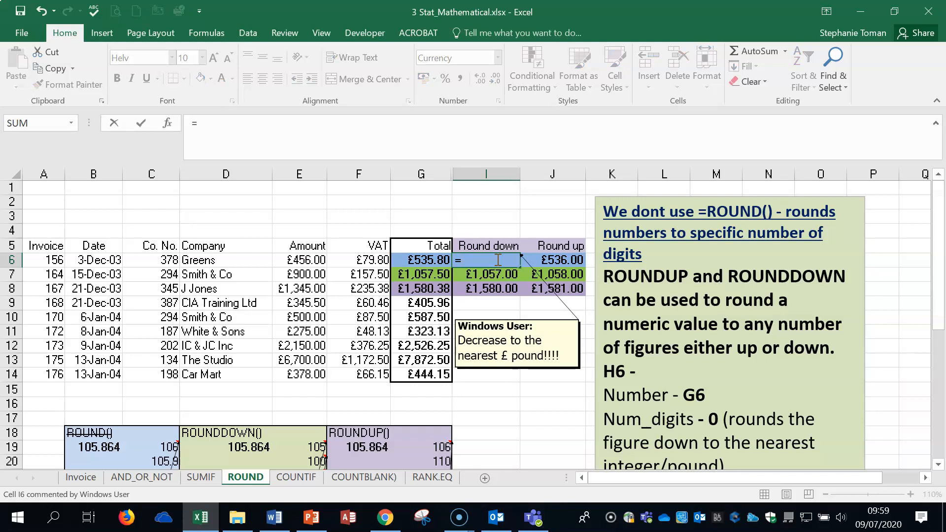
type("round")
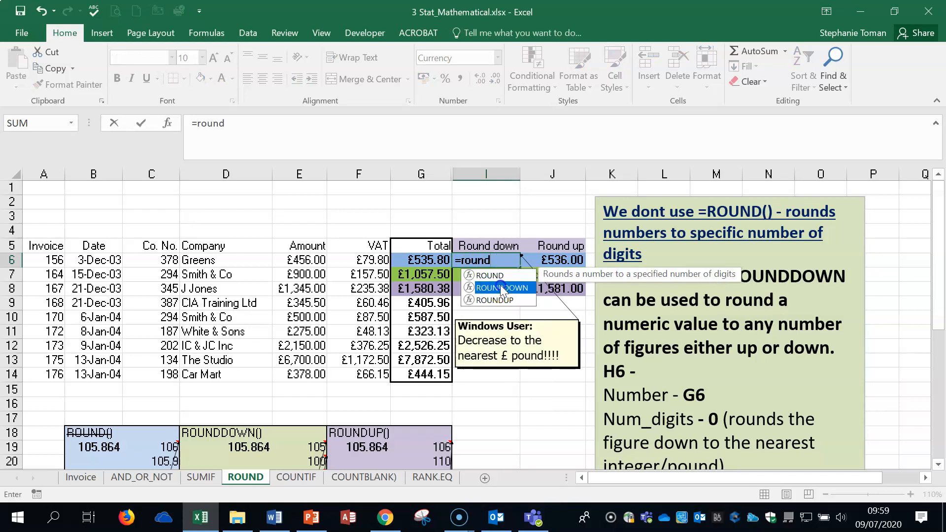
double_click(501, 288)
left_click(424, 261)
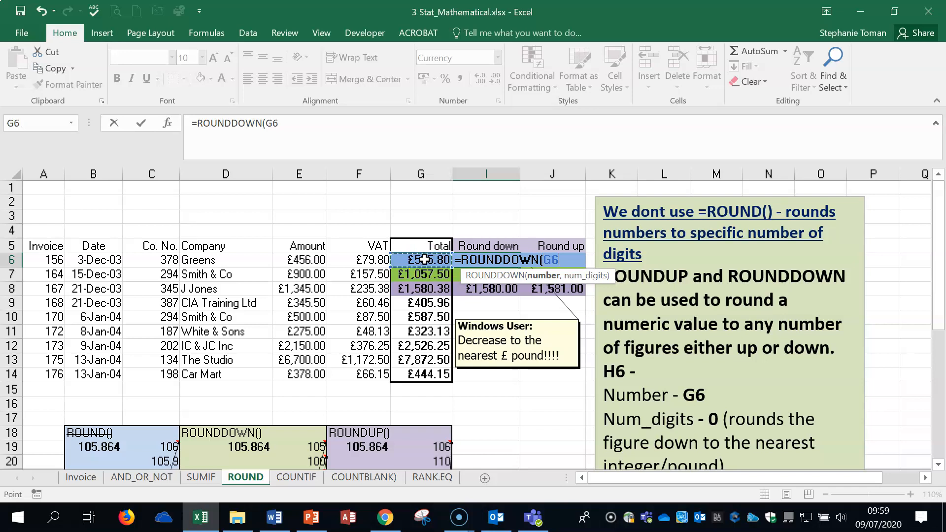
type(",1")
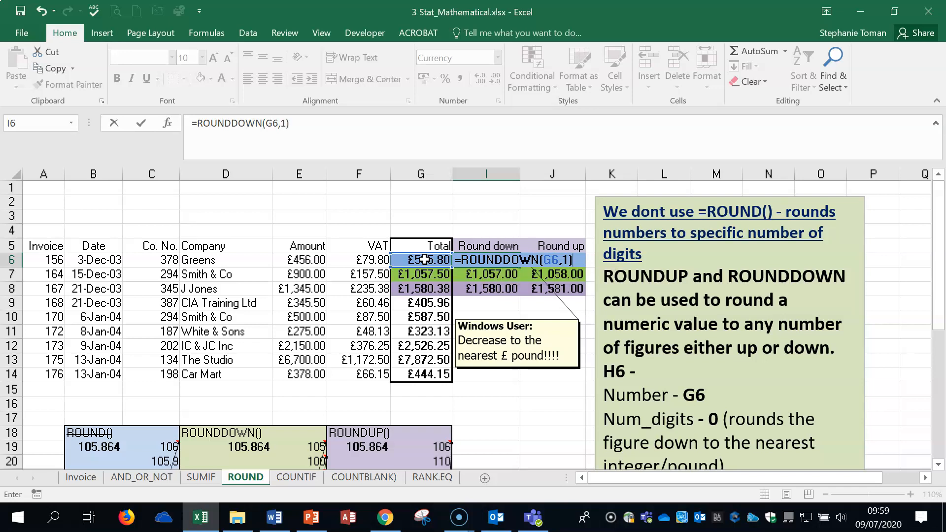
key("ctrl+Return")
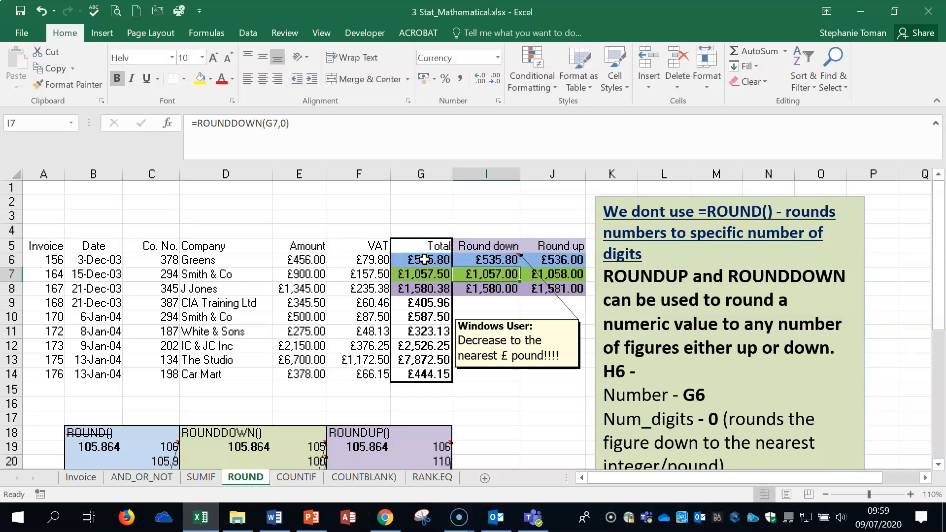
Step: Recheck the one-decimal ROUNDDOWN formula in I6 and fill it down through I8
double_click(498, 261)
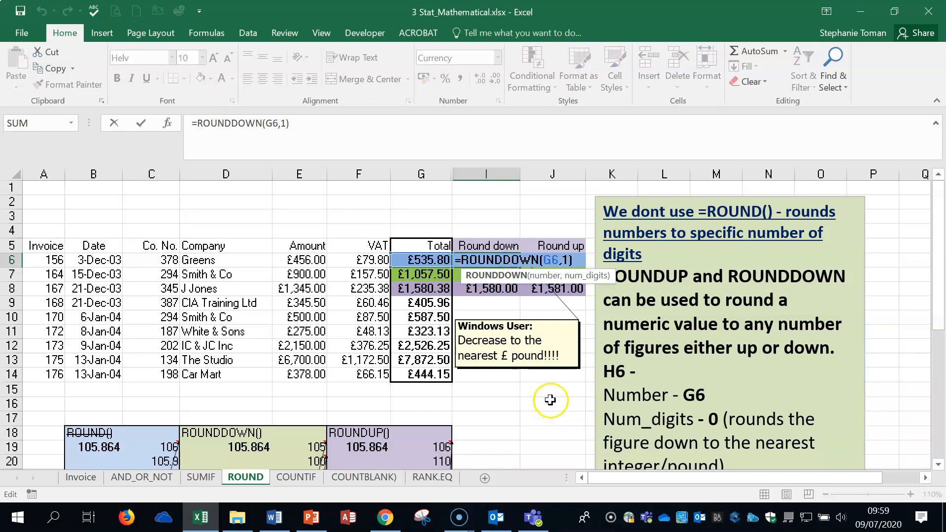
key("ctrl+Return")
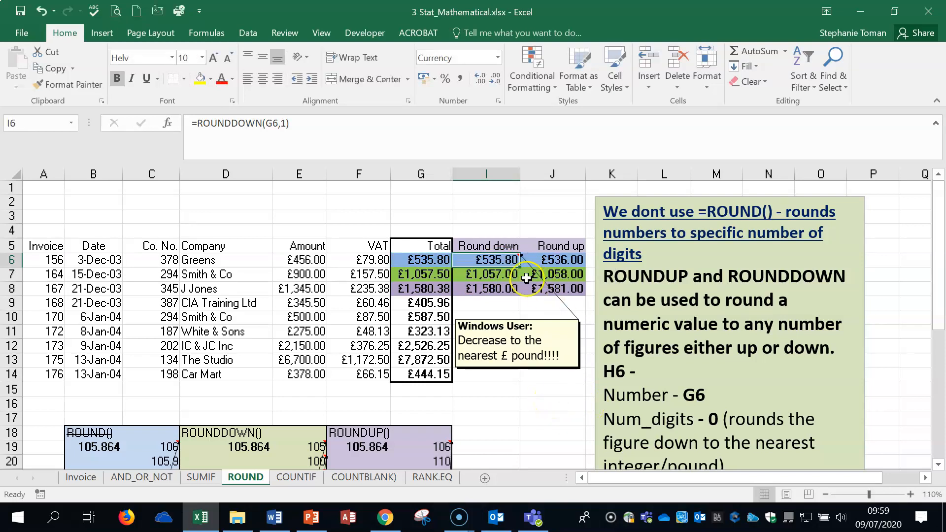
left_click_drag(518, 270, 519, 282)
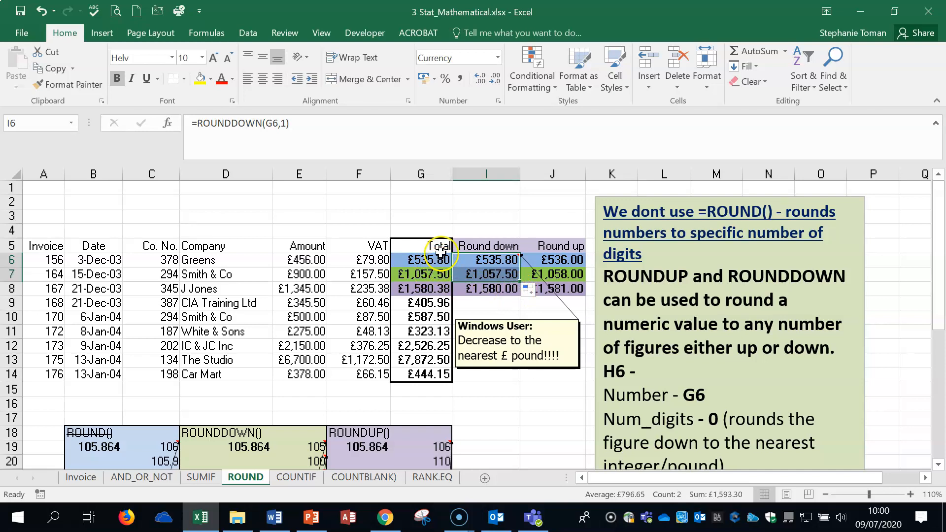
left_click_drag(520, 282, 519, 293)
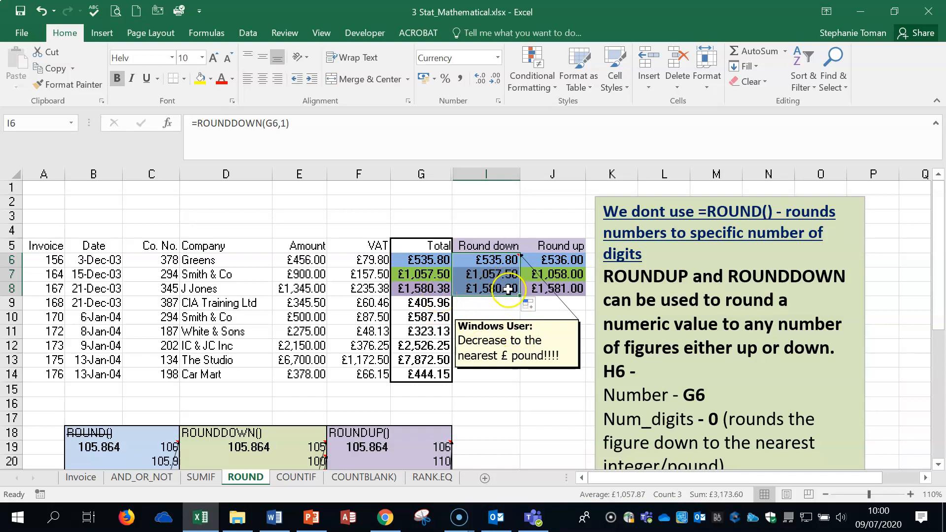
Step: Set the number of digits in I6's ROUNDDOWN formula to 0 and fill it down through I8
left_click(503, 260)
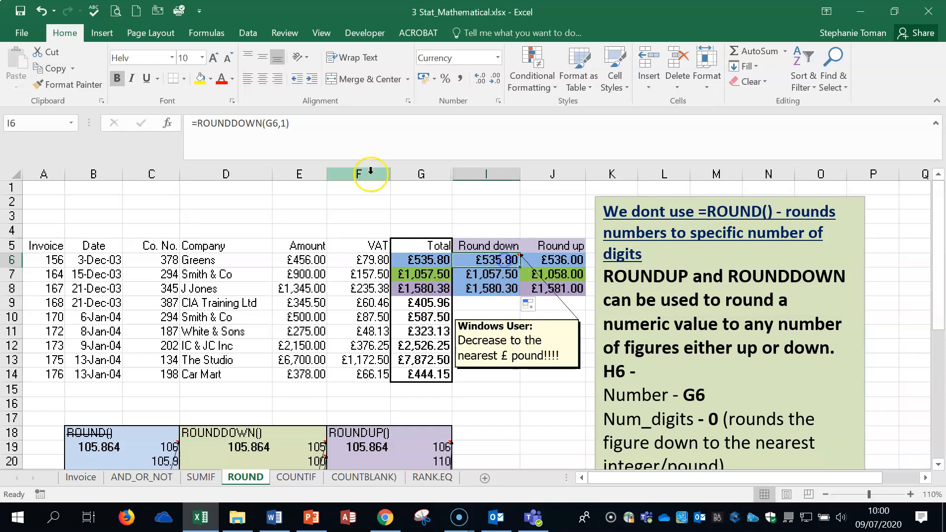
left_click(285, 123)
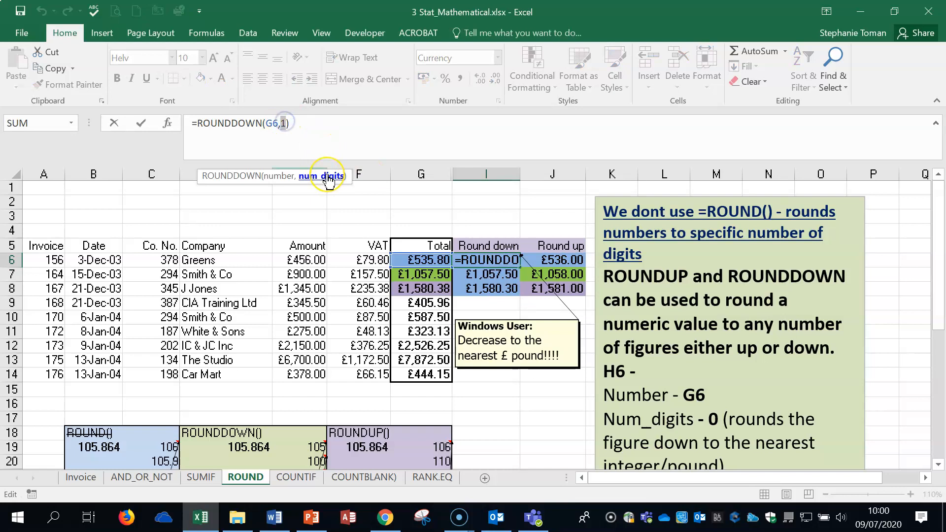
left_click(140, 123)
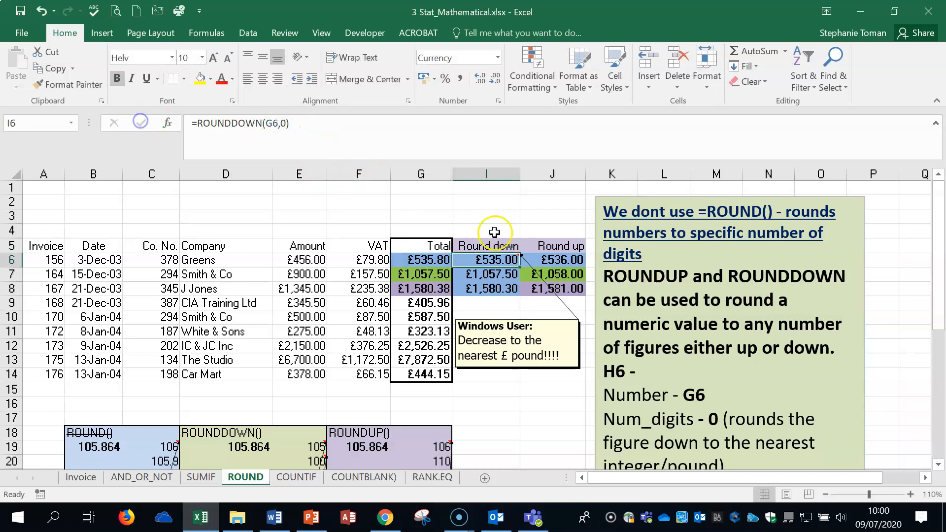
left_click_drag(521, 266, 518, 293)
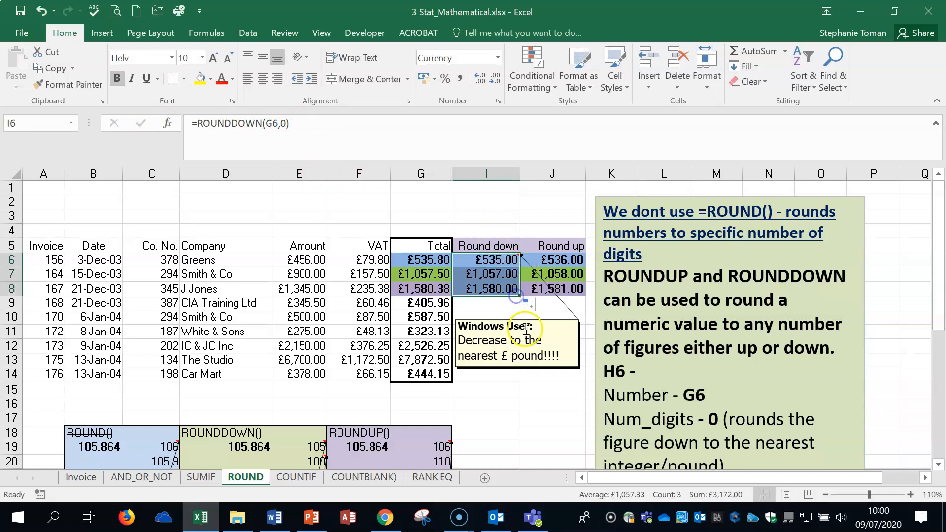
Step: Change the I6 formula to =ROUNDDOWN(G6,2) and fill it down through I8
left_click(503, 261)
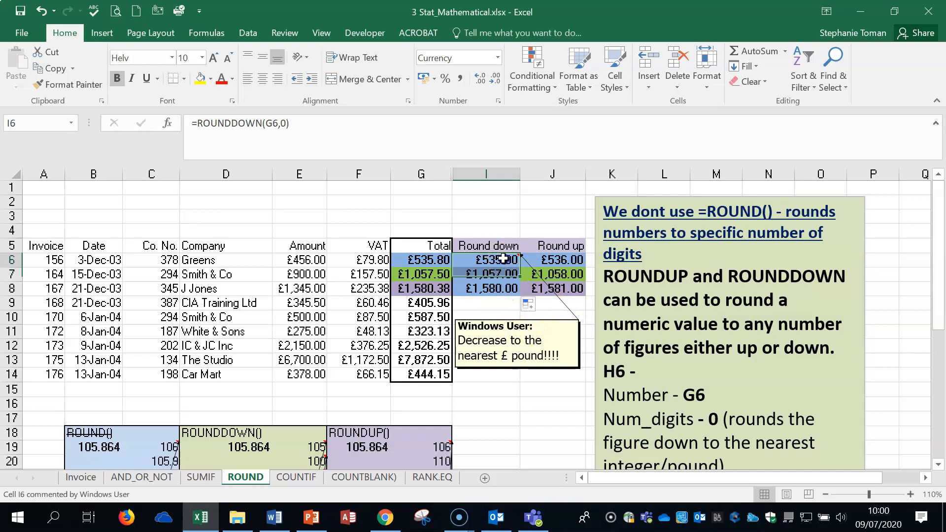
left_click(285, 123)
key("BackSpace")
type("2")
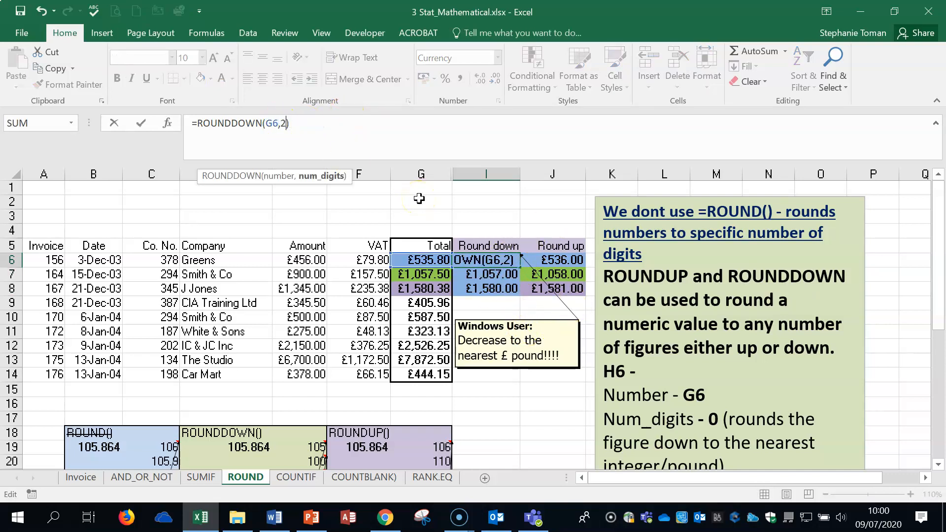
left_click_drag(520, 267, 520, 296)
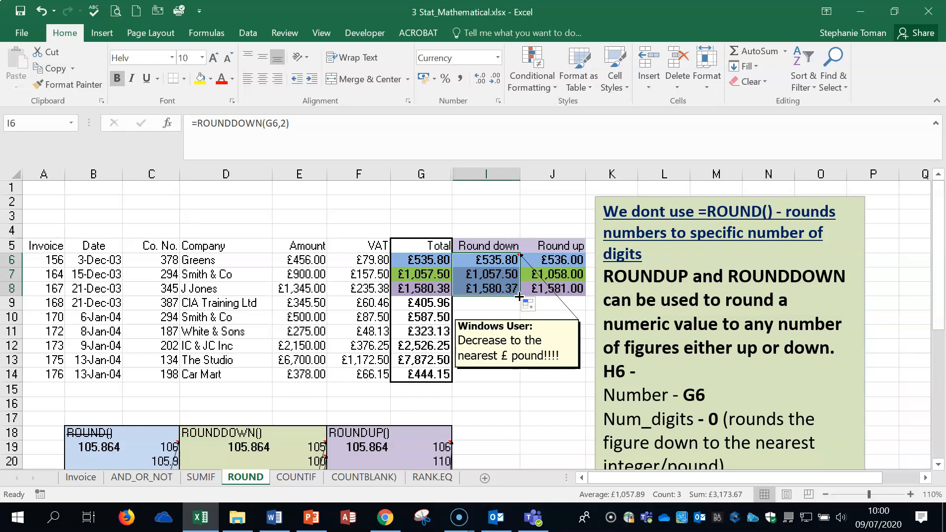
left_click(549, 389)
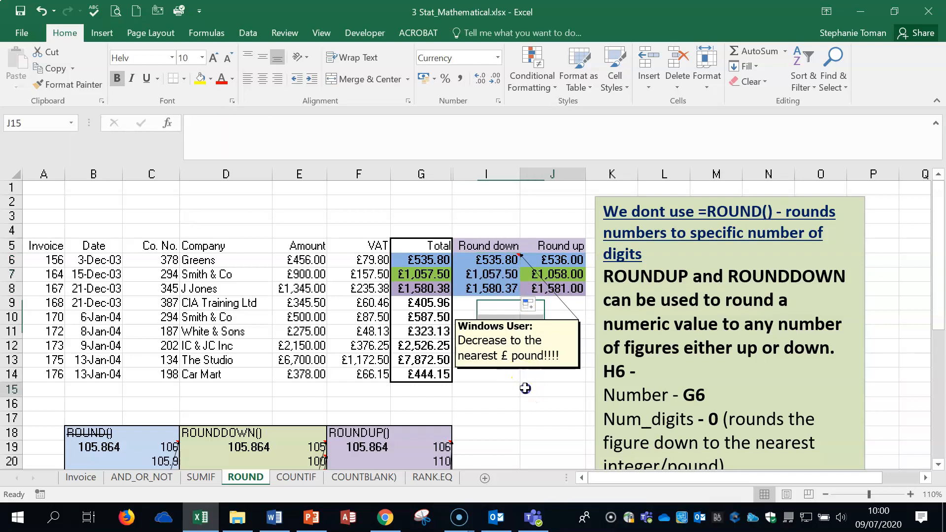
Step: Review I6's ROUNDDOWN function arguments and the Num_digits description, leaving the formula unchanged
double_click(494, 260)
key("Escape")
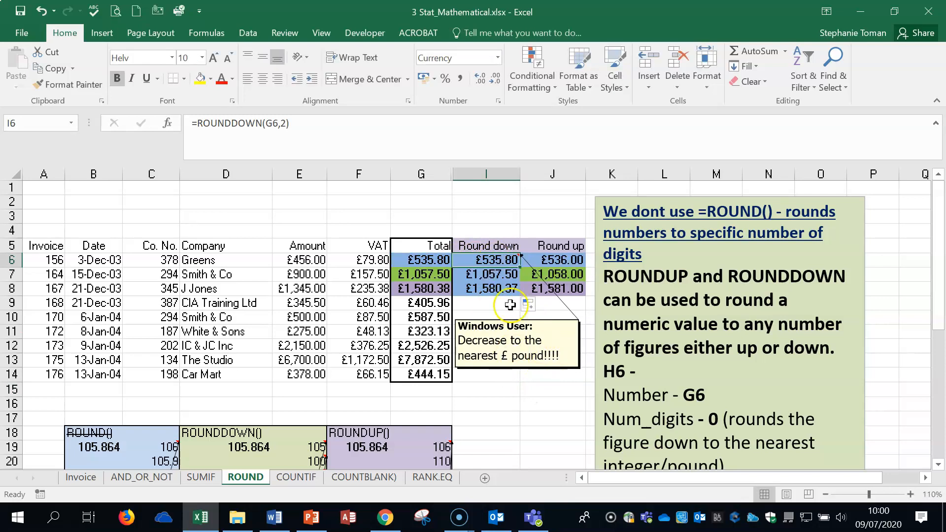
left_click(168, 123)
left_click_drag(636, 212, 703, 217)
left_click(698, 277)
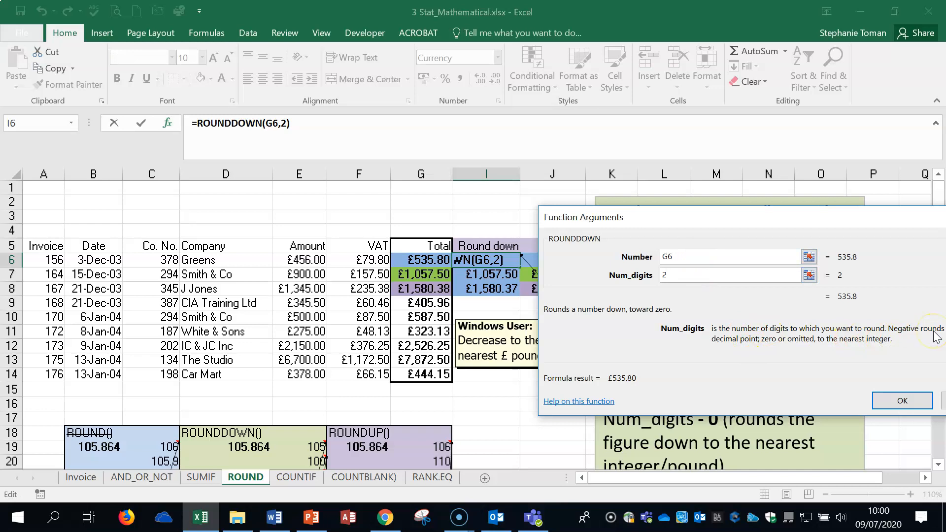
left_click_drag(792, 220, 707, 209)
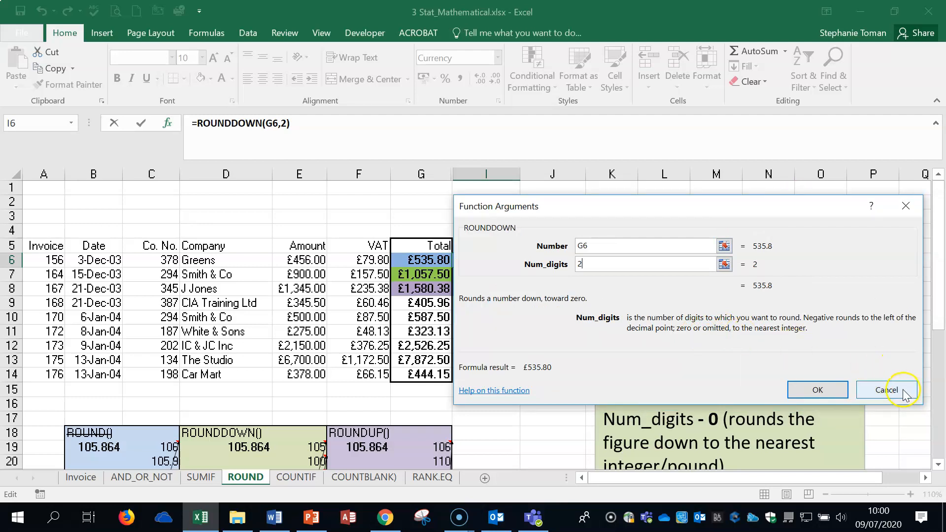
left_click(886, 390)
left_click(543, 416)
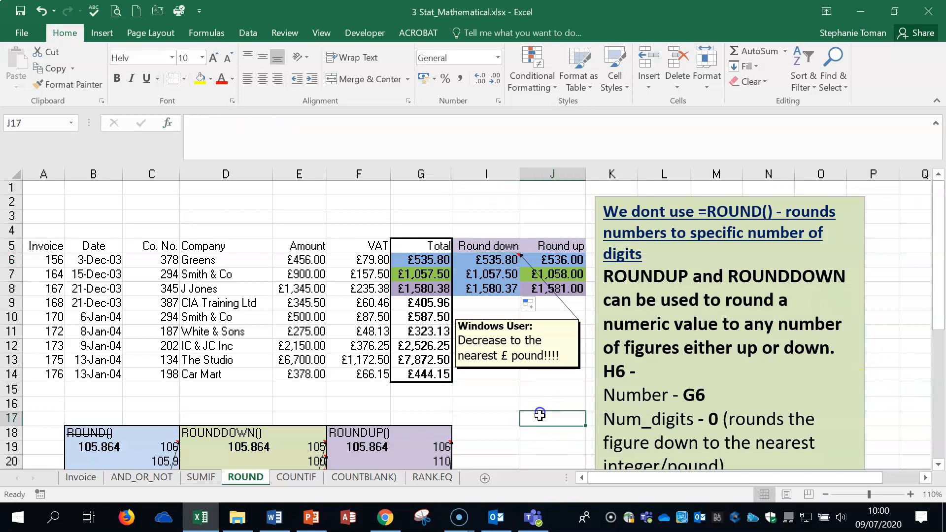
Step: Switch to the COUNTIF worksheet and examine the formula in E16 that counts invoices under £500
left_click(297, 478)
left_click(767, 414)
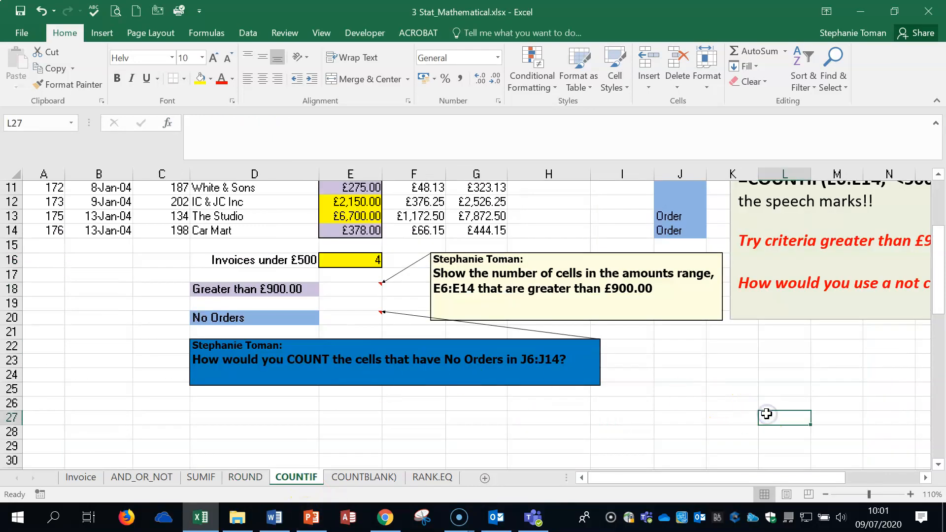
scroll(767, 414, "up", 2)
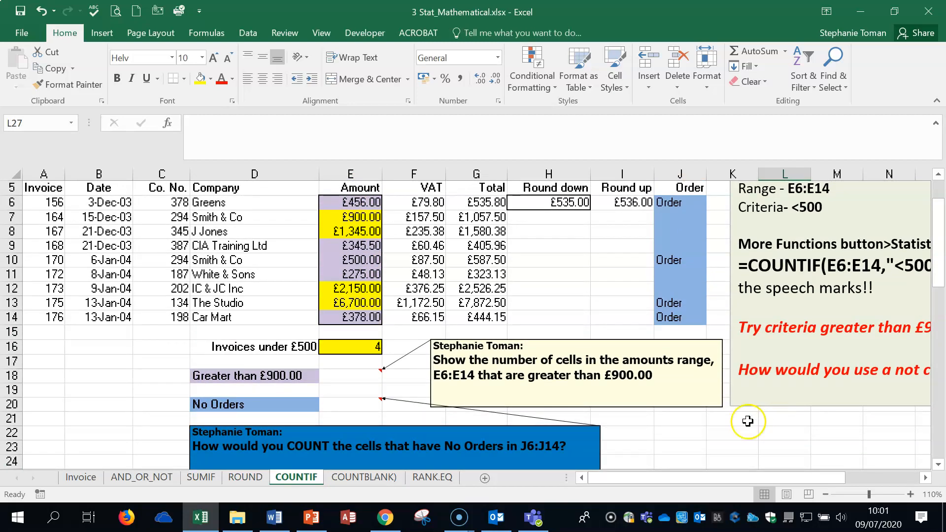
double_click(347, 347)
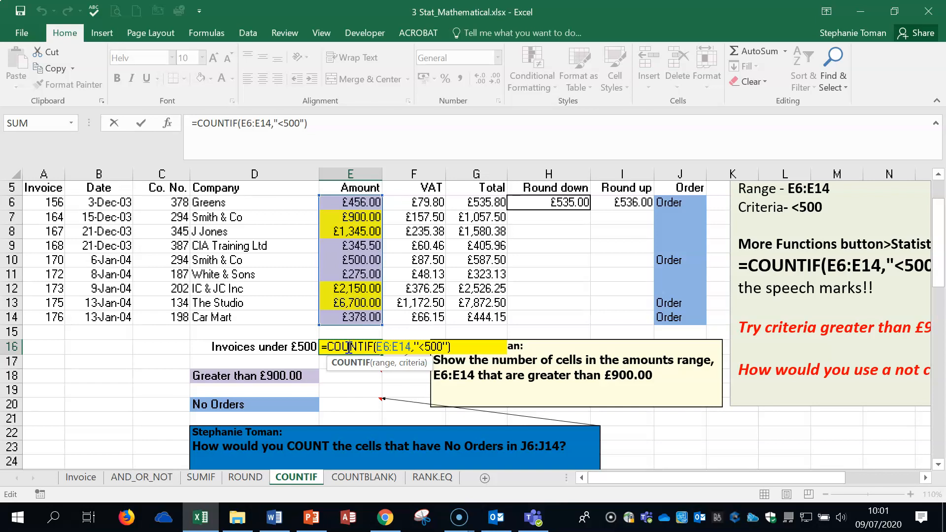
key("ctrl+Return")
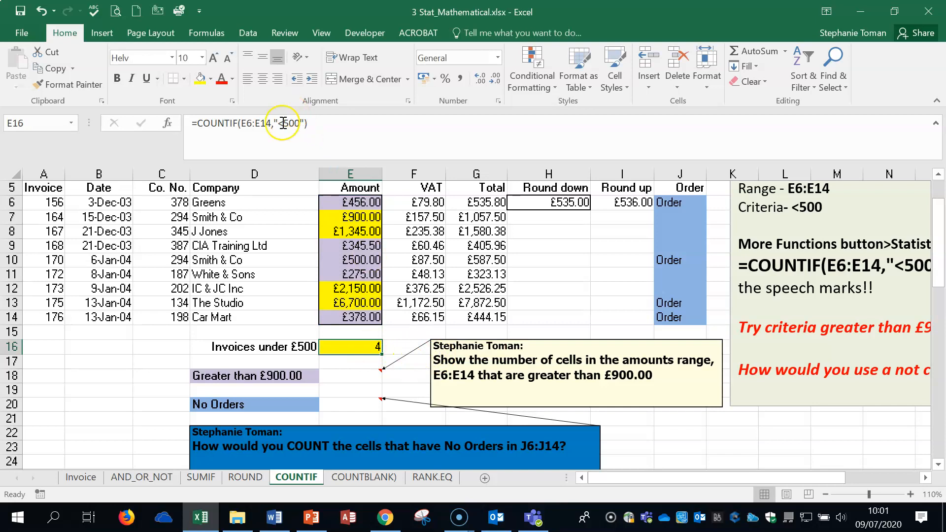
Step: Change the COUNTIF criterion in E16 to ">500"
double_click(371, 347)
left_click(422, 347)
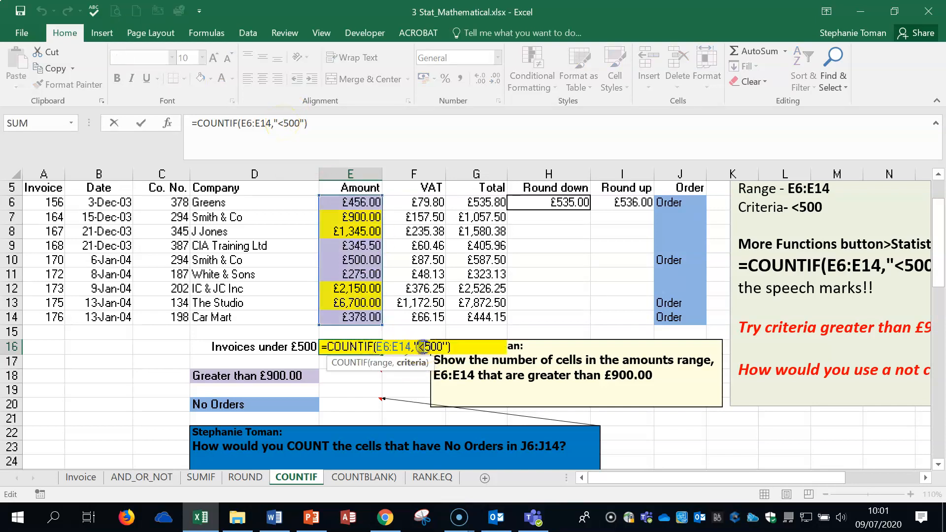
type(">")
key("Return")
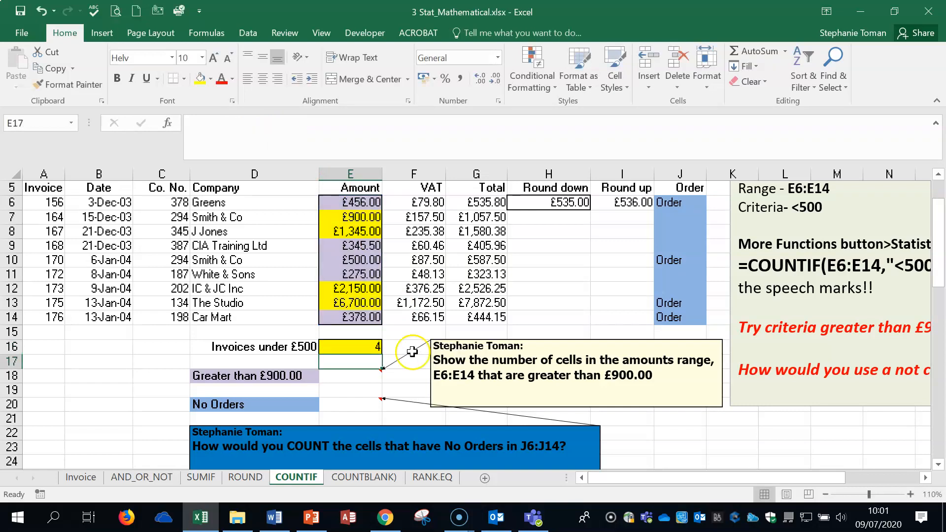
Step: Change the COUNTIF criterion in E16 to ">900"
left_click(362, 348)
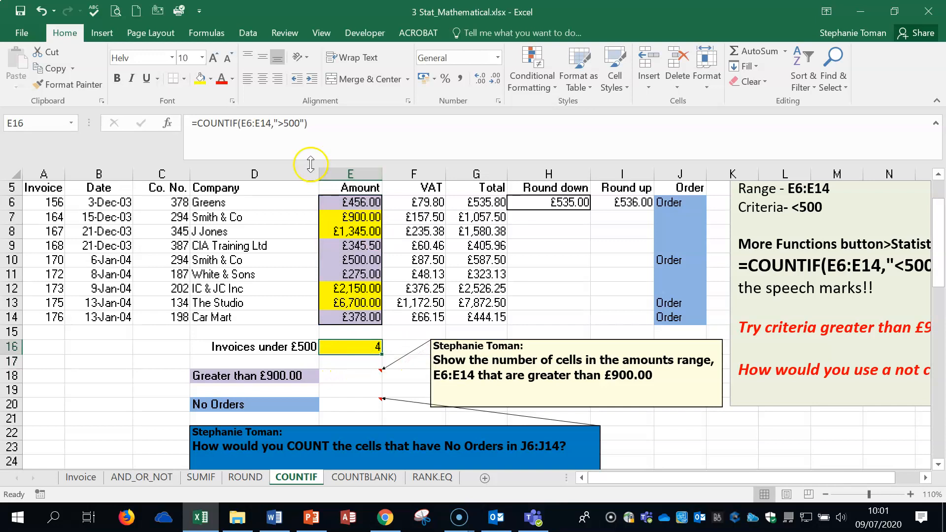
left_click_drag(284, 121, 289, 119)
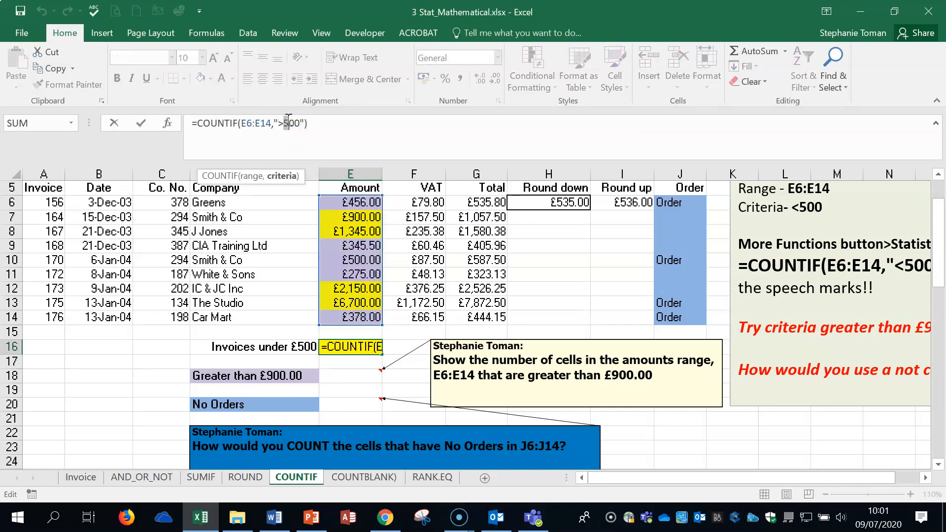
type("9")
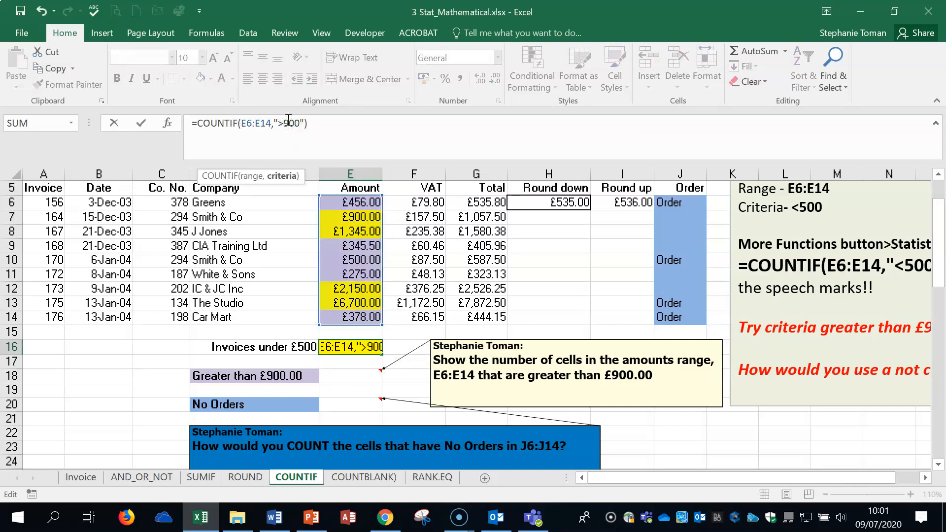
left_click(139, 123)
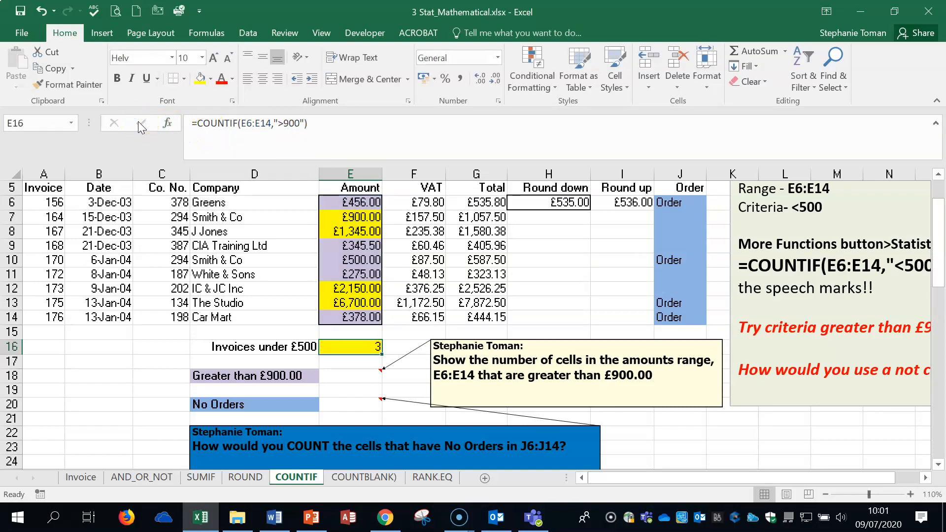
Step: Undo the criterion changes in E16 back to "<500" and check the amounts in E6:E9 against that criterion
left_click(41, 11)
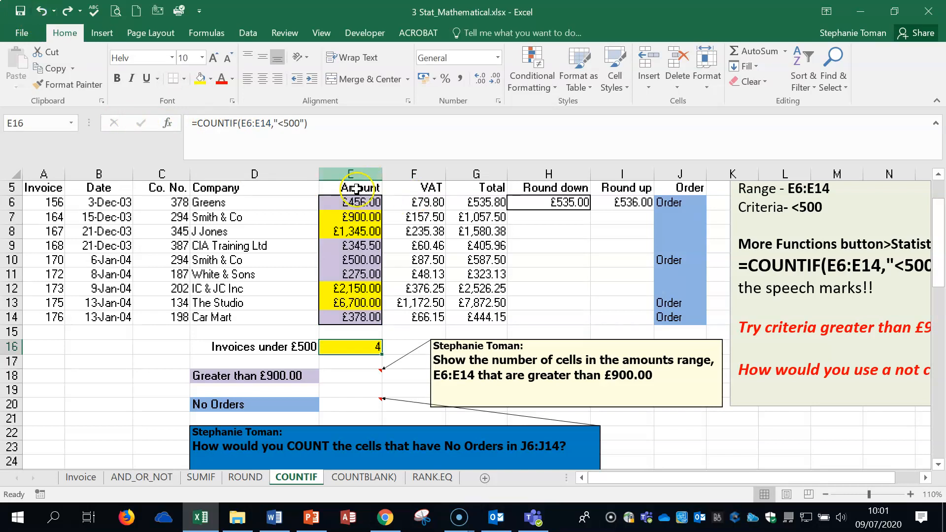
left_click(363, 203)
left_click(367, 217)
left_click(367, 234)
left_click(369, 246)
Step: Clear E16 and enter =COUNTIF(E6:E14,"<500") directly in the cell
left_click(370, 347)
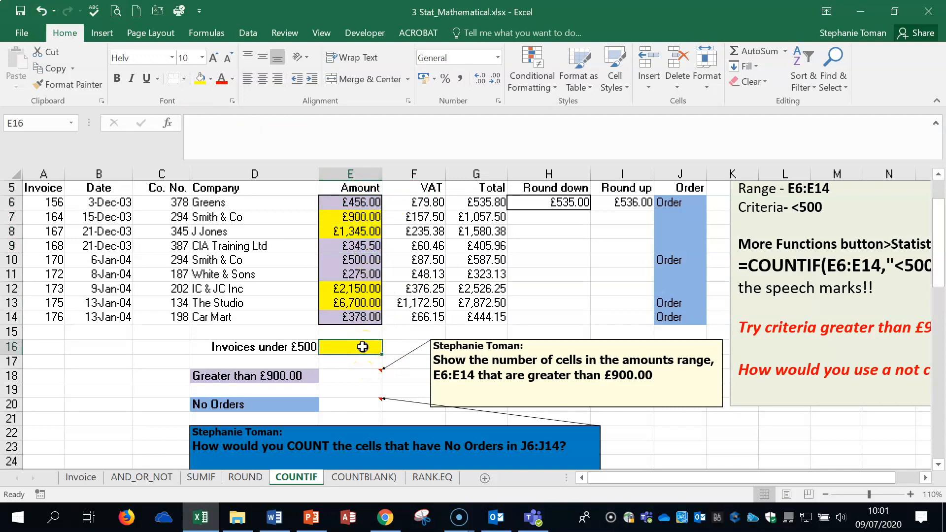
type("=counm")
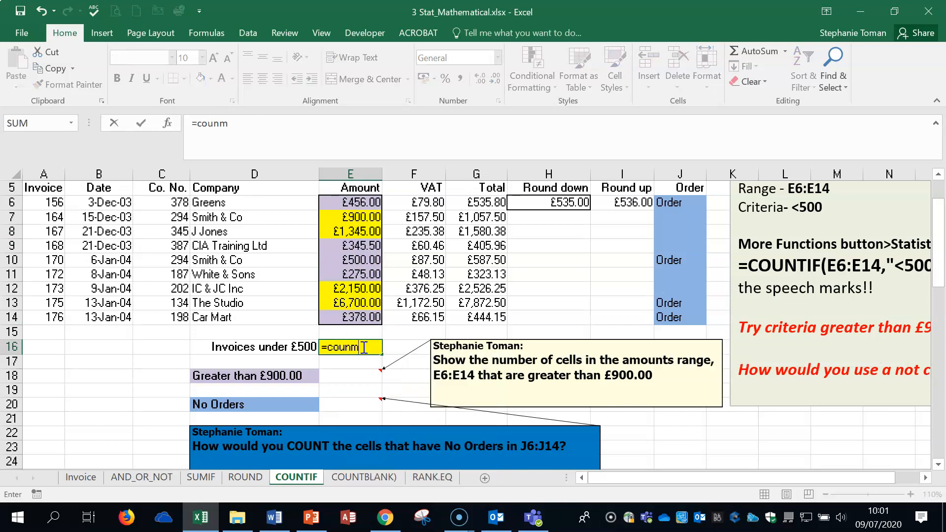
key("BackSpace")
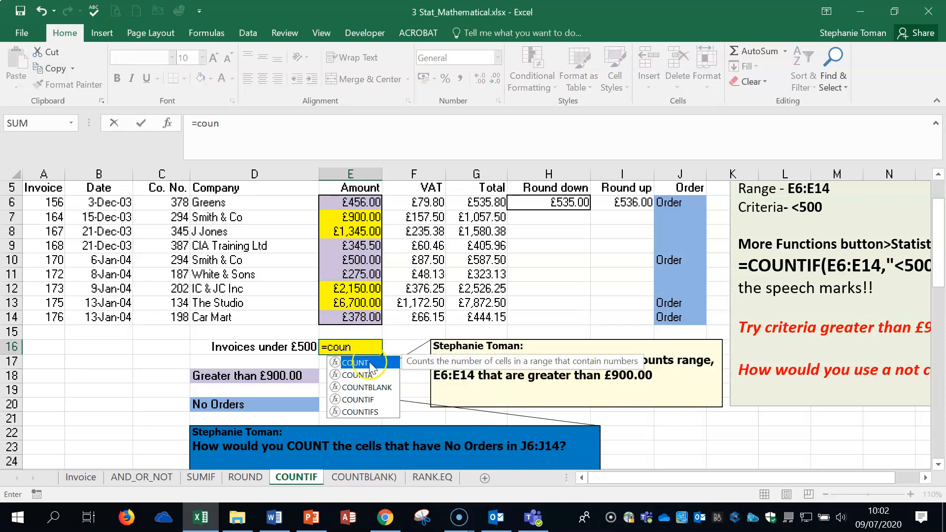
double_click(365, 400)
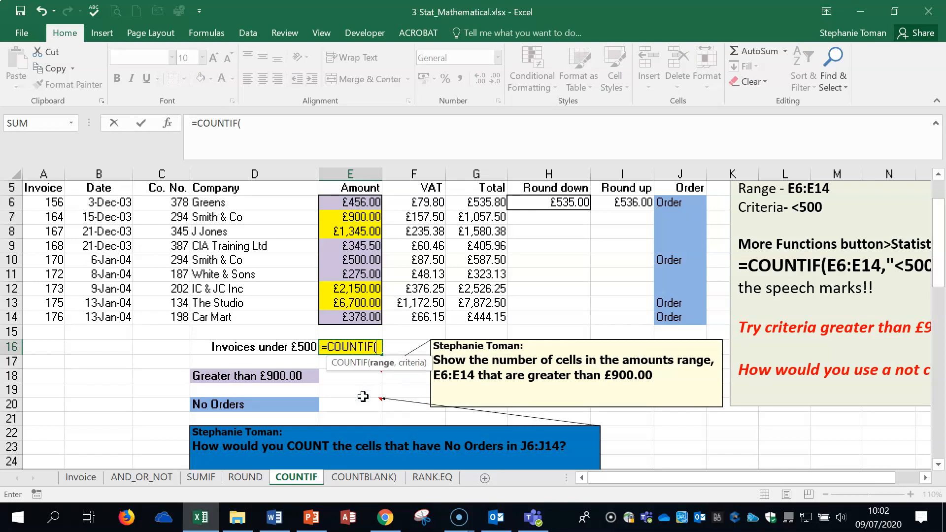
left_click_drag(360, 202, 362, 317)
left_click(424, 346)
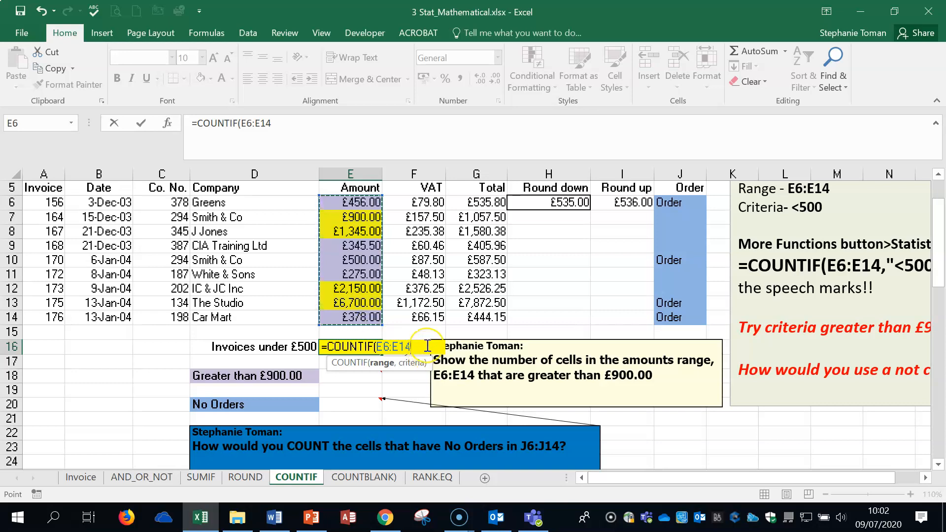
type(",")
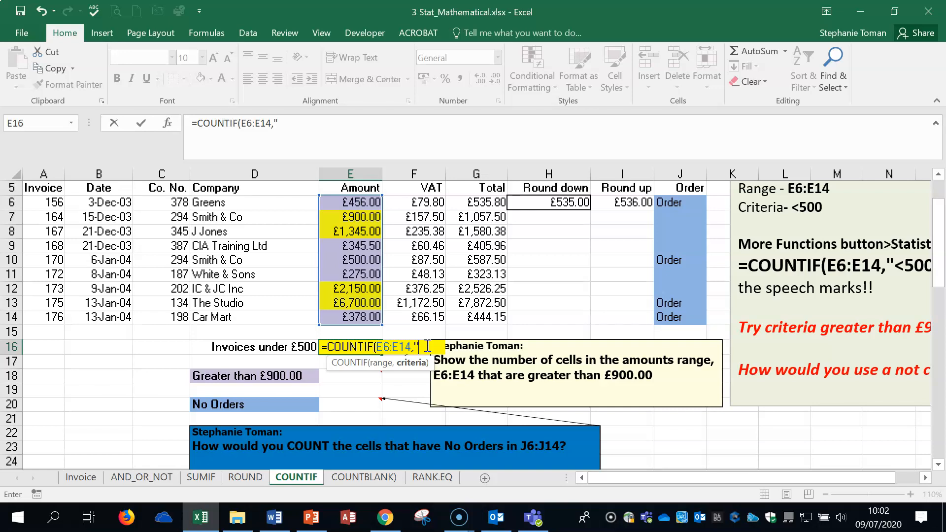
type("\"<500\"")
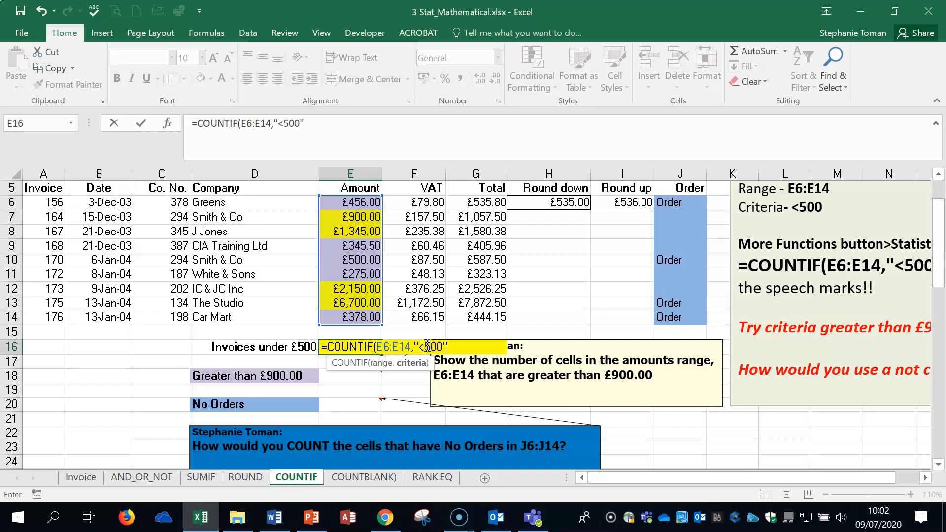
type(")")
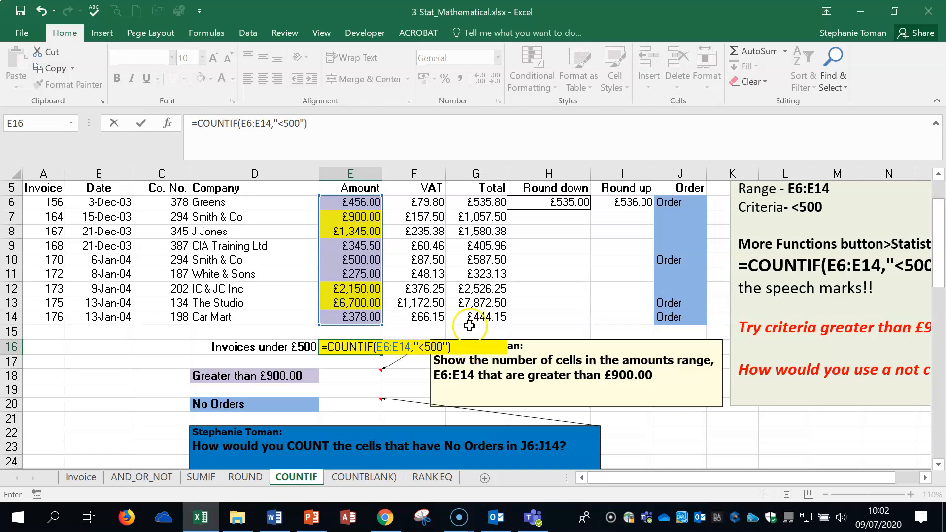
key("Return")
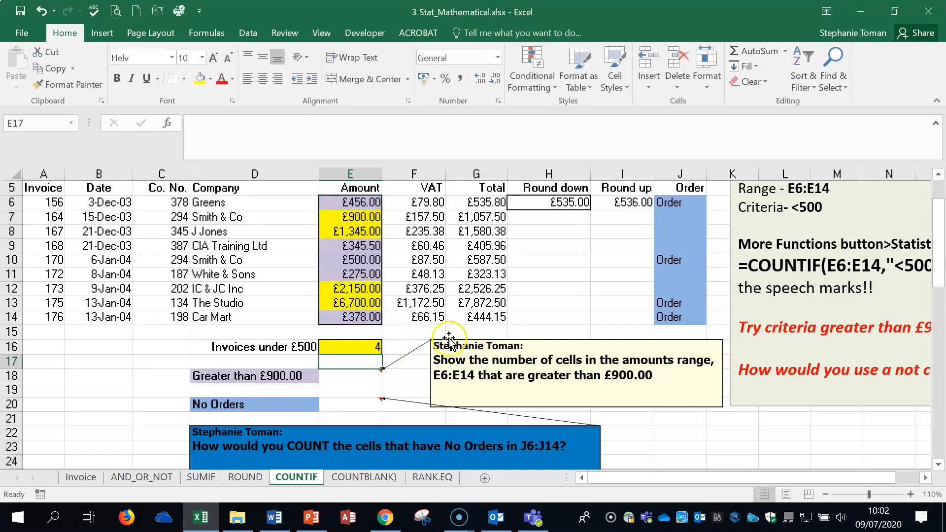
Step: Clear the COUNTIF formula from E16
left_click(362, 347)
key("Delete")
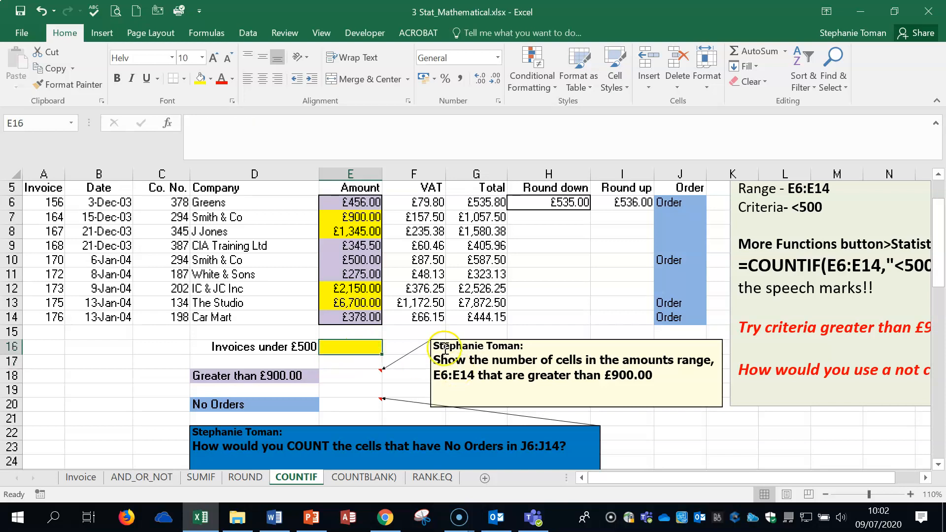
type("=count")
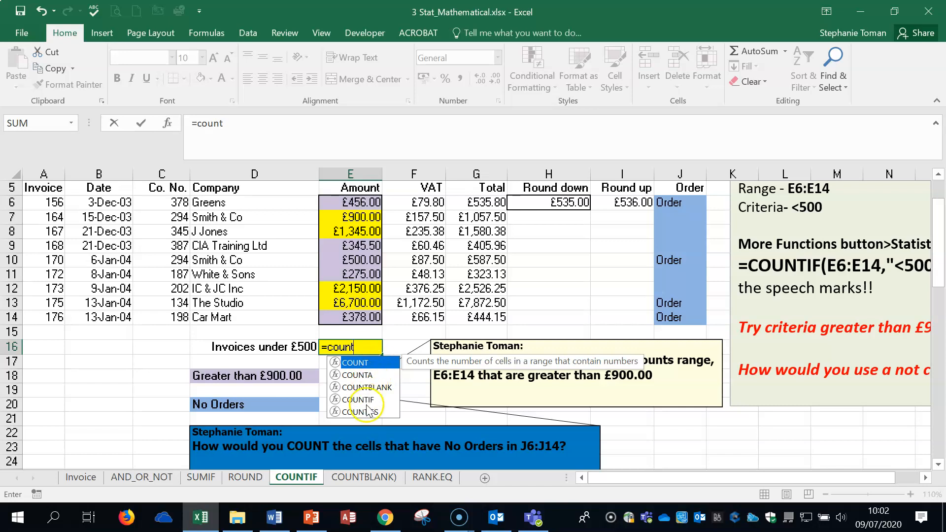
key("BackSpace")
key("BackSpace")
key("BackSpace")
key("BackSpace")
key("BackSpace")
key("BackSpace")
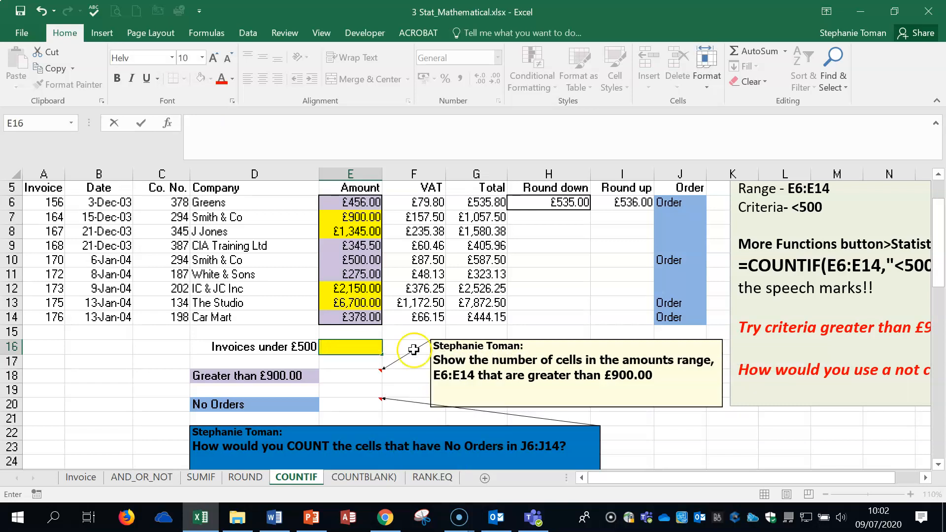
Step: Search for "count" in Insert Function for E16, compare the COUNT and COUNTA descriptions, and choose COUNTIF
left_click(168, 123)
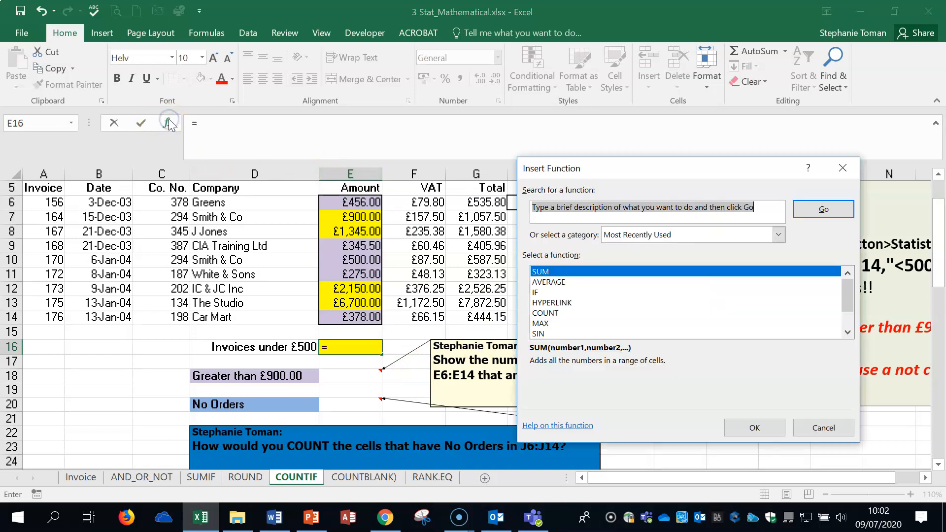
left_click_drag(656, 170, 705, 194)
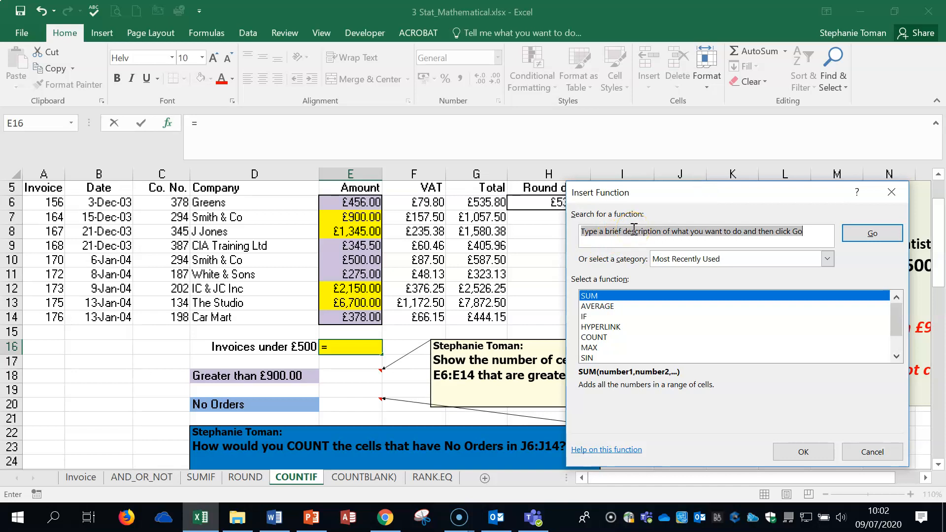
type("count")
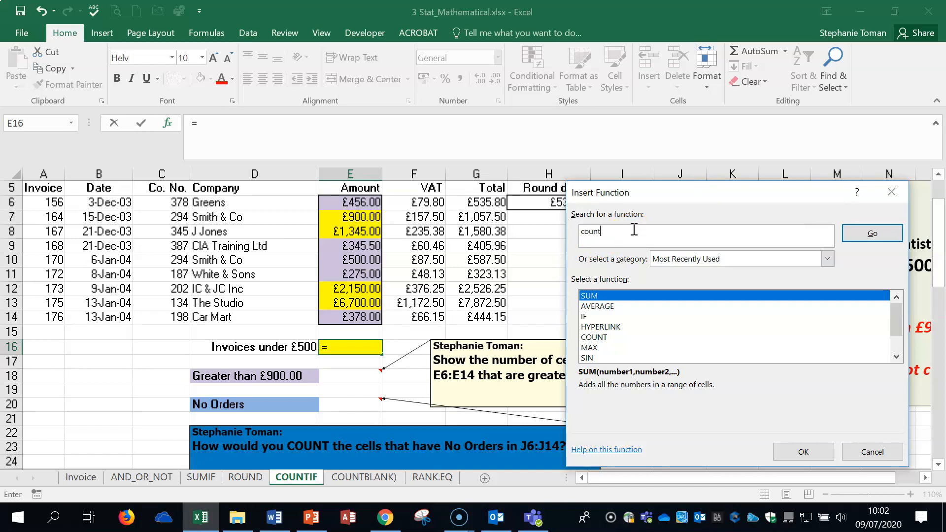
left_click(872, 236)
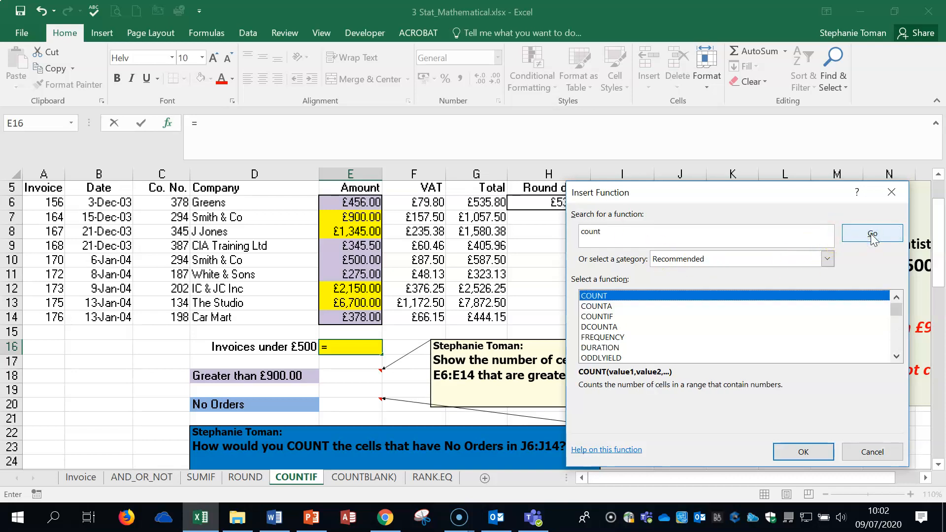
left_click(606, 306)
left_click(607, 316)
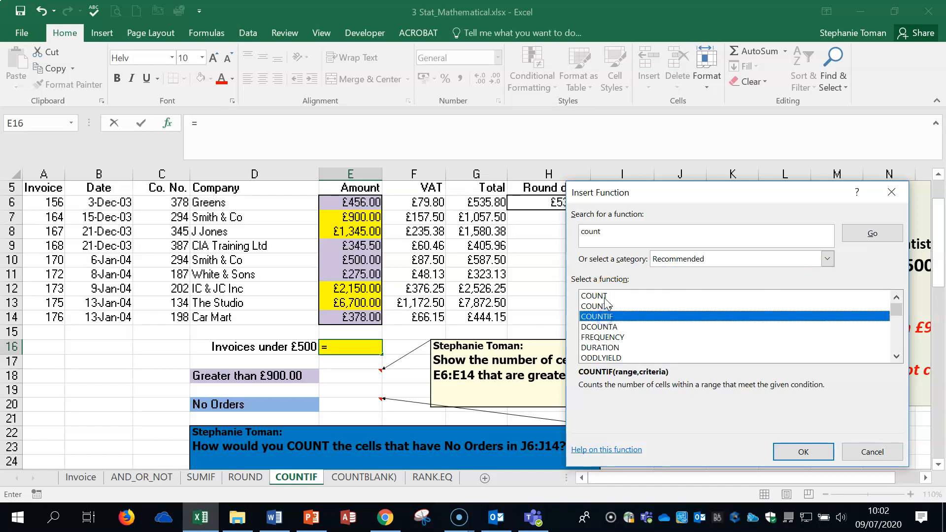
left_click(606, 296)
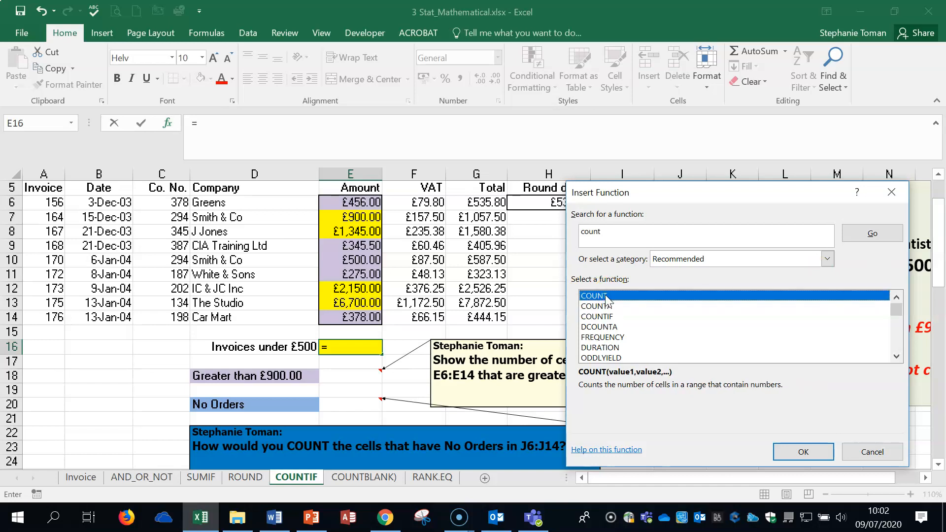
left_click(606, 307)
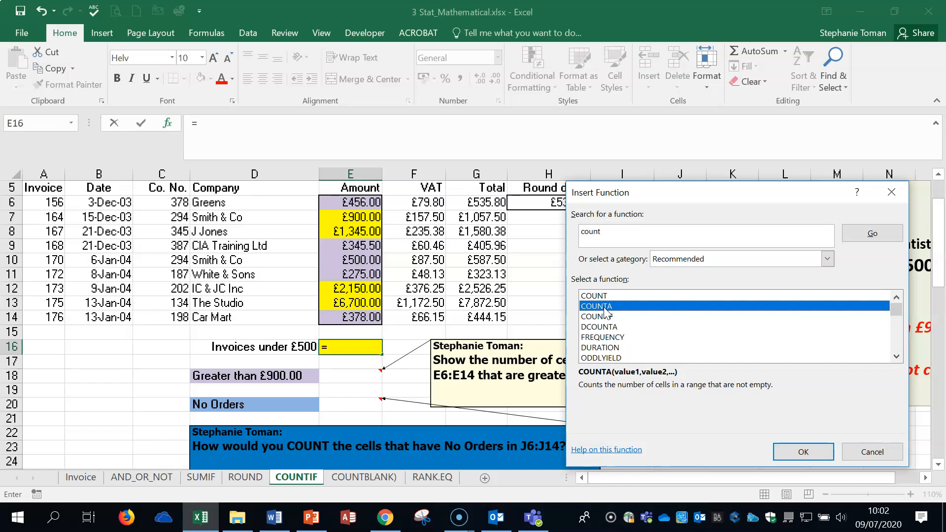
left_click(607, 317)
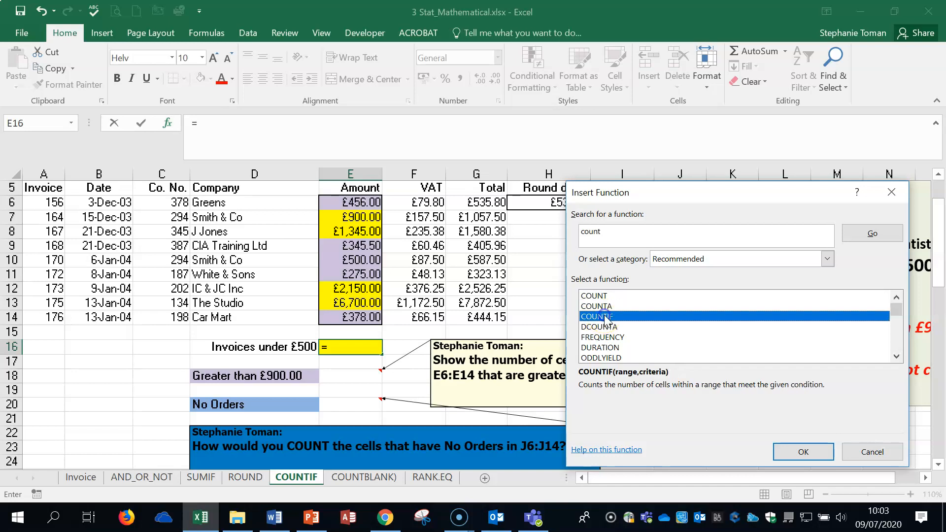
double_click(607, 317)
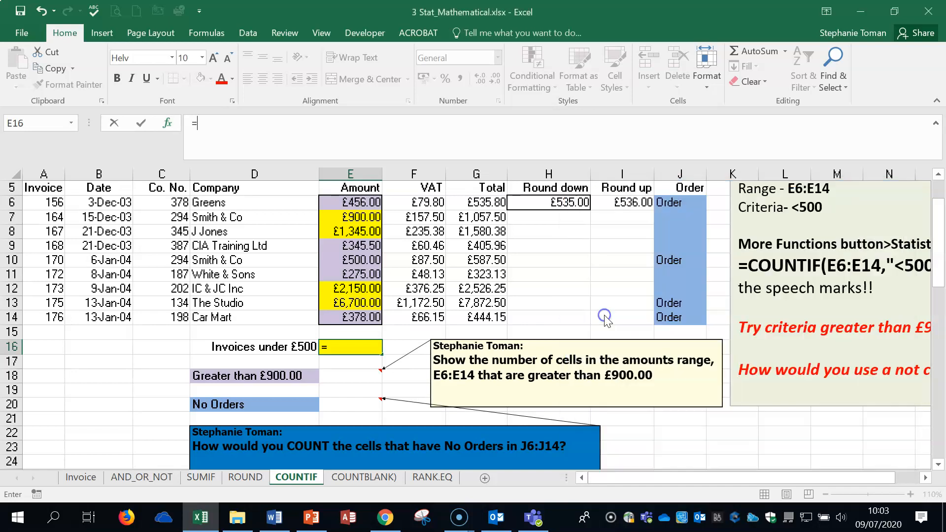
Step: Set the COUNTIF arguments in E16 to range E6:E14 and criteria <500, and review the resulting formula unchanged
left_click_drag(647, 237, 669, 104)
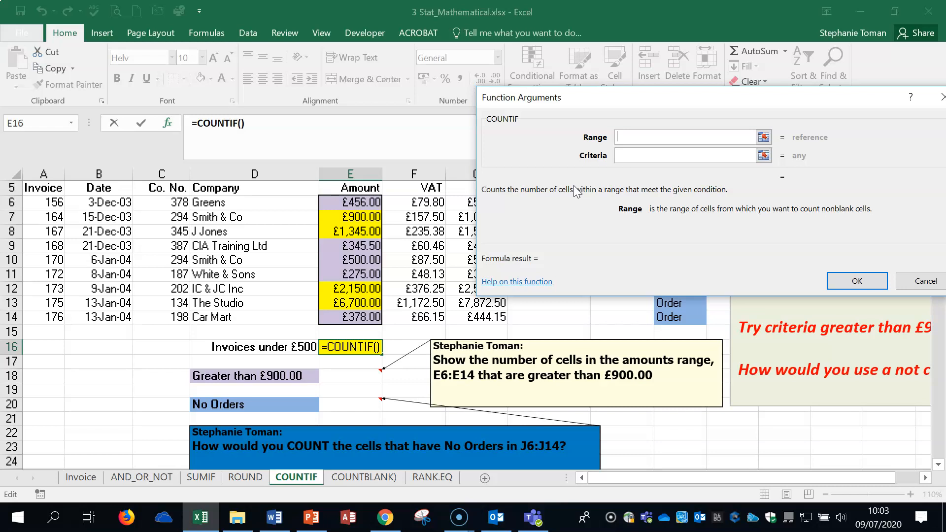
left_click_drag(349, 204, 351, 317)
left_click(632, 157)
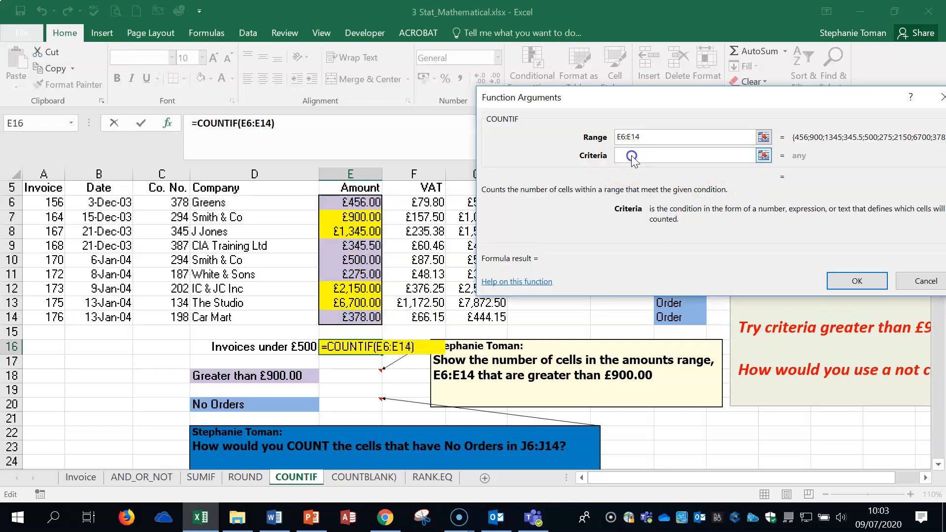
type("<500")
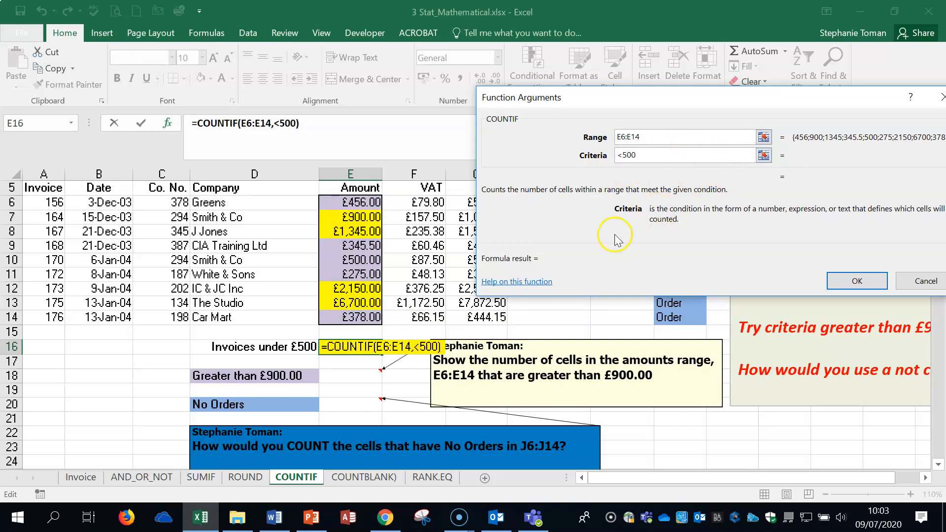
left_click(860, 281)
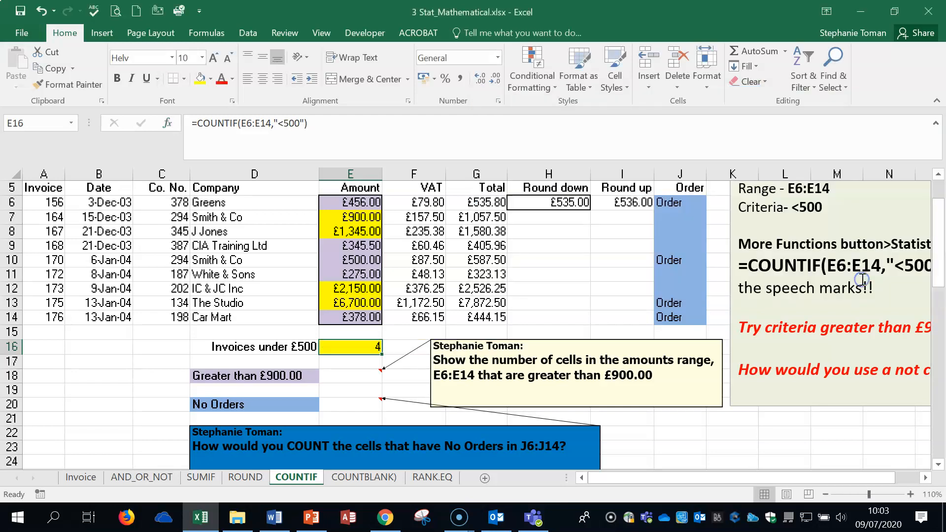
double_click(348, 348)
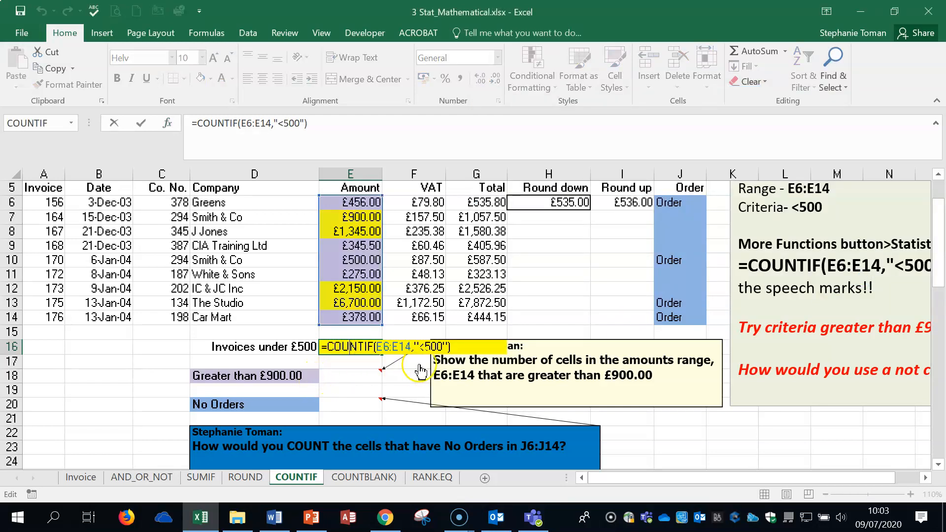
key("Escape")
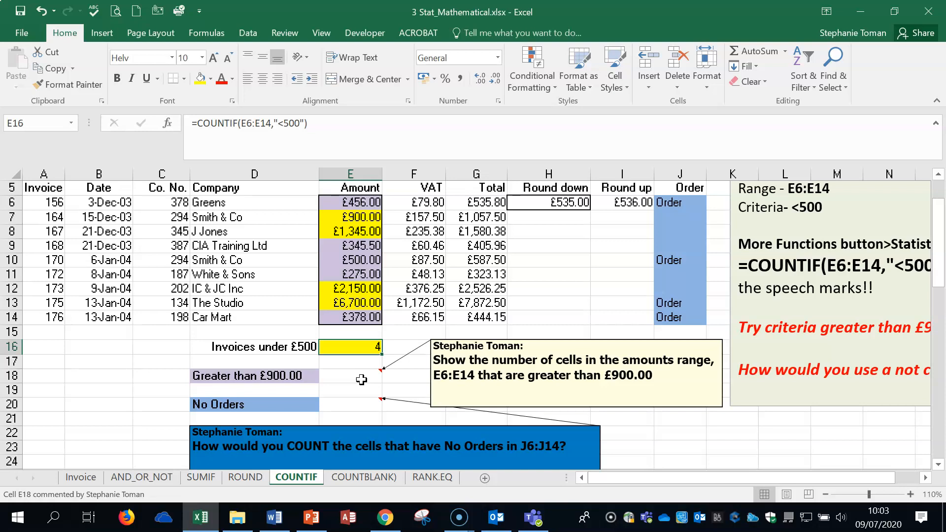
Step: Count the amounts greater than £900 in E18 using COUNTIF with range E6:E14 and criteria >900
left_click(361, 379)
type("=count")
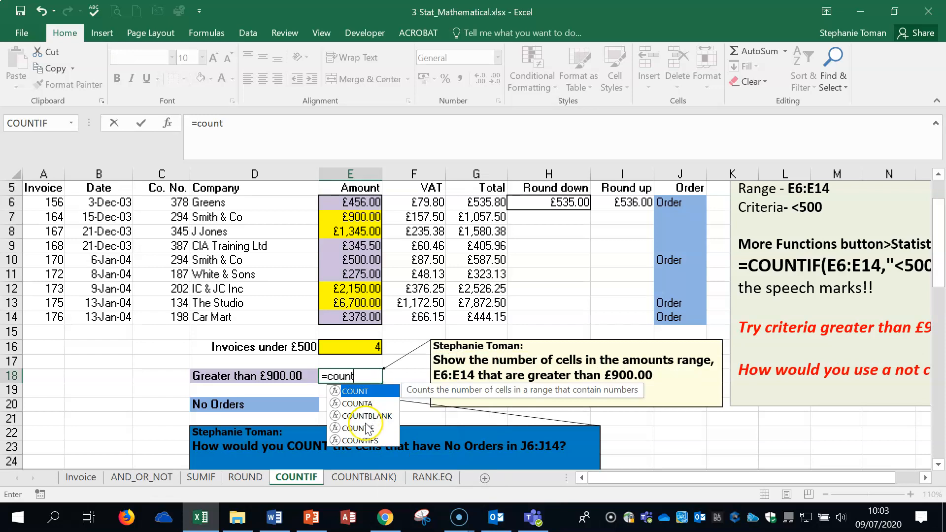
double_click(367, 429)
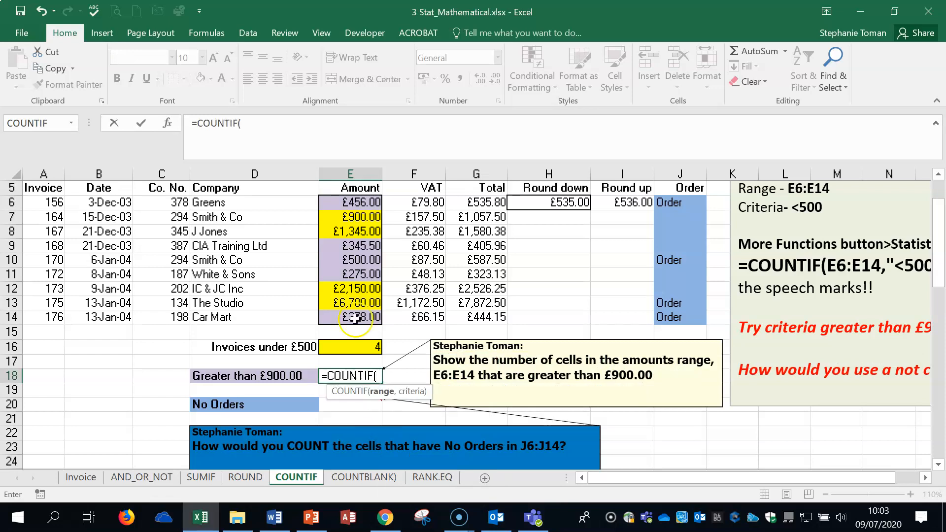
left_click(167, 123)
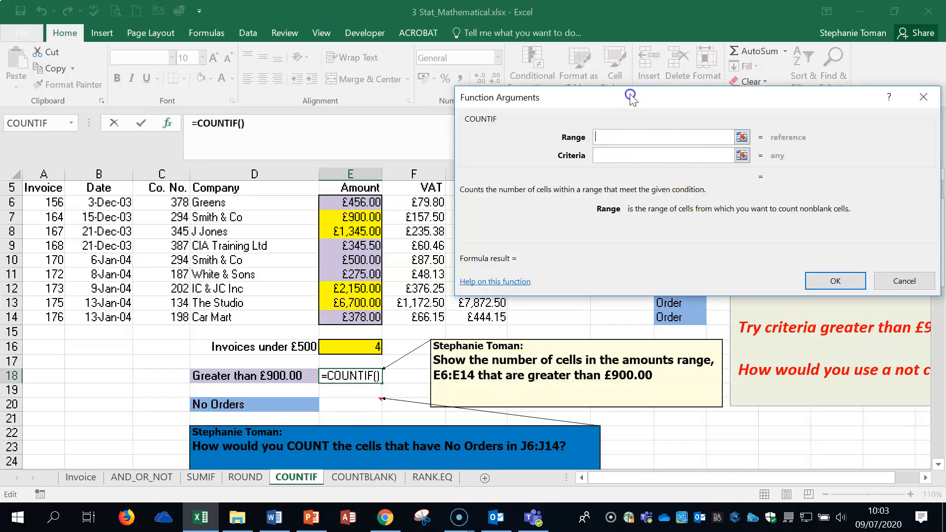
left_click_drag(626, 97, 680, 99)
left_click_drag(351, 202, 352, 317)
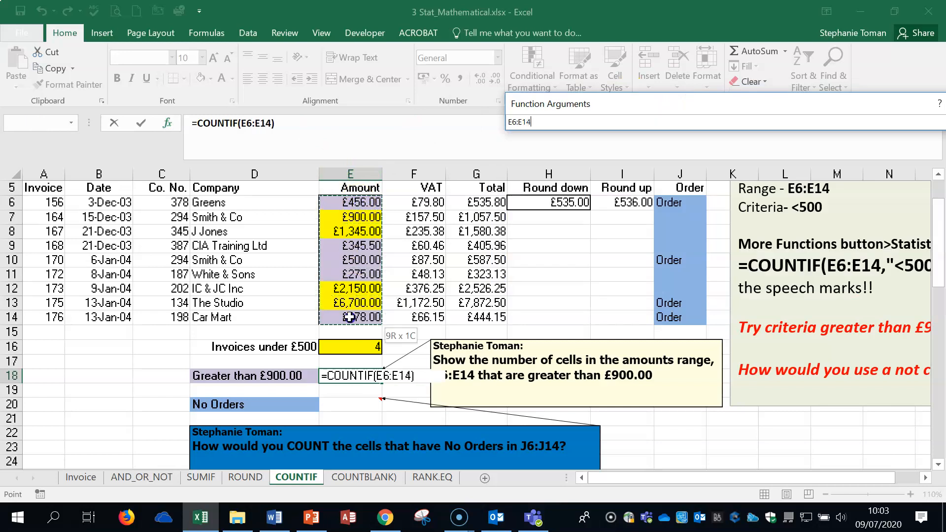
left_click(676, 162)
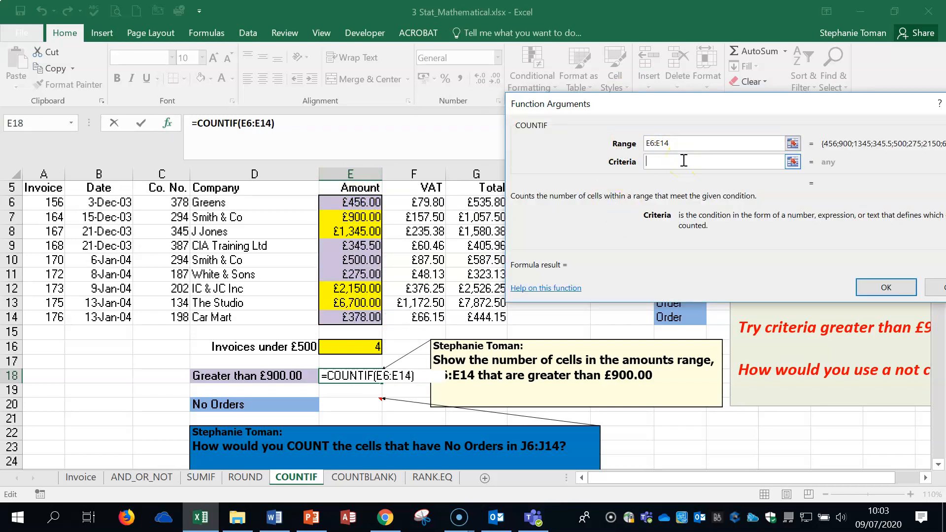
type(">900")
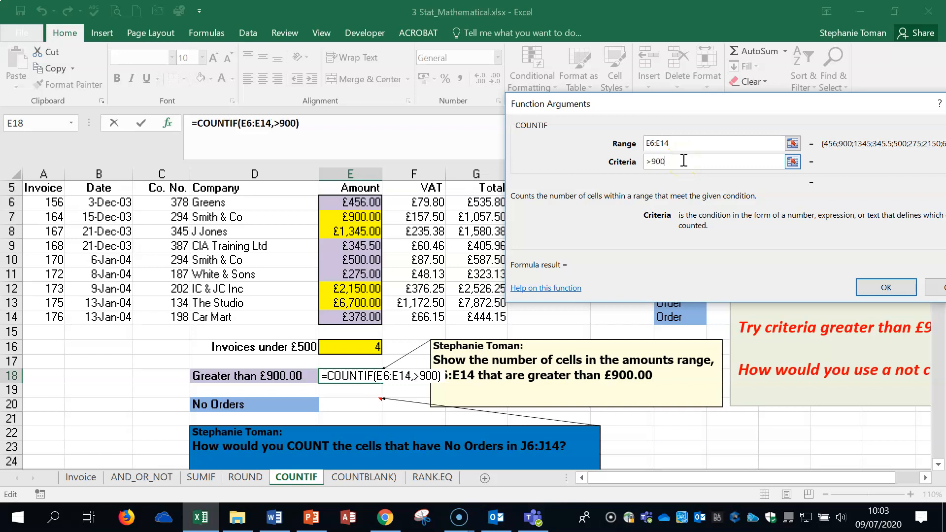
left_click(869, 287)
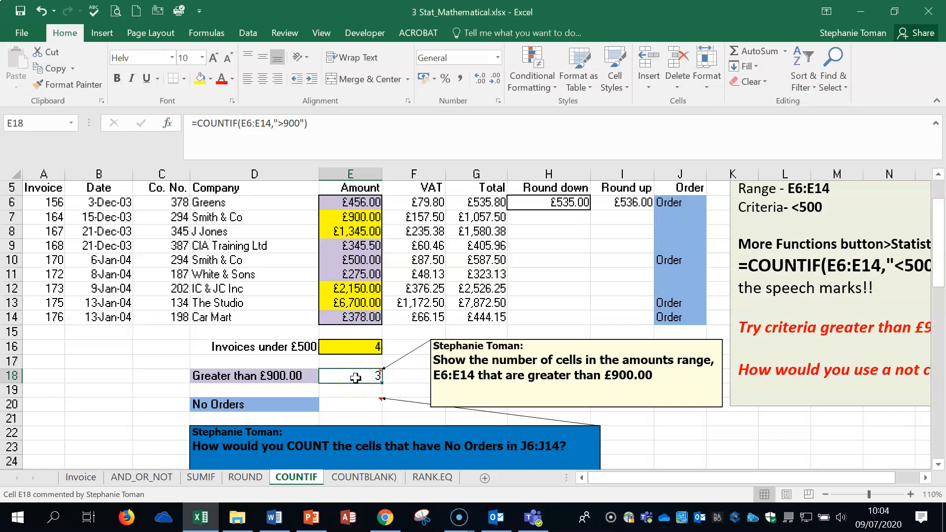
Step: Review the No Orders question for E20 and the Order column range J6:J14 it refers to
left_click(363, 403)
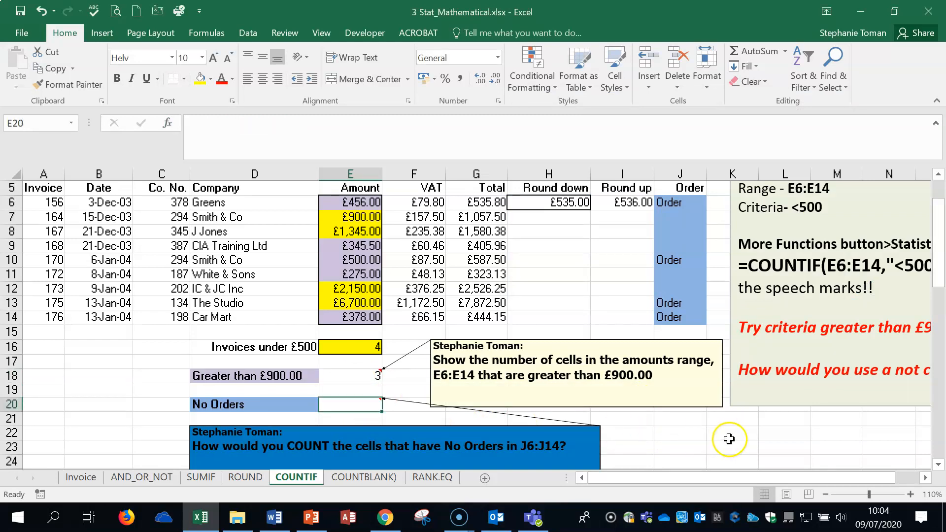
scroll(730, 439, "down", 1)
left_click(348, 368)
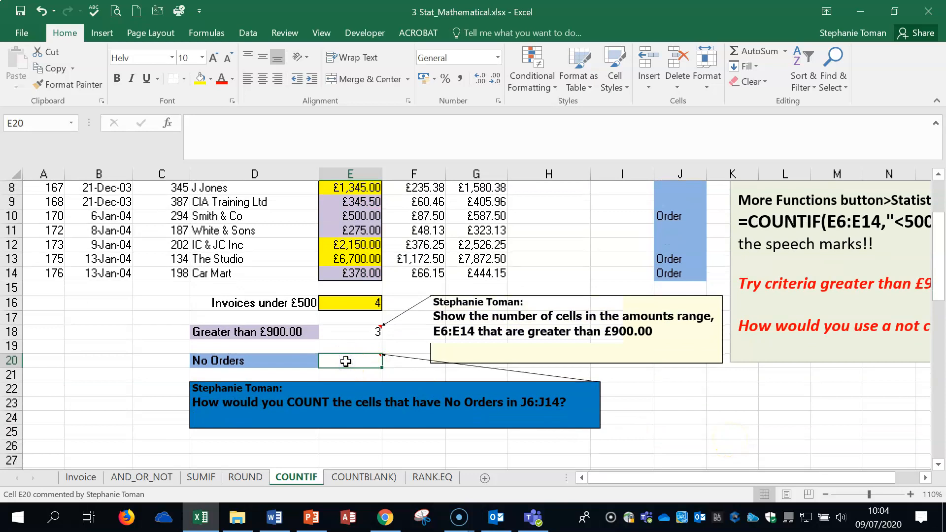
scroll(728, 395, "up", 1)
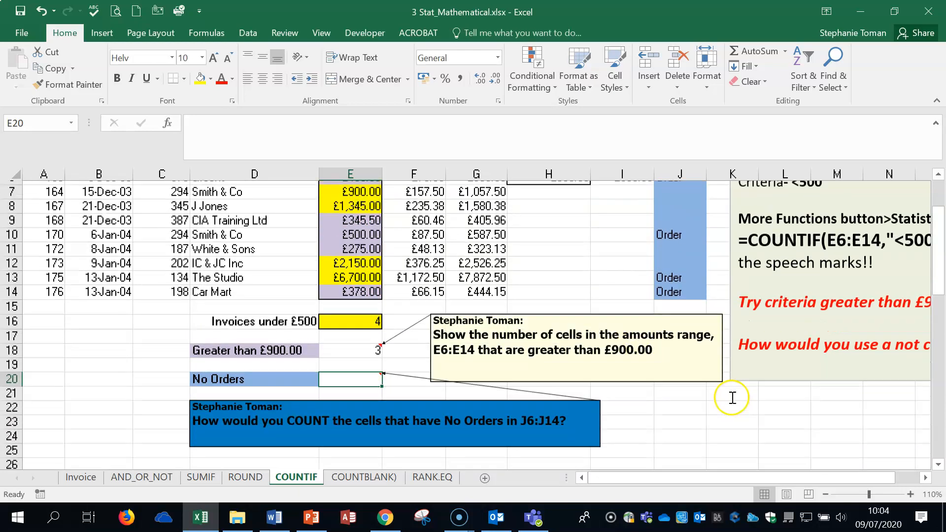
left_click_drag(683, 202, 686, 317)
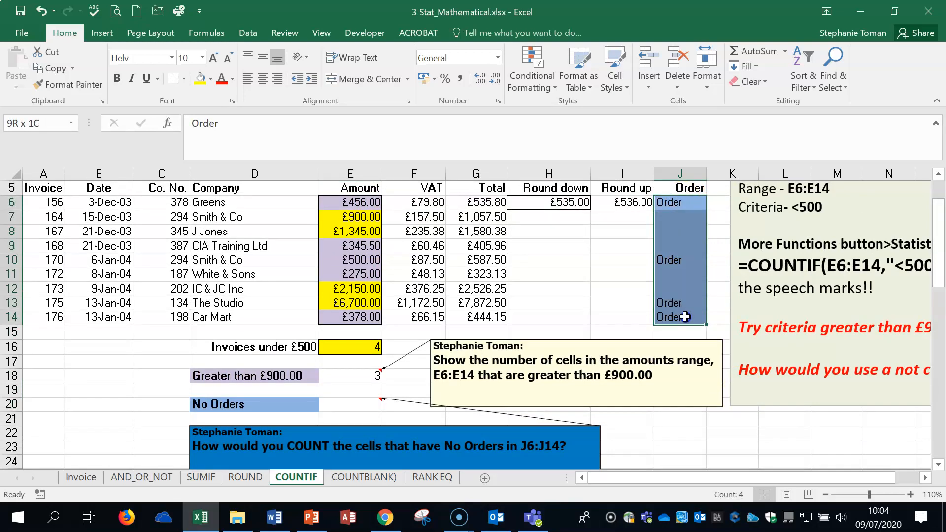
left_click(667, 451)
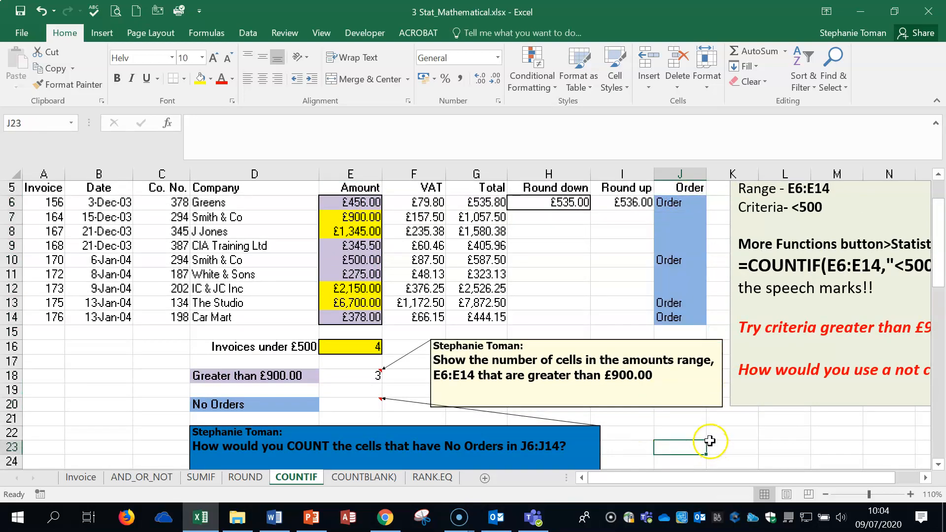
left_click(369, 407)
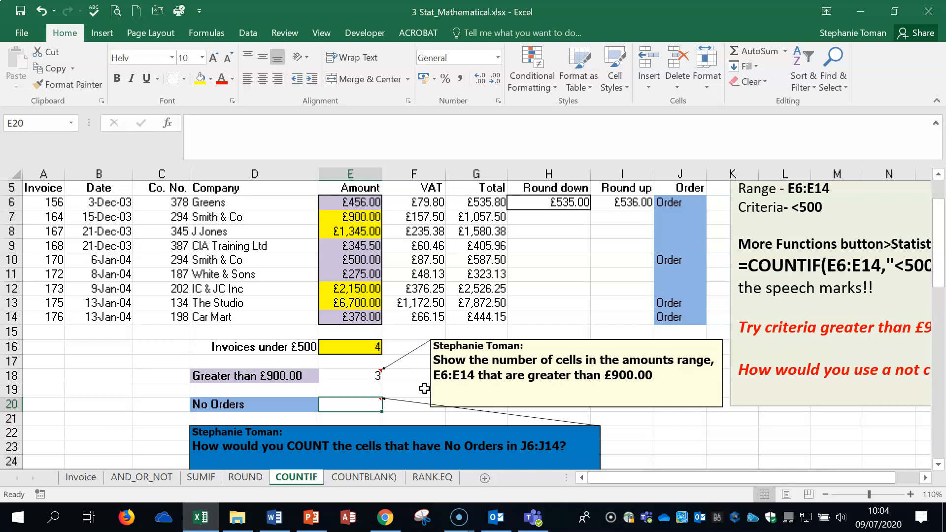
Step: Try the text "No order" in the blank Order cell J7, and clear that cell again
left_click(684, 217)
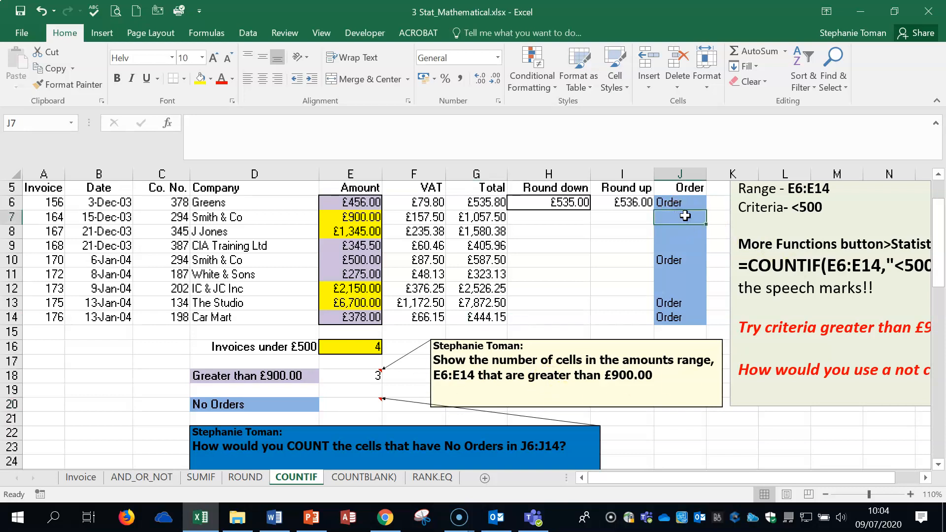
type("No order")
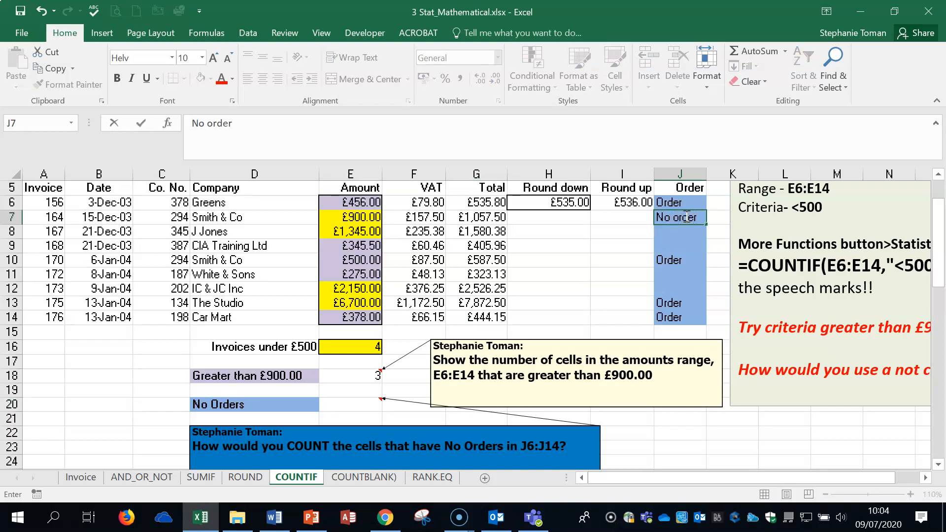
left_click(679, 230)
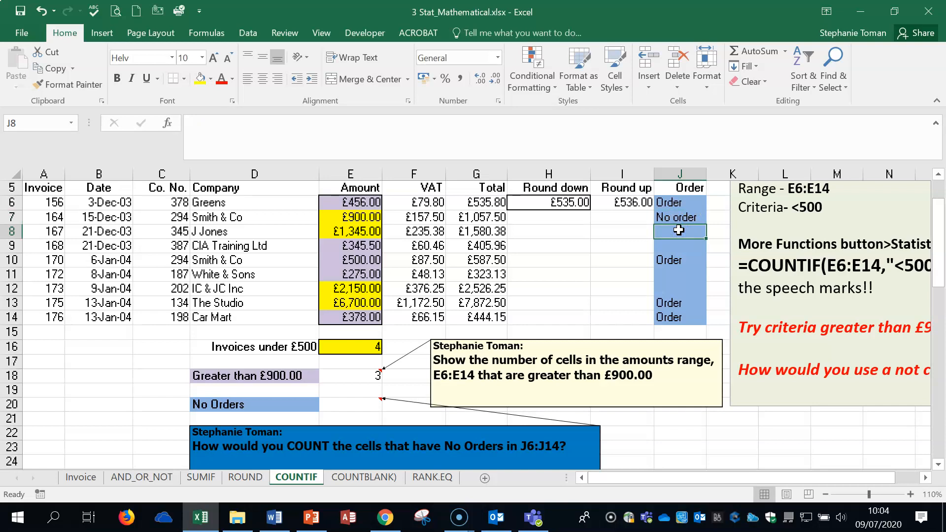
left_click(694, 217)
key("Delete")
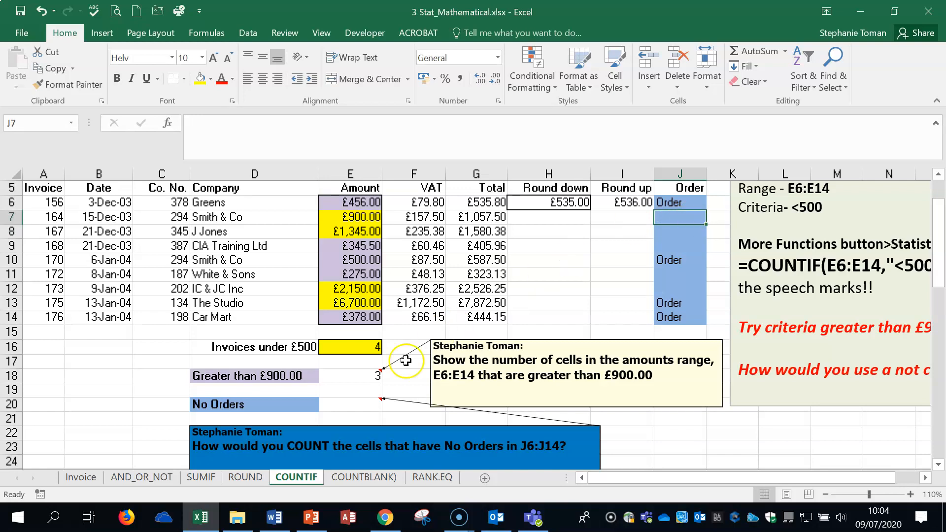
Step: Build a COUNTIF in E20 through the function arguments, with range J6:J14 and criteria <>Order
left_click(368, 402)
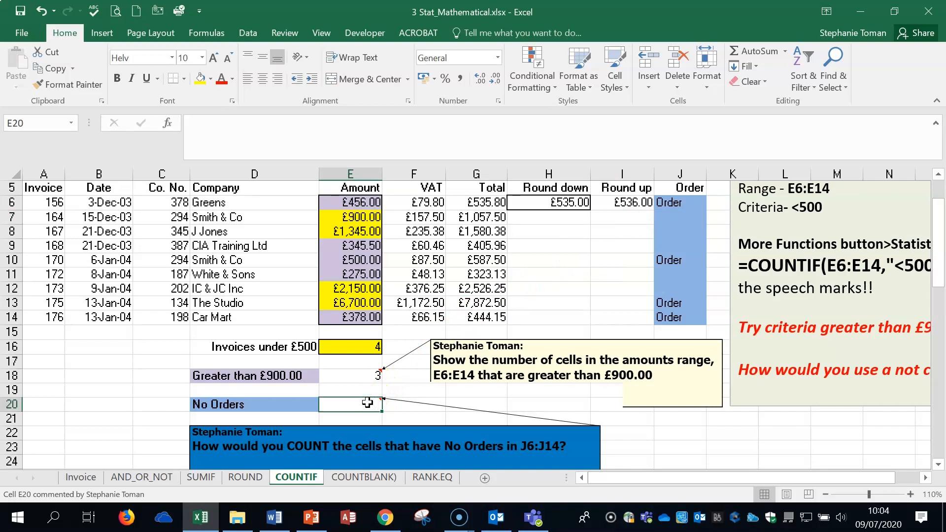
type("=coun")
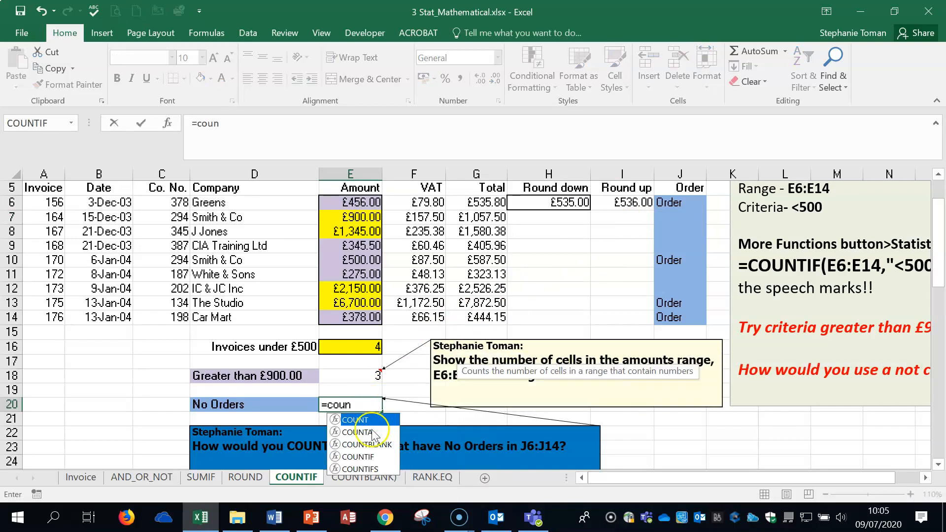
double_click(375, 457)
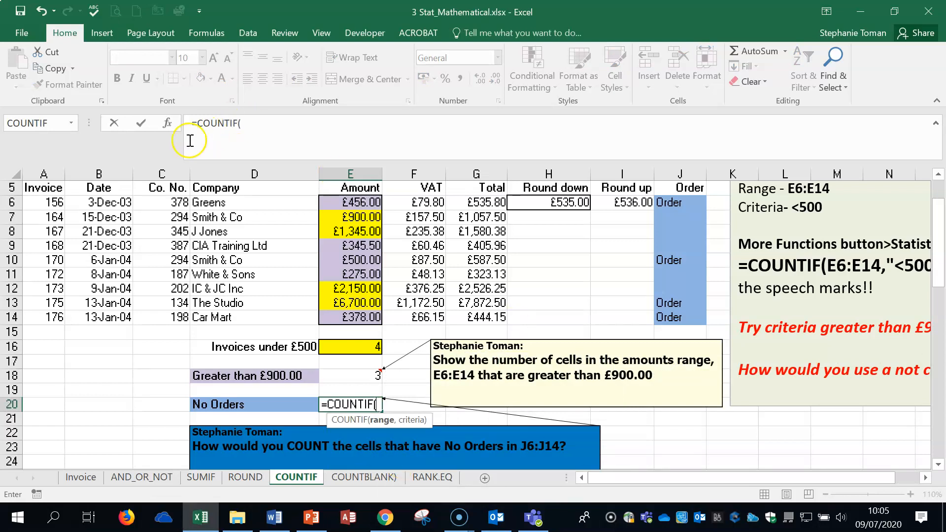
left_click(168, 123)
left_click_drag(678, 108, 354, 176)
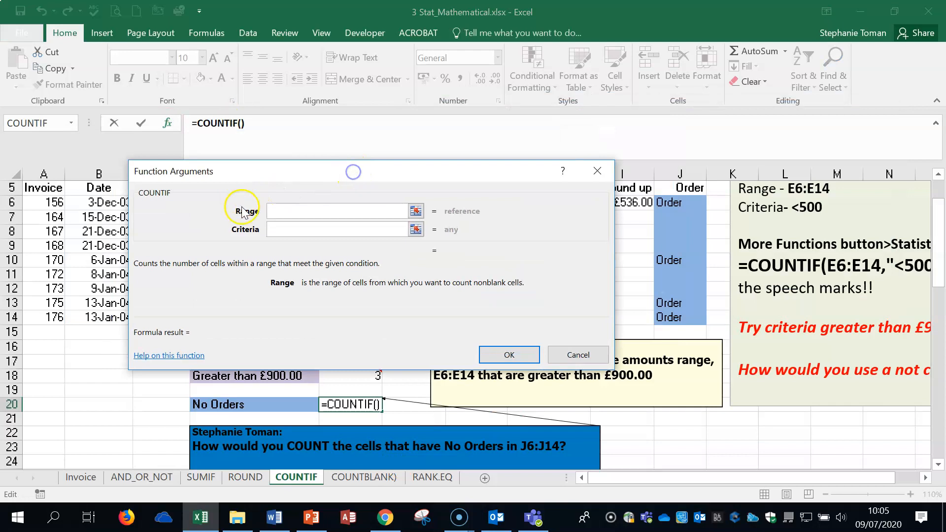
left_click_drag(680, 202, 695, 321)
left_click(329, 233)
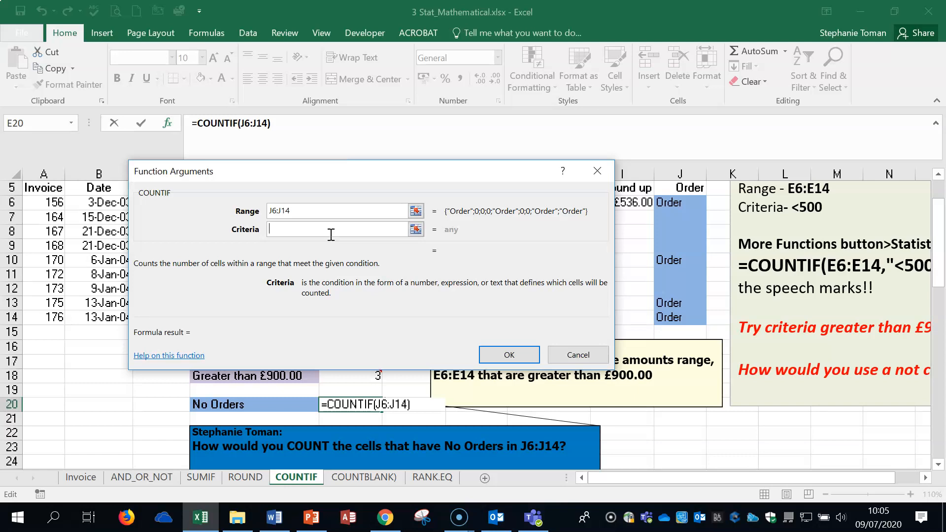
type("<>Order")
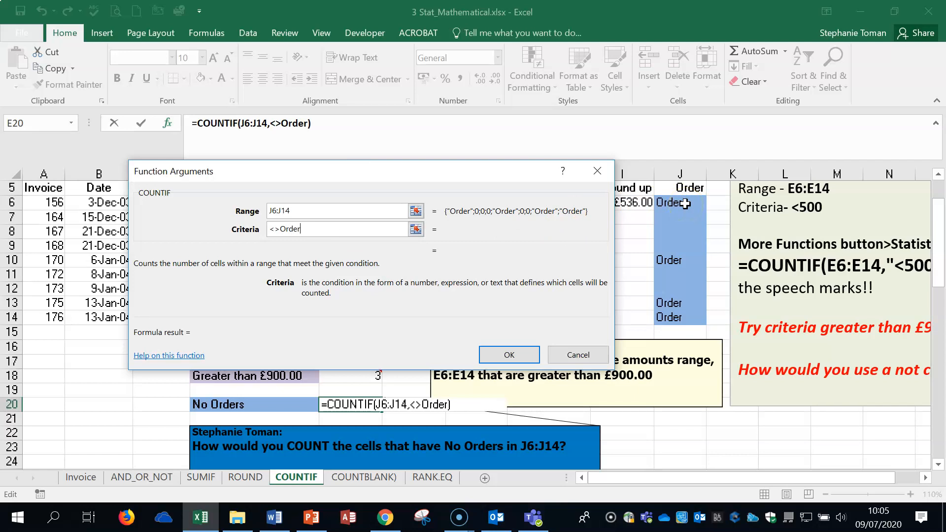
left_click(509, 354)
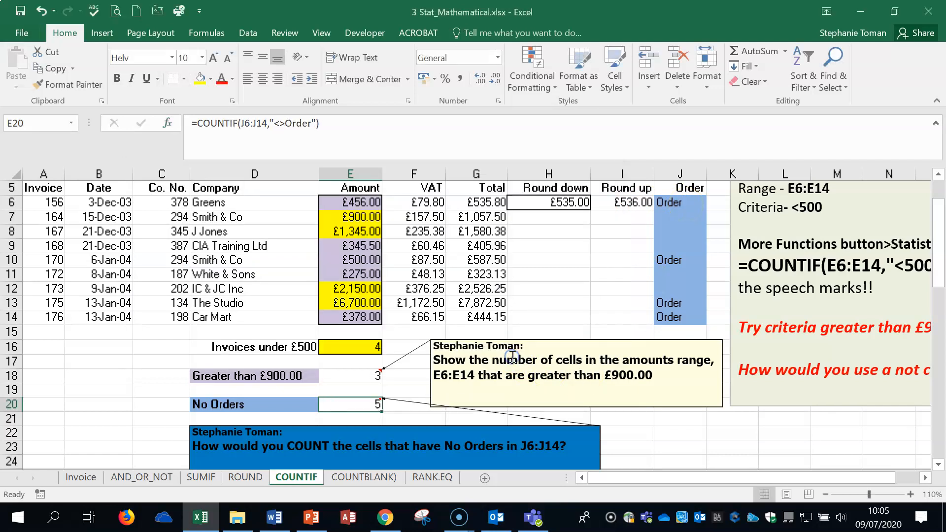
Step: Test the No Orders count by filling J7 with sdddd and J8 and J9 with dddd, and clearing J10
left_click(681, 219)
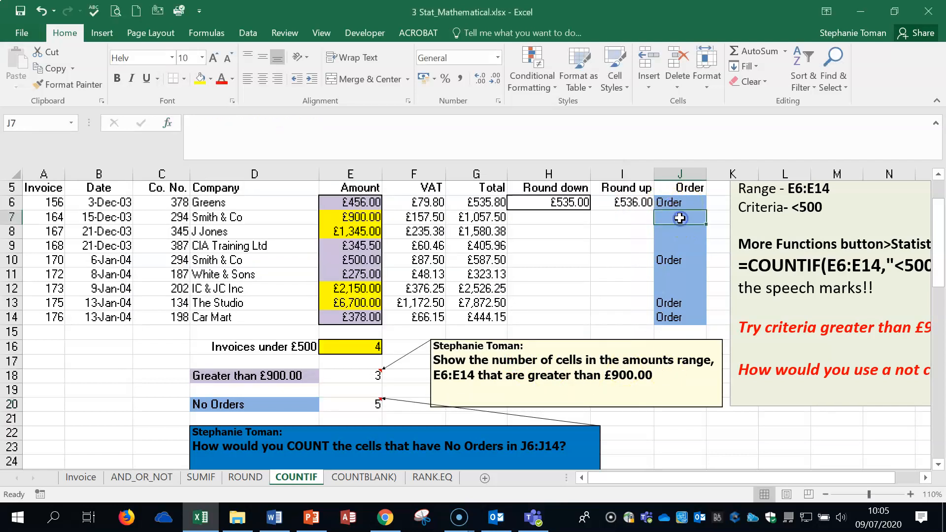
type("sdddd")
left_click(680, 232)
type("dddd")
left_click(683, 246)
type("dddd")
left_click(682, 261)
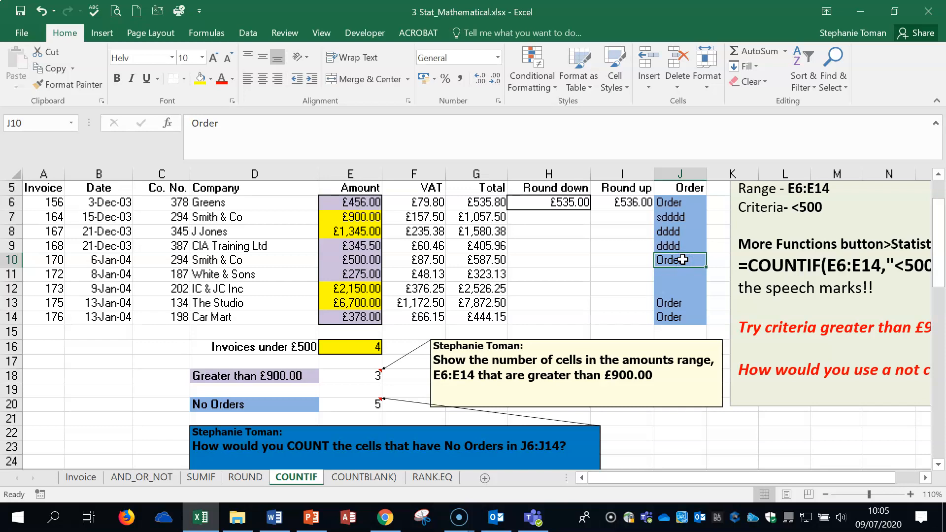
key("Delete")
Step: Undo the test changes in J7:J10 and the COUNTIF formula in E20
left_click(42, 11)
left_click(41, 11)
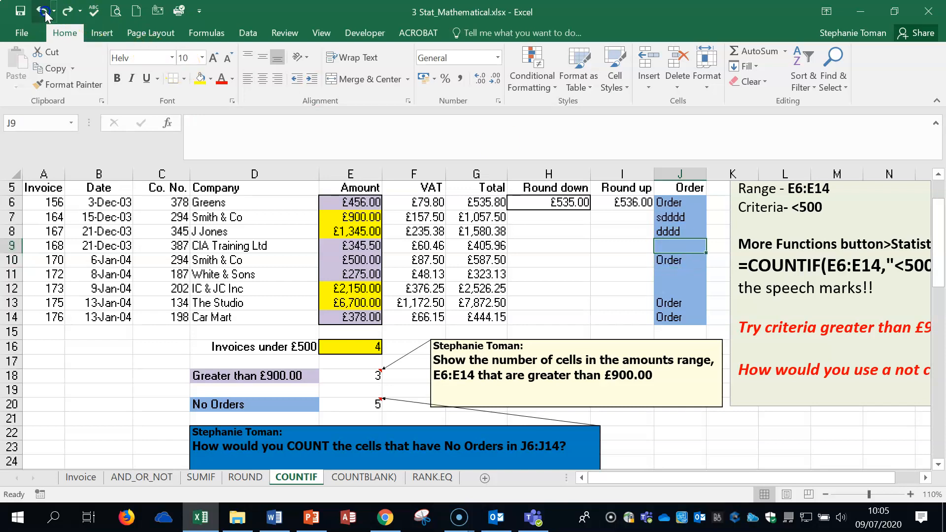
left_click(42, 11)
left_click(42, 11)
left_click(42, 11)
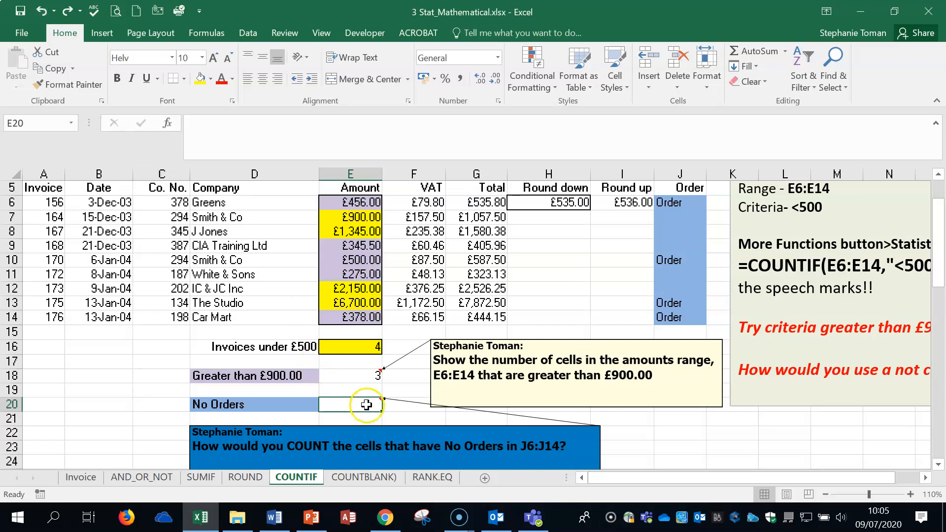
Step: Enter =COUNTIF(J6:J14,"<>Order") directly in E20 to count the cells without an order
type("=cou")
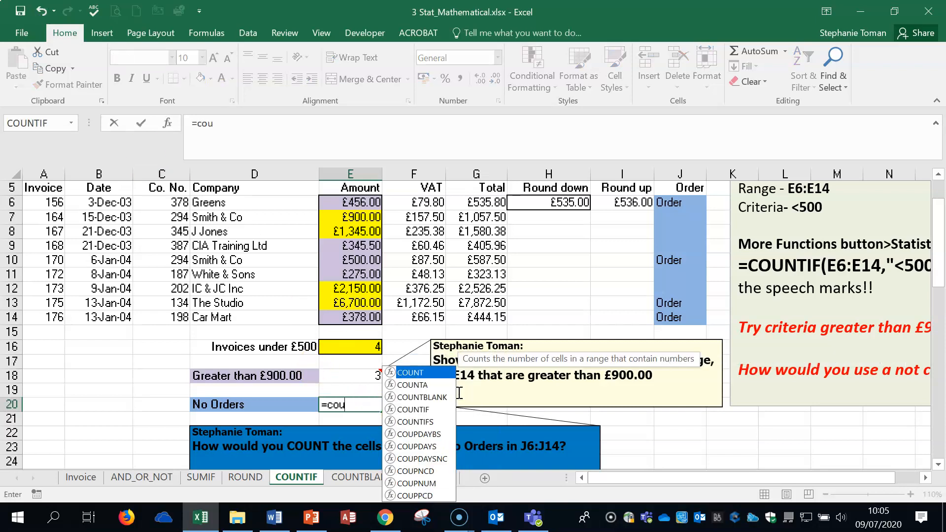
type("nt")
double_click(355, 454)
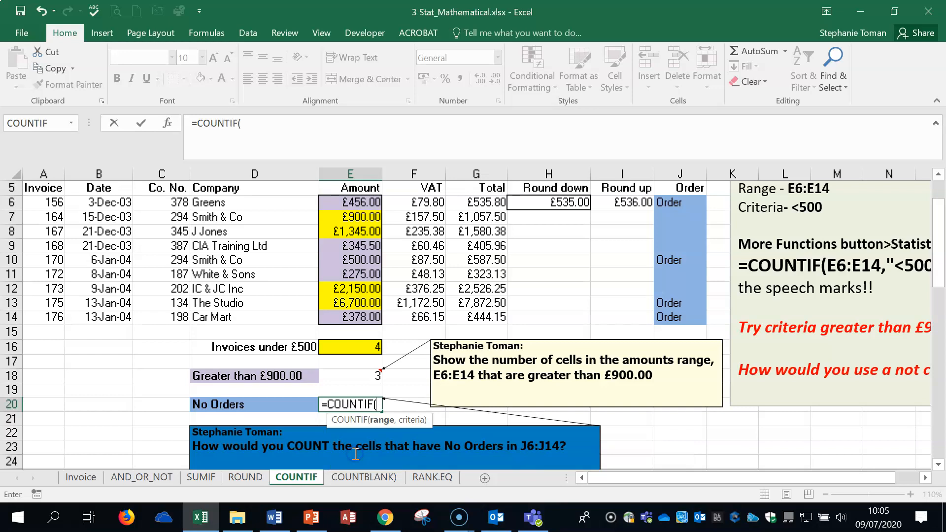
left_click_drag(676, 203, 677, 317)
type(",")
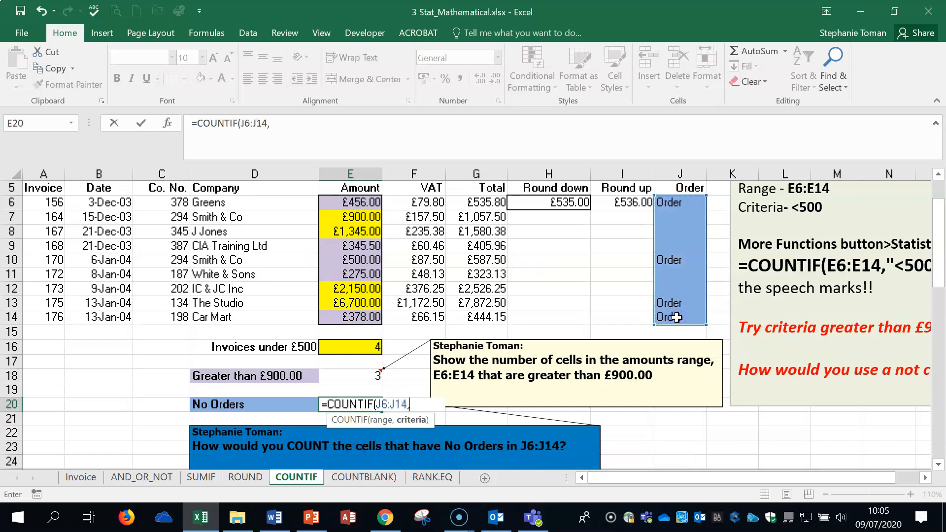
type("\"<>Oreder")
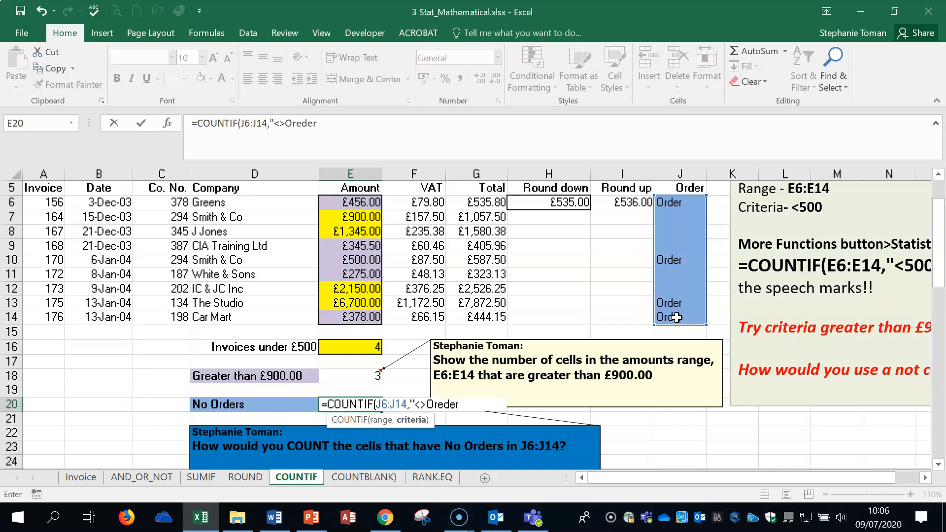
key("BackSpace")
key("BackSpace")
key("BackSpace")
key("BackSpace")
type("der\")")
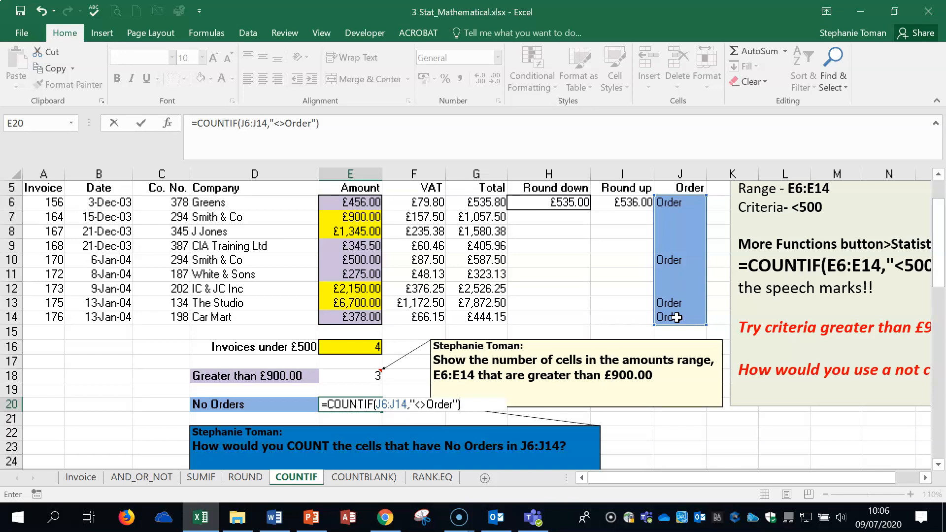
key("Return")
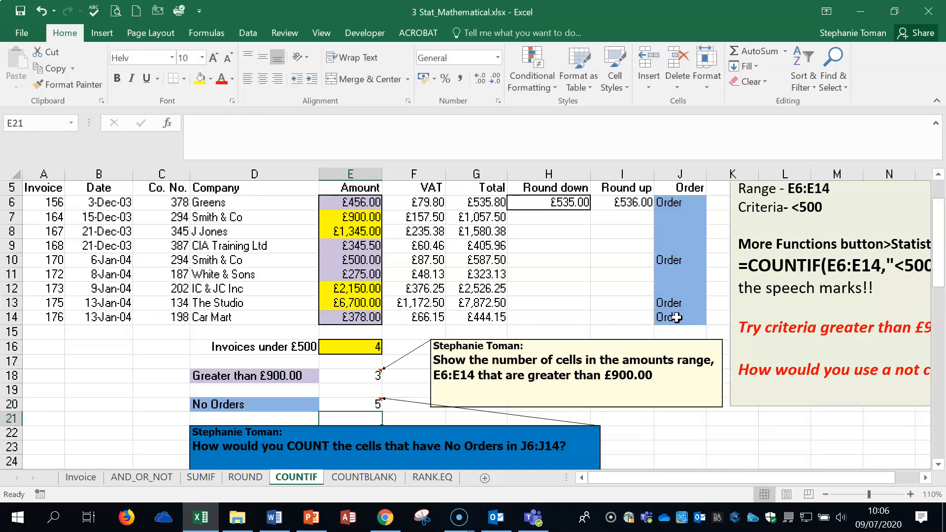
left_click(767, 408)
left_click(771, 417)
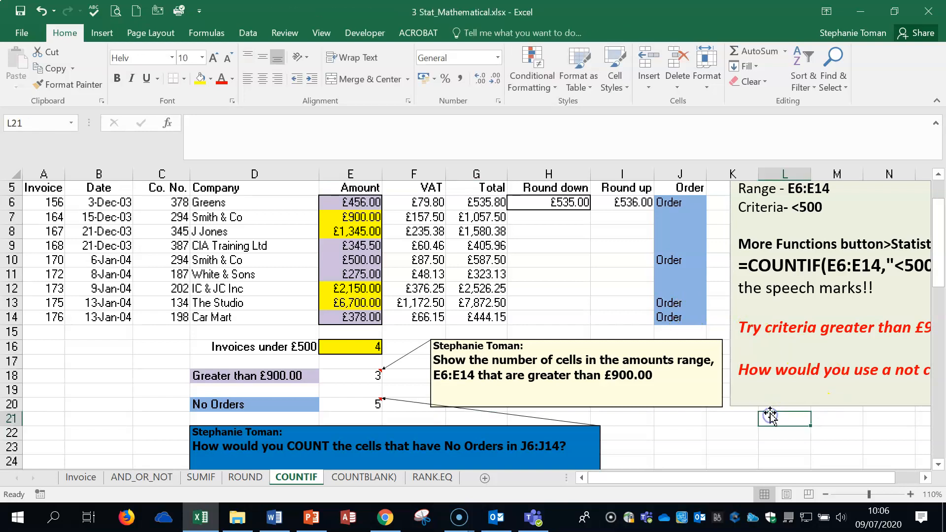
Step: Examine the COUNTBLANK formula in F16 on the COUNTBLANK sheet
scroll(771, 414, "down", 2)
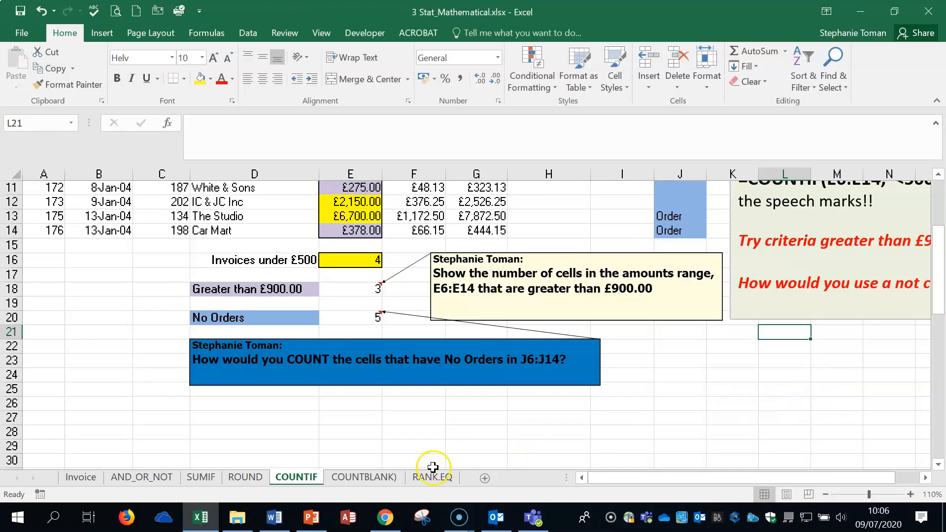
left_click(351, 480)
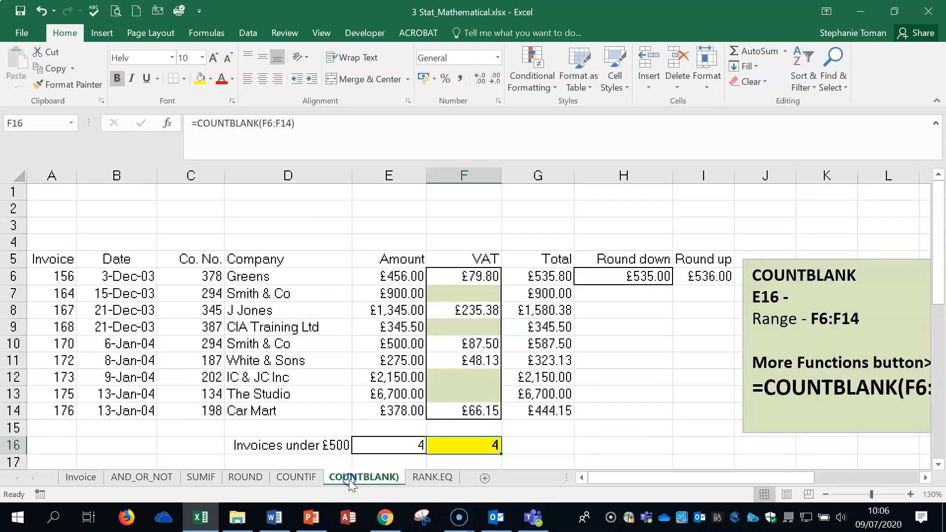
double_click(476, 445)
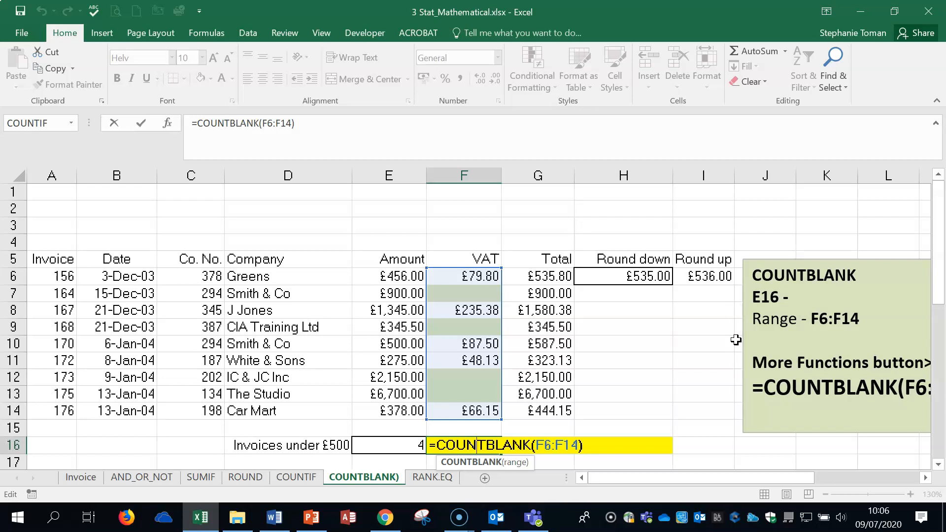
key("Escape")
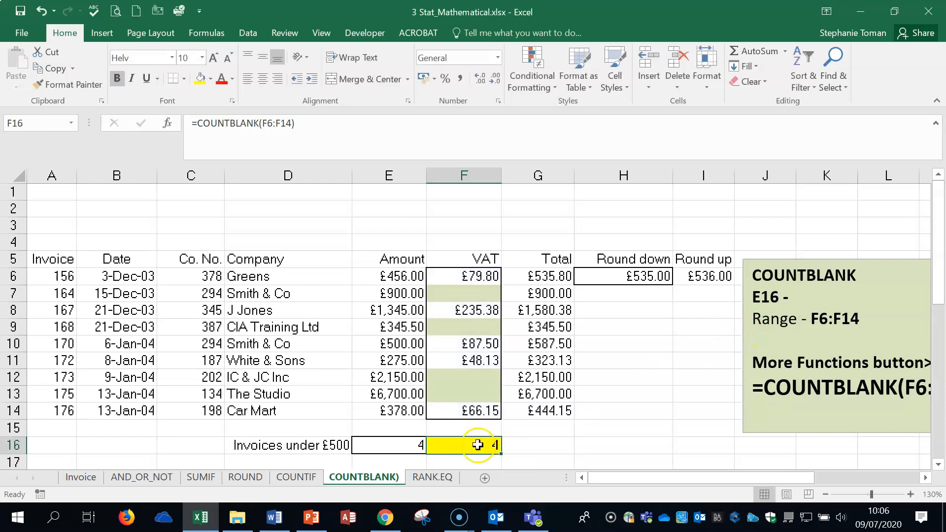
Step: Examine the RANK.EQ formula in J6 on the RANK.EQ sheet, including its order argument
left_click(432, 477)
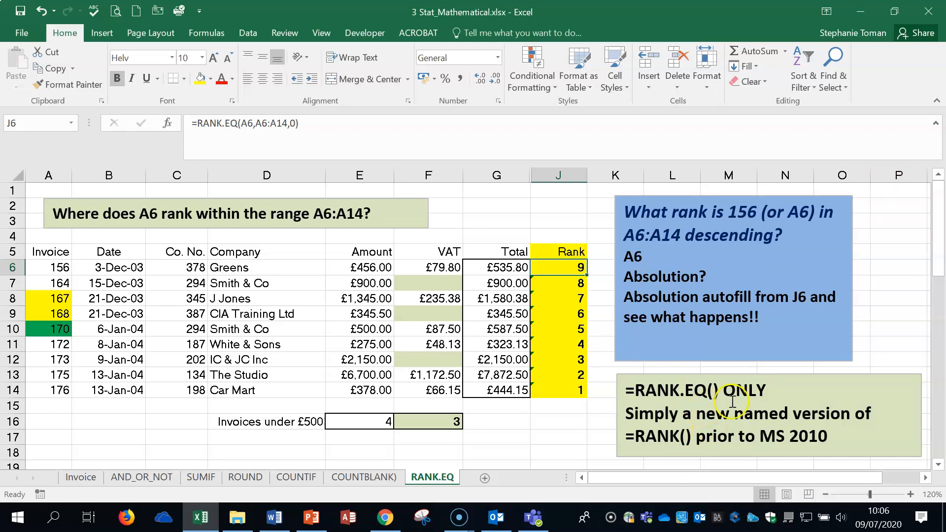
left_click(788, 392)
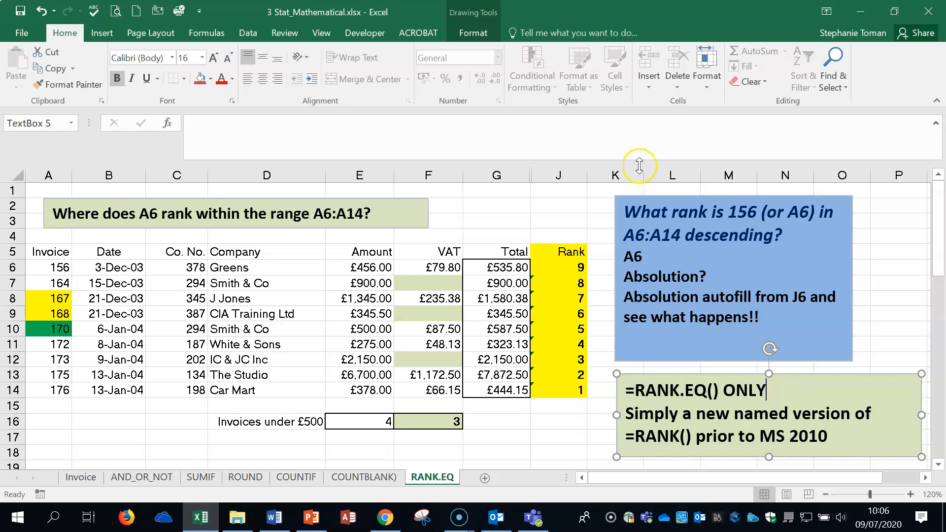
double_click(556, 268)
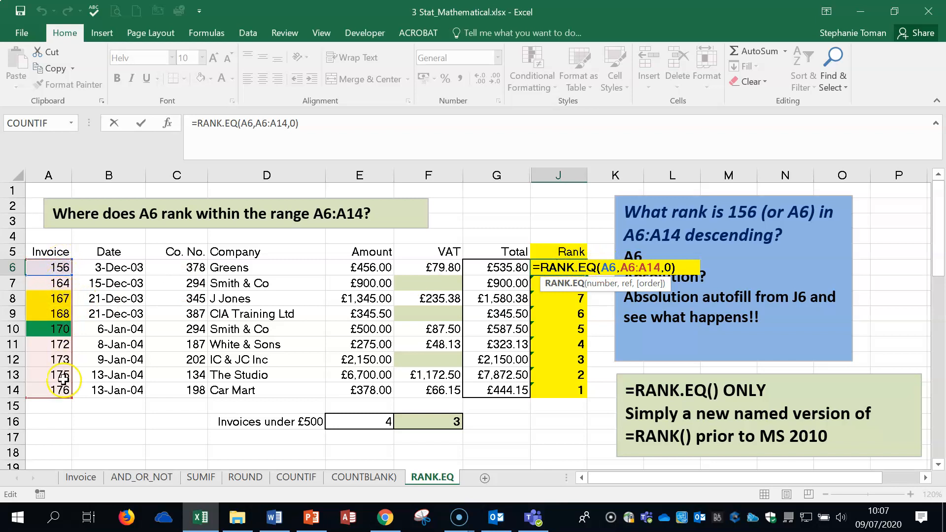
left_click(670, 267)
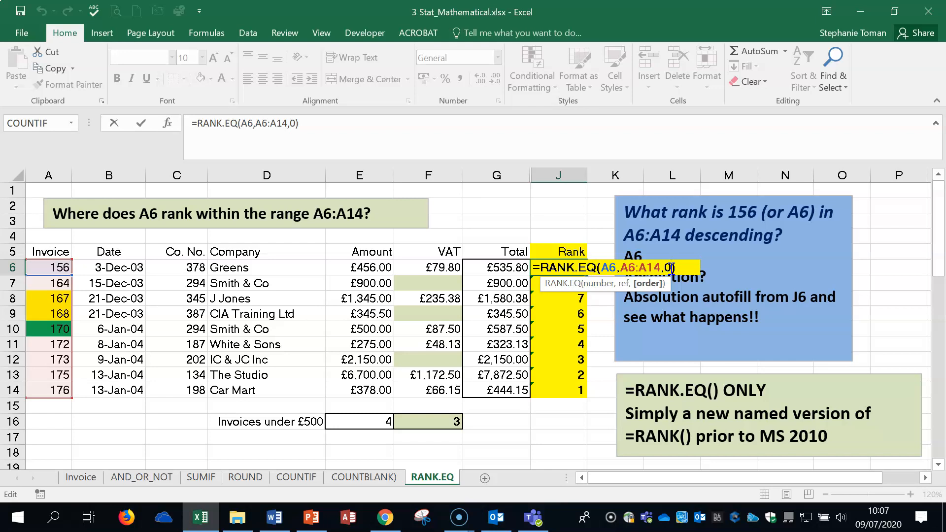
key("ctrl+Return")
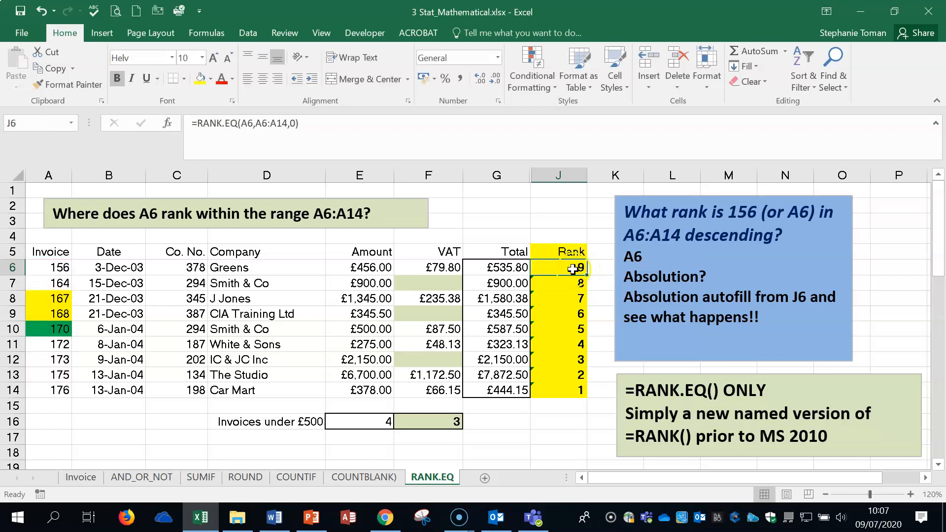
Step: Autofill the J6 rank formula down to J14 and inspect the copied formulas in J7 and J9
double_click(586, 274)
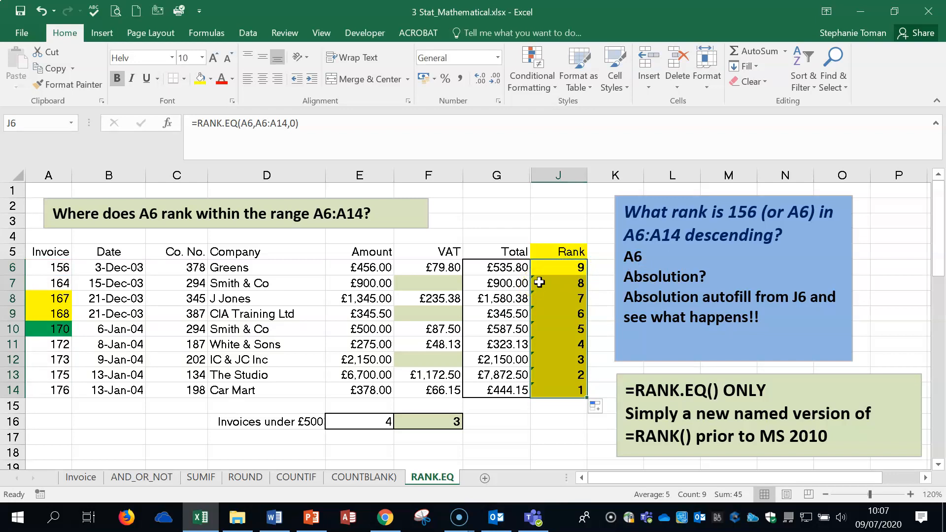
double_click(571, 284)
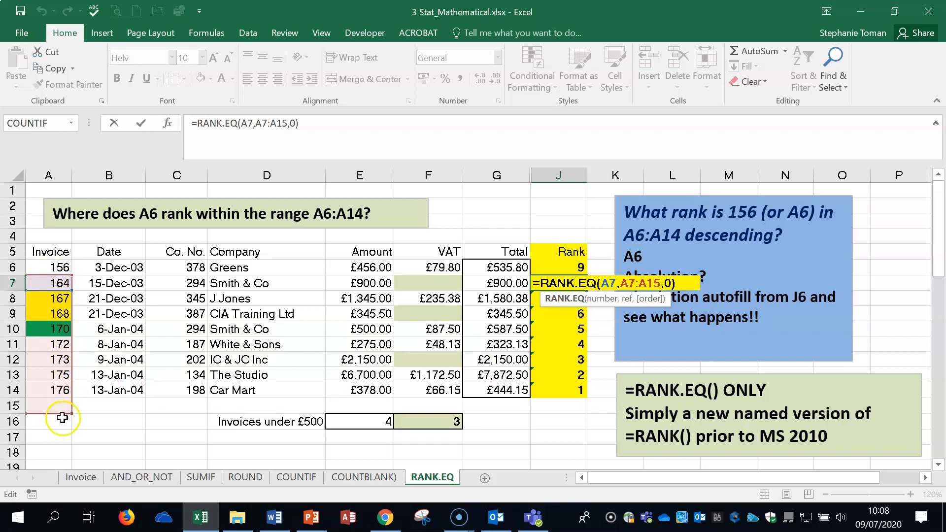
key("ctrl+Return")
left_click(567, 314)
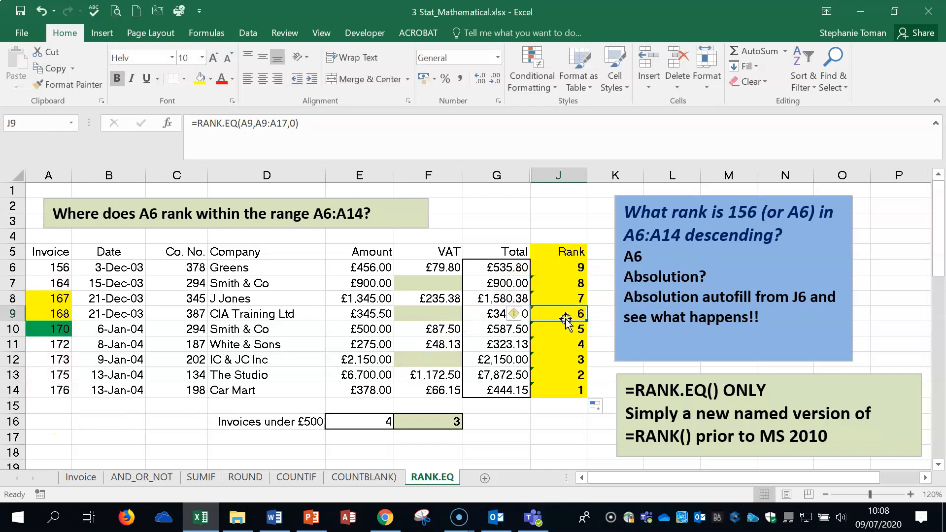
double_click(567, 315)
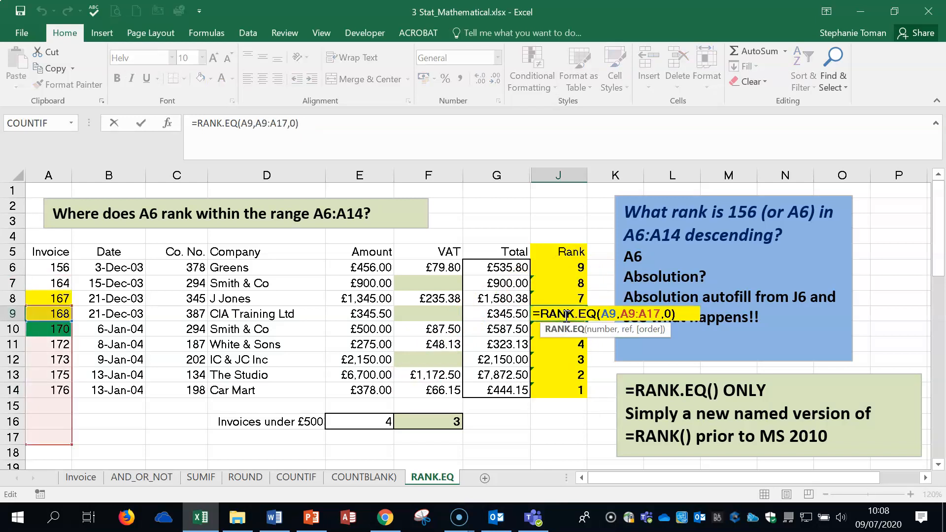
key("ctrl+Return")
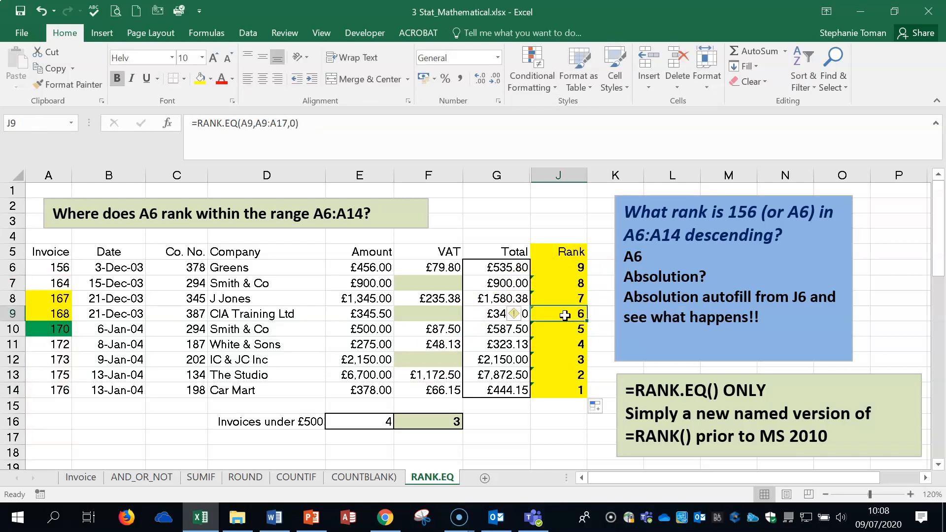
Step: Make the range in J6's rank formula absolute as $A$6:$A$14 and autofill the formula down to J14
left_click(558, 267)
left_click_drag(255, 123, 287, 123)
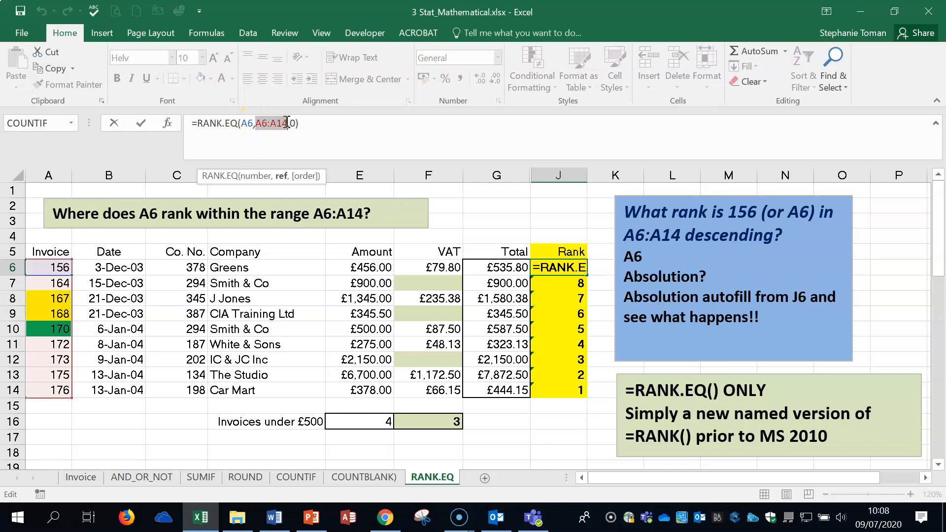
key("F4")
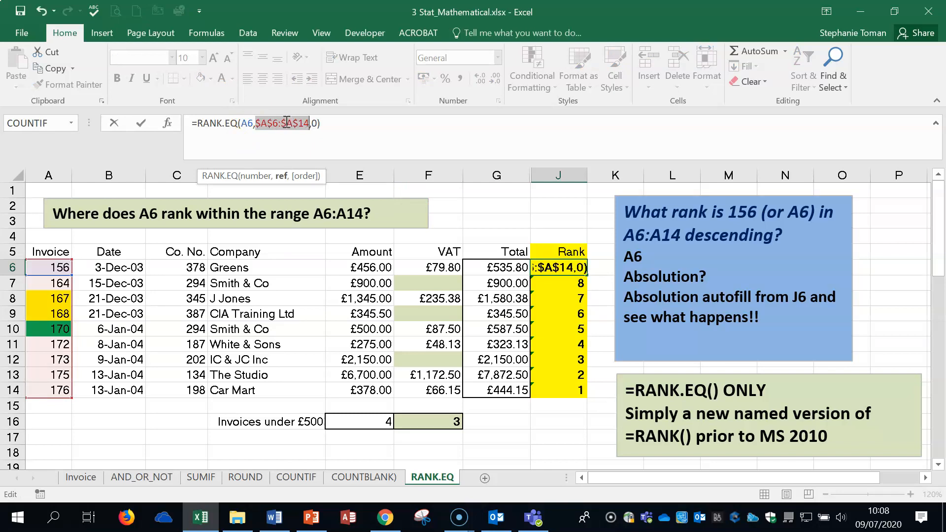
left_click(141, 123)
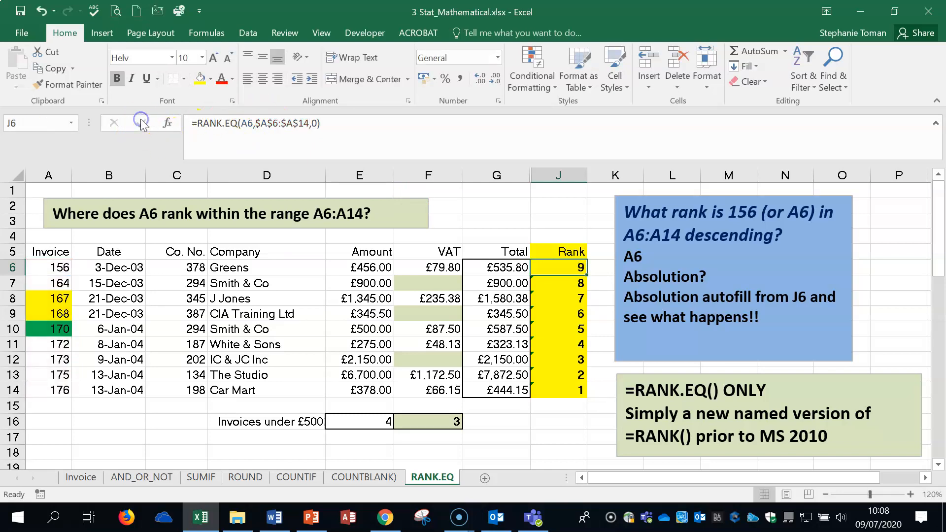
double_click(587, 275)
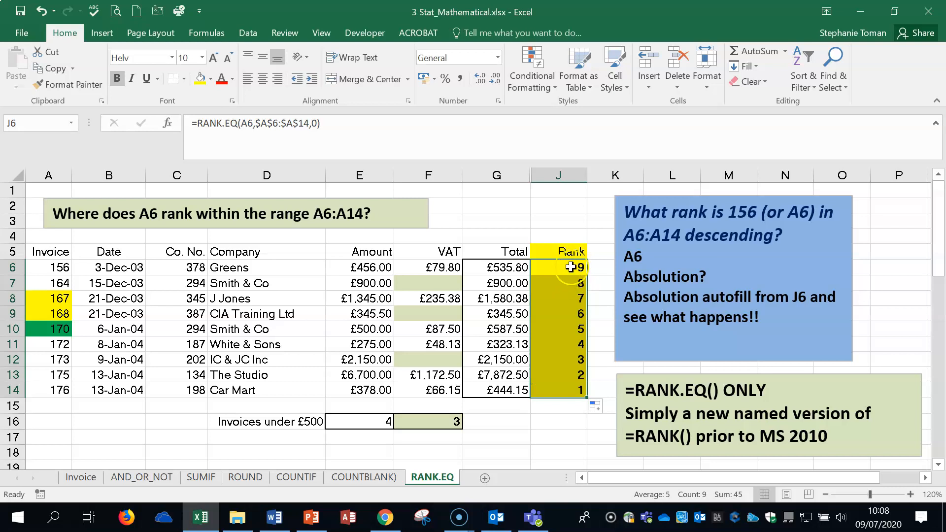
left_click(570, 267)
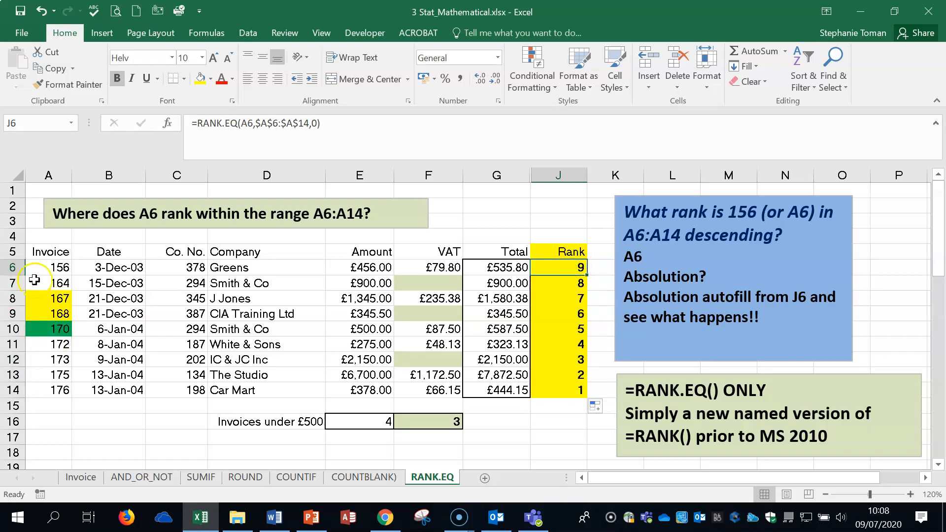
Step: Clear the ranks in J6:J14 and build a new RANK.EQ formula in J6 with number A6 and absolute range $A$6:$A$14
left_click_drag(574, 268, 581, 391)
key("Delete")
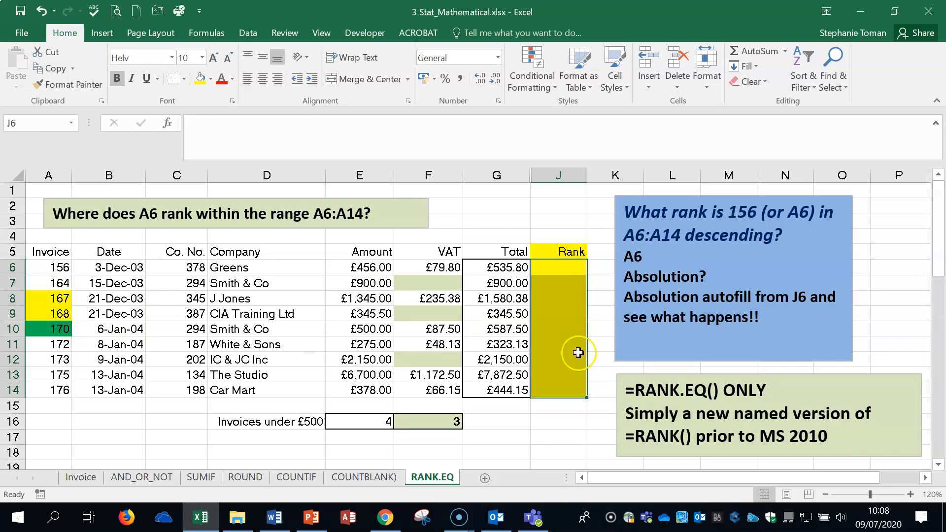
left_click(566, 265)
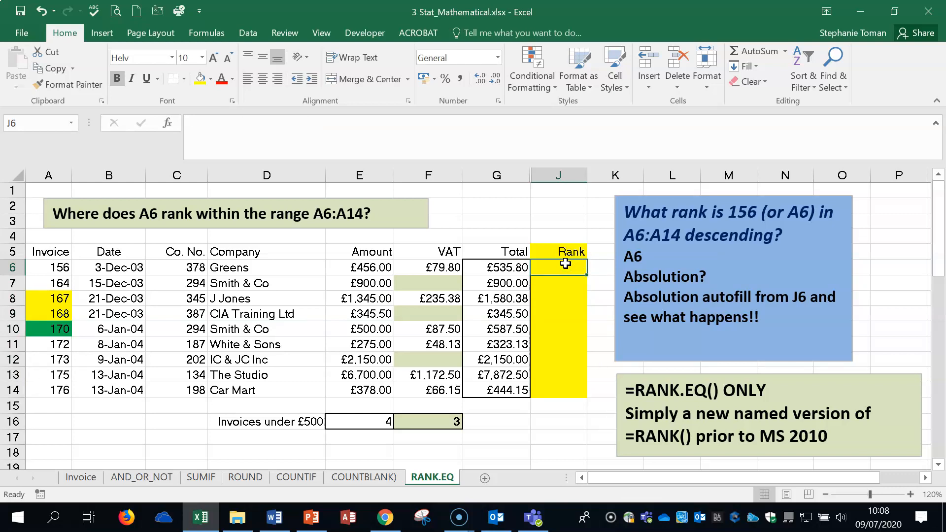
type("=")
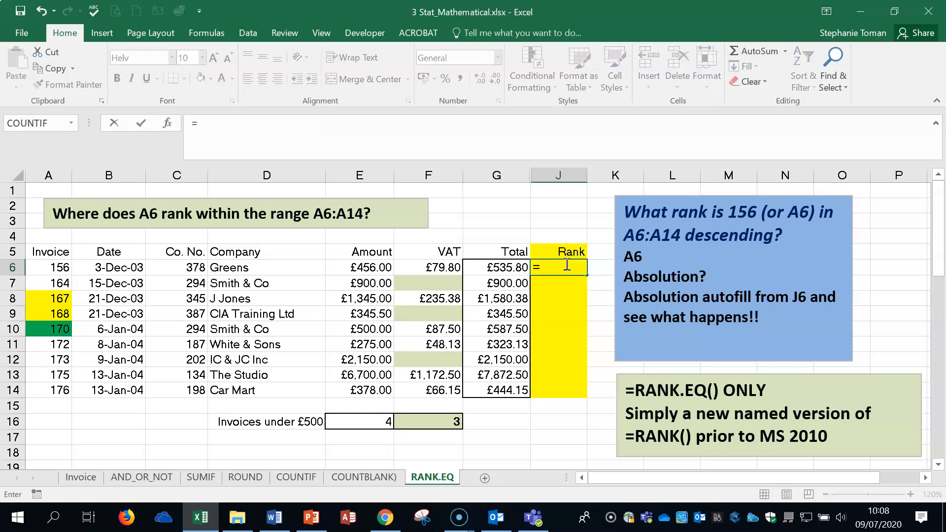
type("rank")
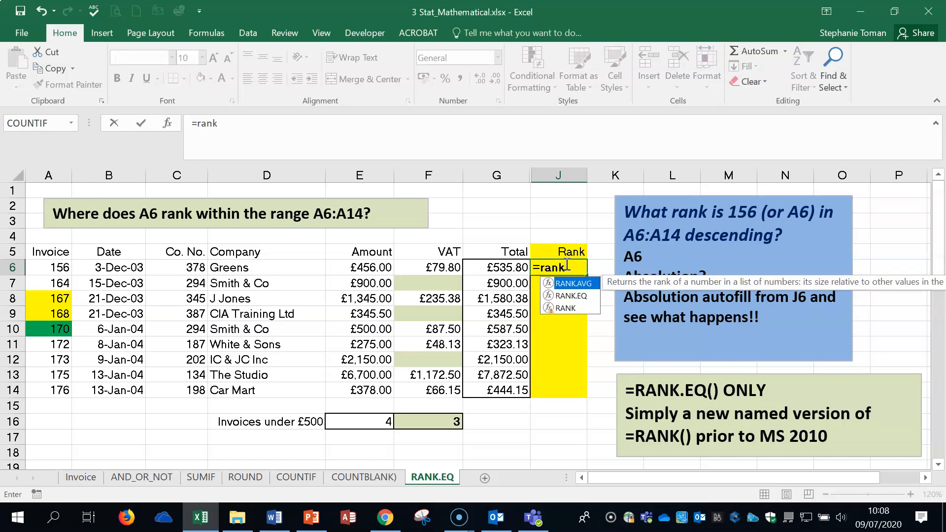
left_click(586, 297)
double_click(587, 297)
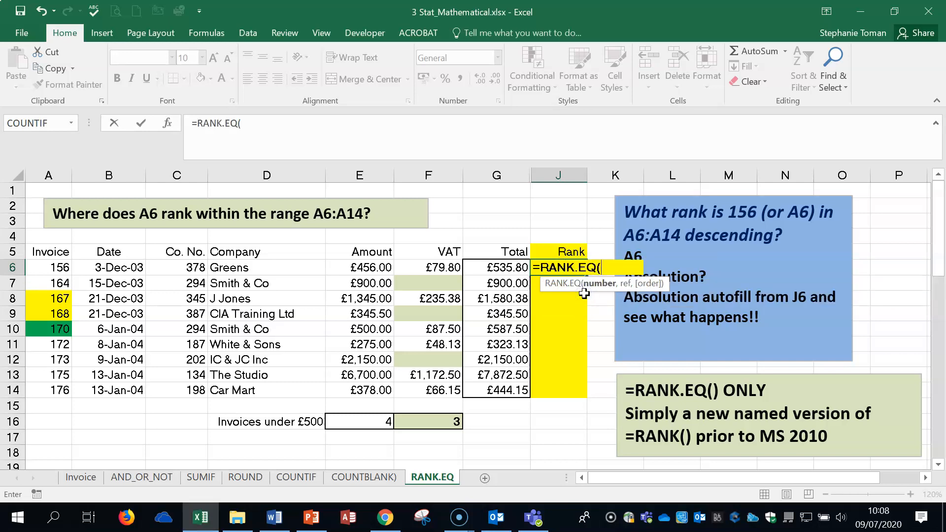
left_click(57, 266)
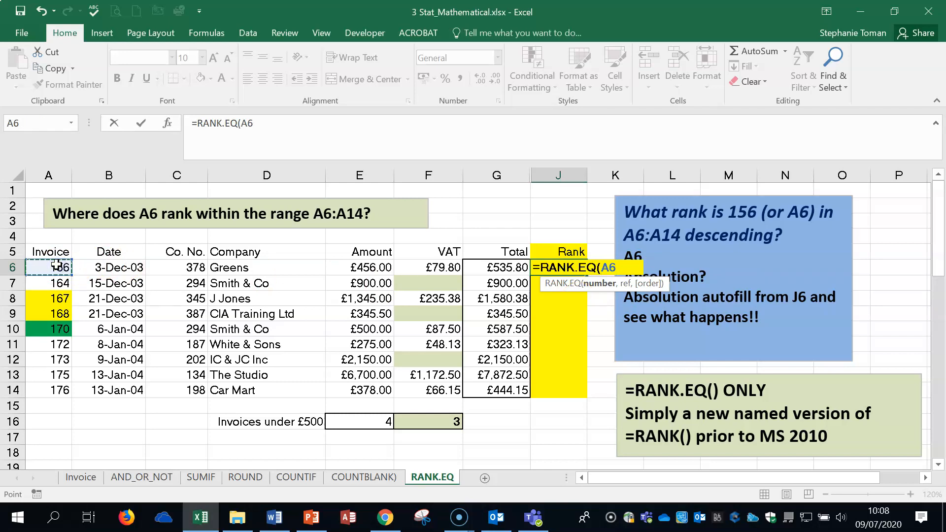
type(",")
left_click_drag(57, 265, 43, 385)
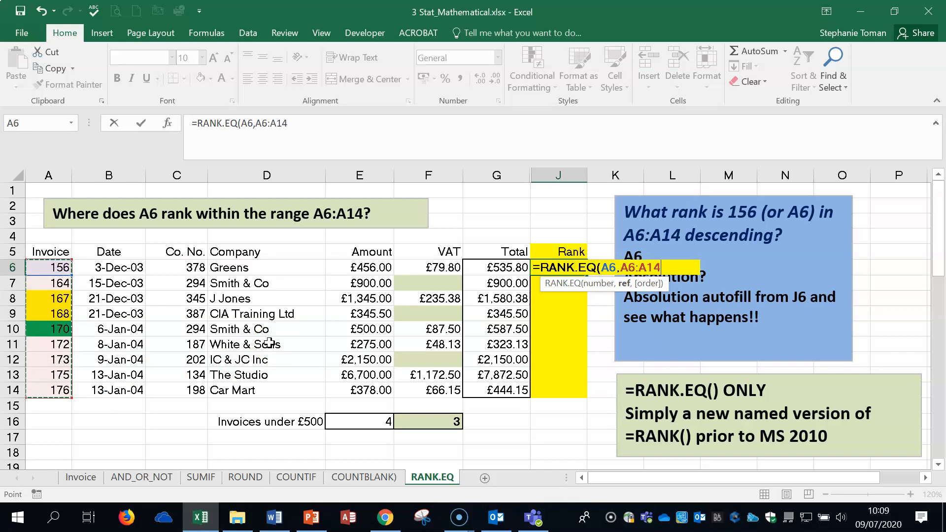
key("F4")
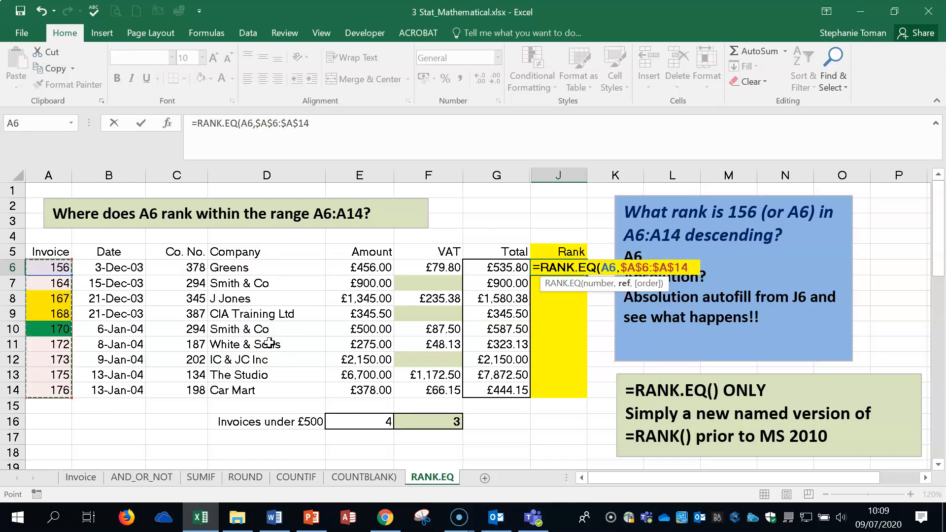
Step: Complete the J6 formula with descending order 0 and autofill it down to J14
type(",")
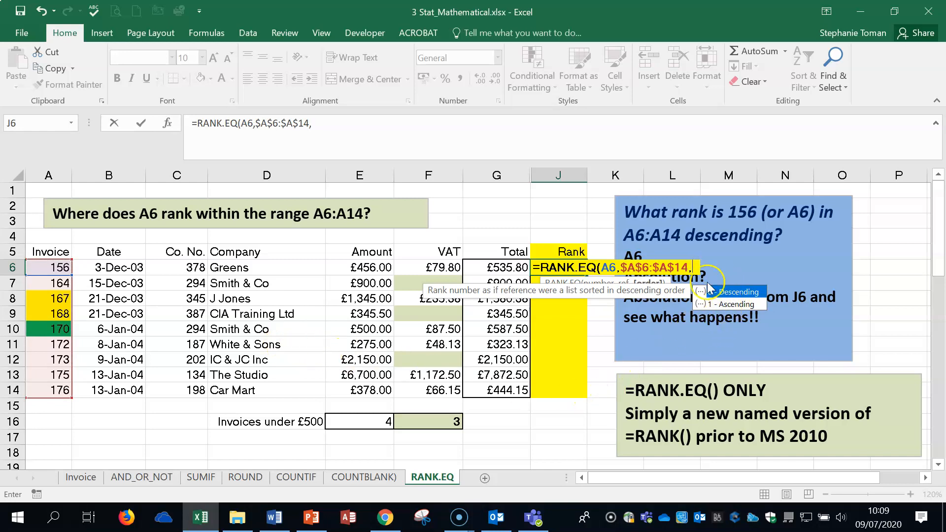
double_click(730, 289)
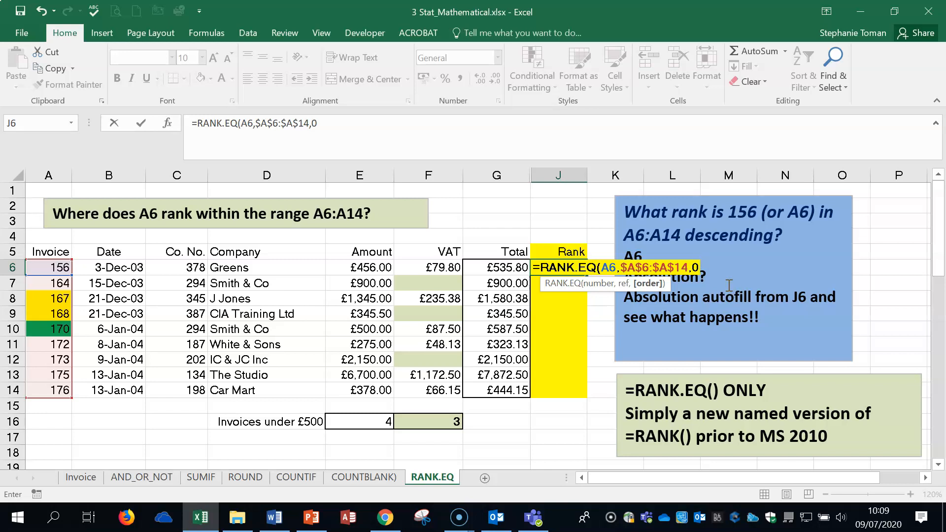
type(")")
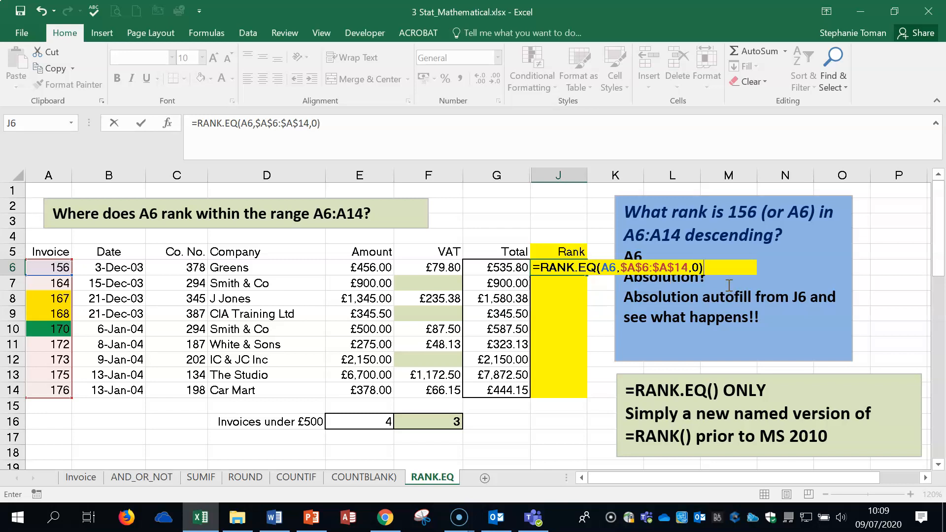
key("Return")
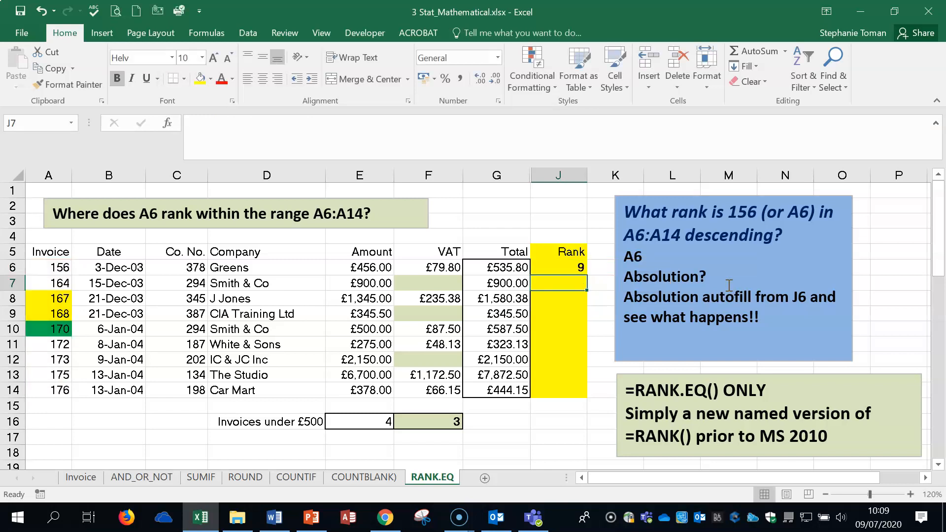
left_click(576, 267)
double_click(587, 275)
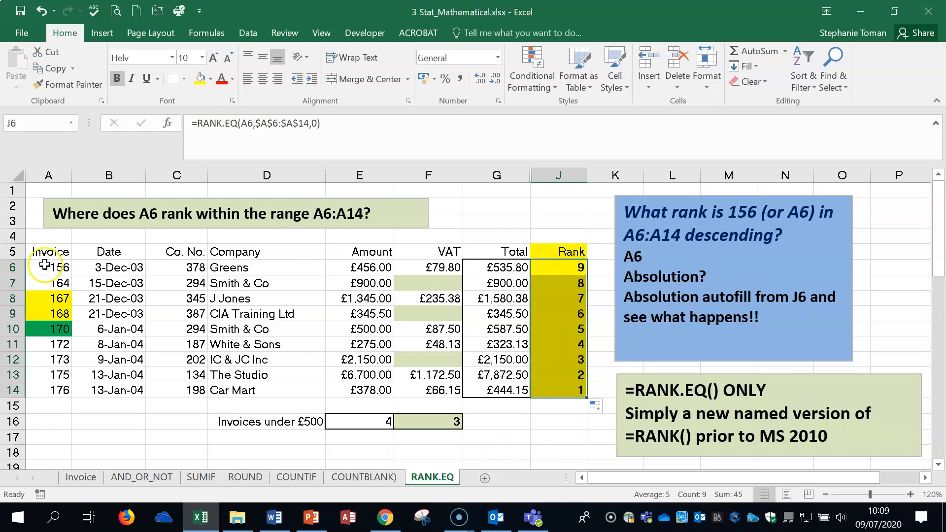
Step: Clear the rank formulas from J6:J14 again
left_click(567, 270)
left_click_drag(577, 267, 570, 383)
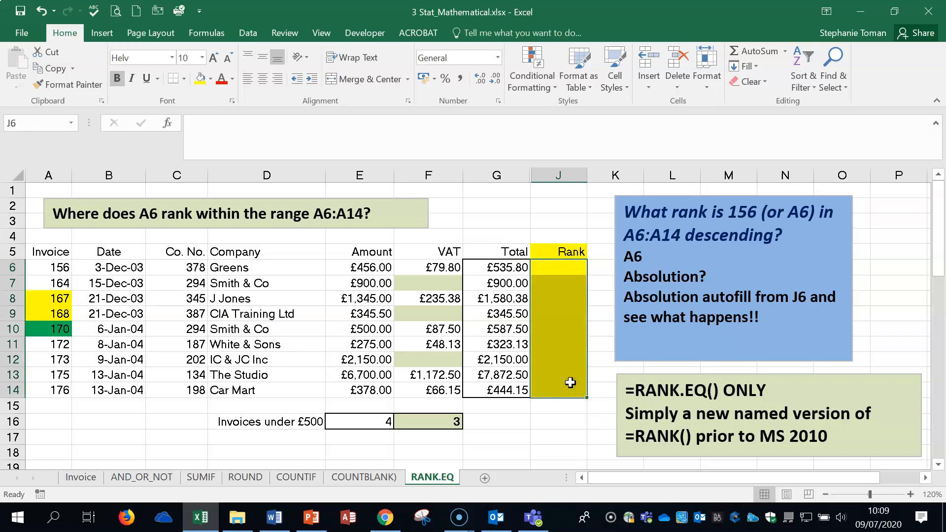
left_click(565, 271)
type("=")
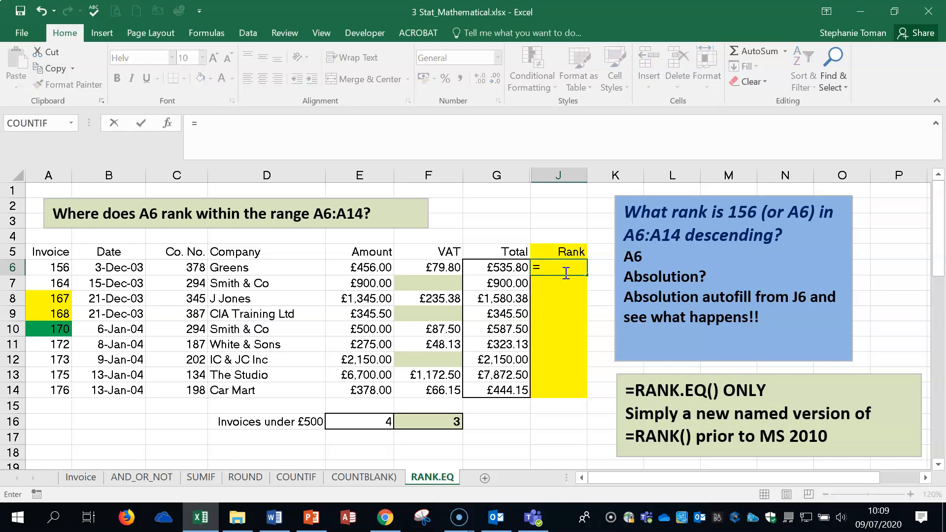
type("raN")
key("BackSpace")
key("BackSpace")
key("BackSpace")
key("BackSpace")
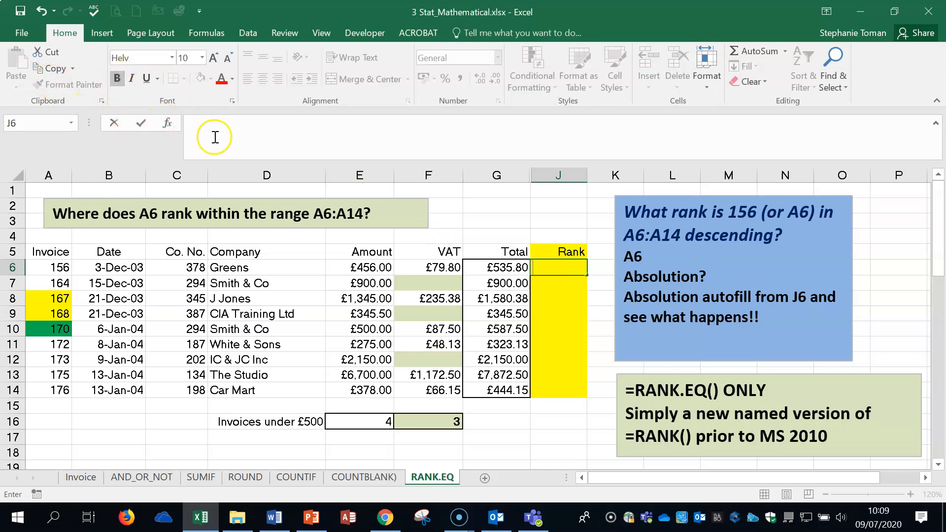
Step: Search the function library for RANK and insert the RANK.EQ function into J6
left_click(166, 124)
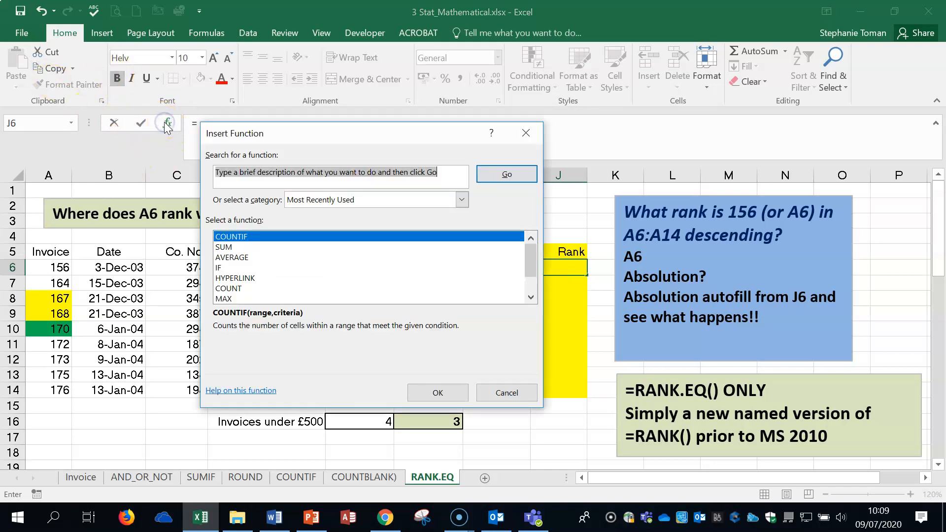
left_click_drag(340, 135, 734, 158)
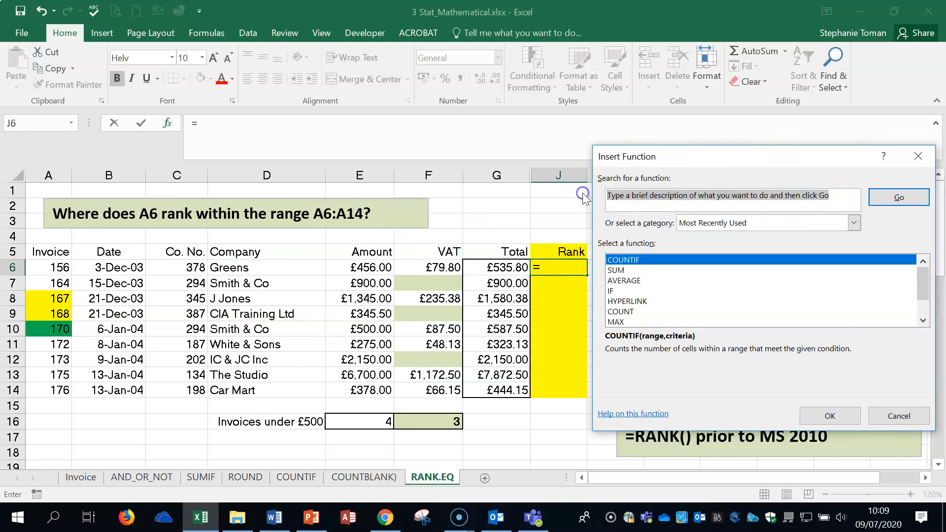
type("RANK")
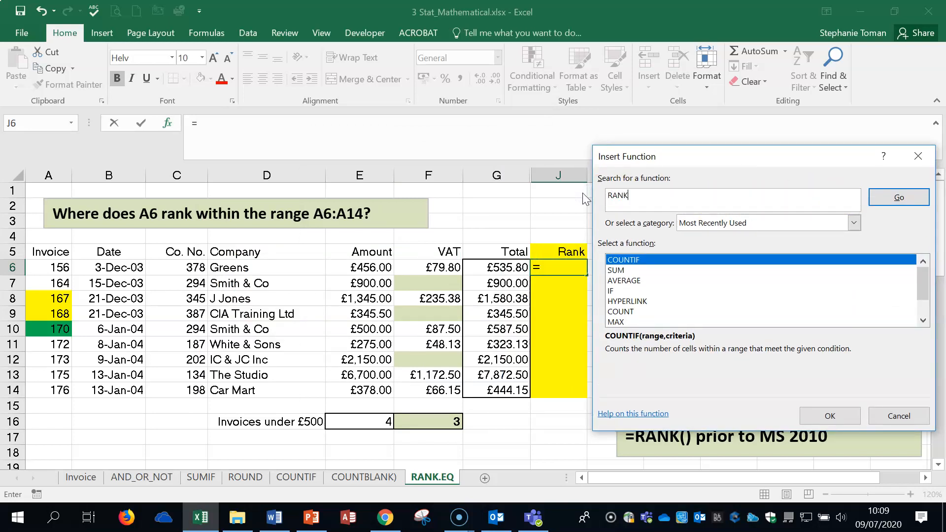
left_click(900, 198)
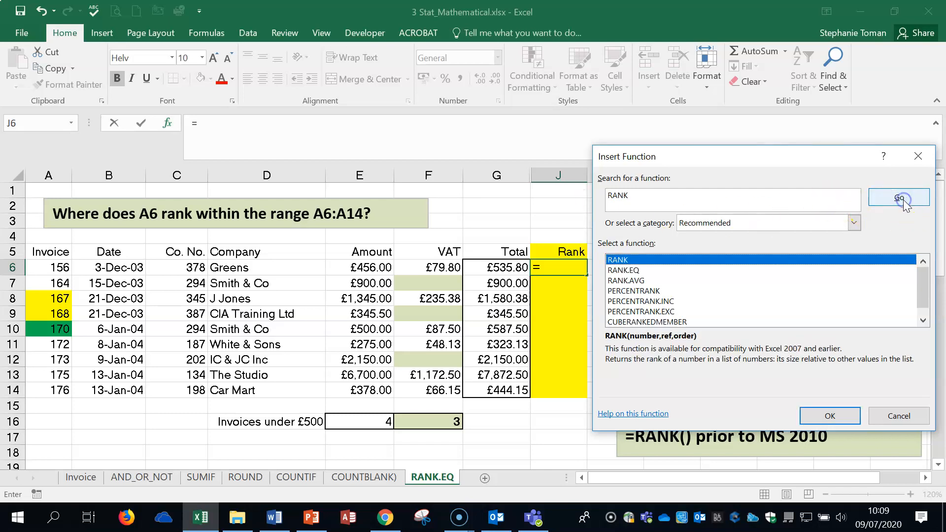
left_click(652, 270)
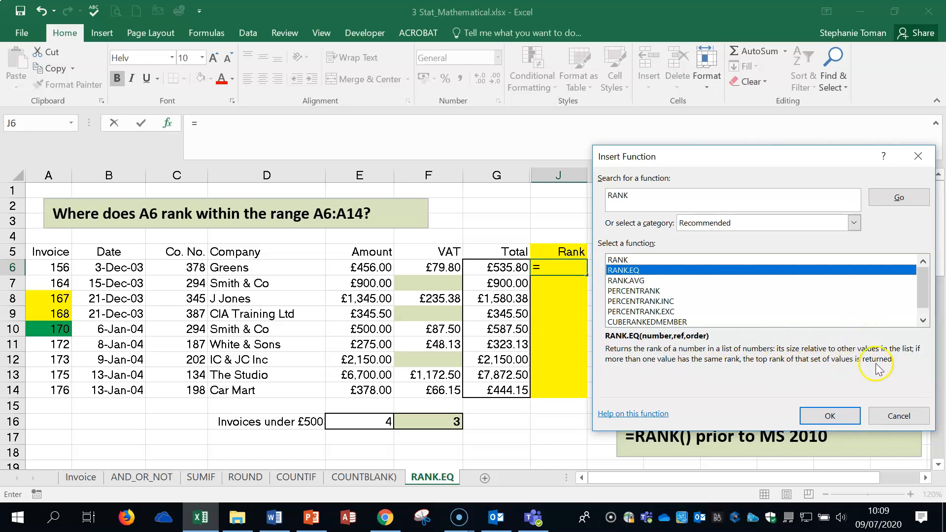
left_click(630, 282)
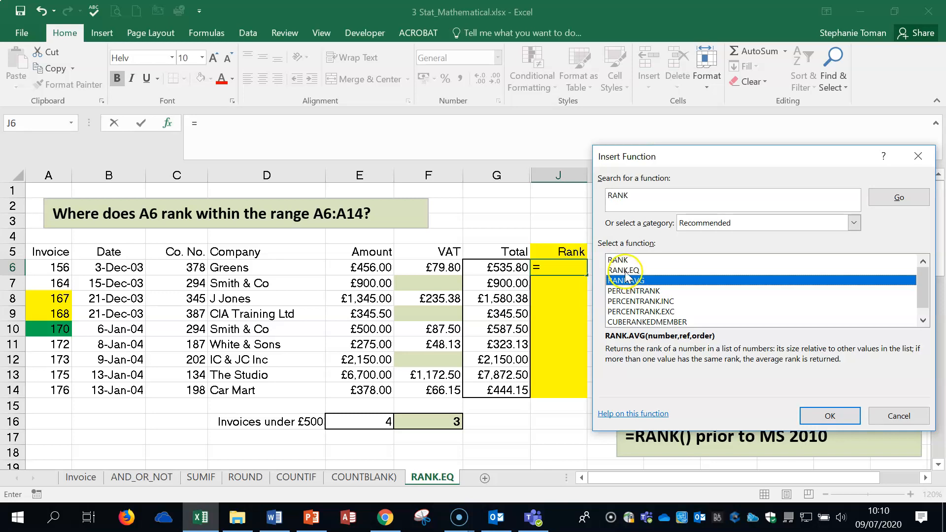
left_click(625, 271)
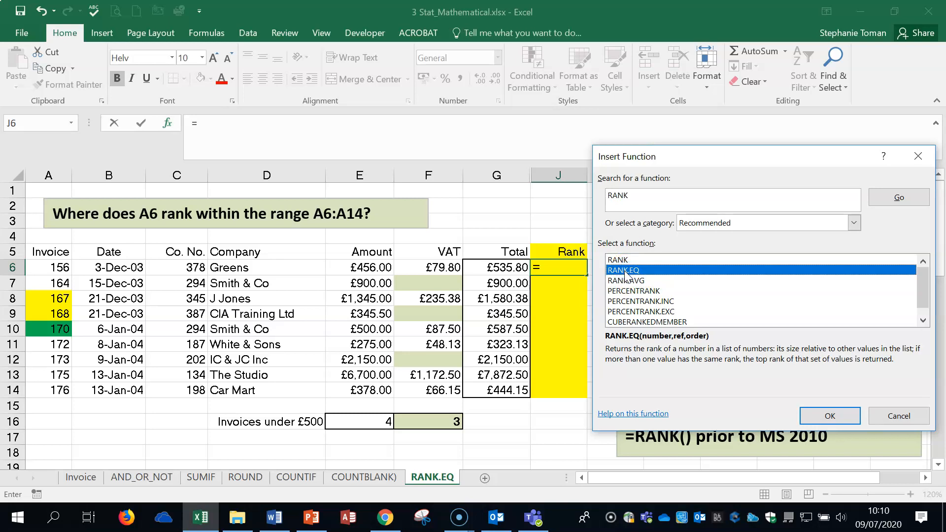
left_click(830, 416)
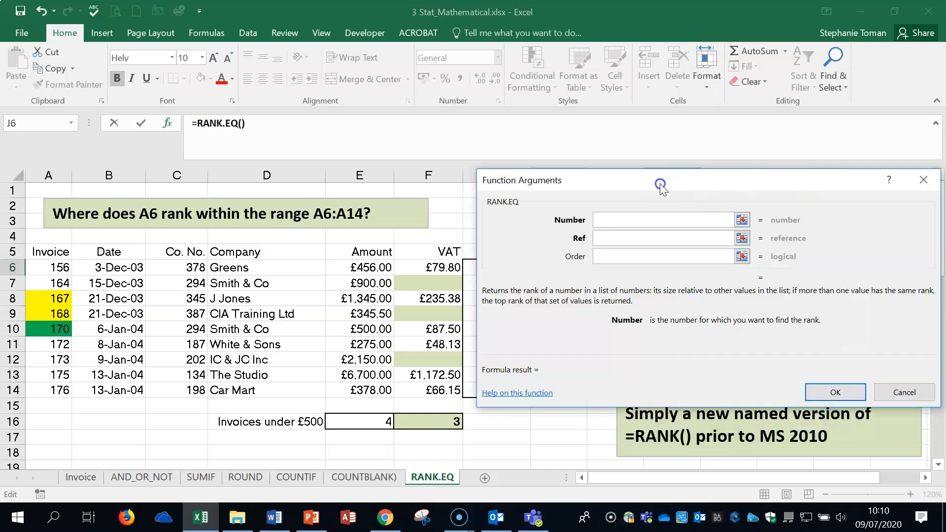
Step: Set J6's RANK.EQ number argument to A6 and its reference to the absolute range $A$6:$A$14
left_click_drag(661, 186, 750, 167)
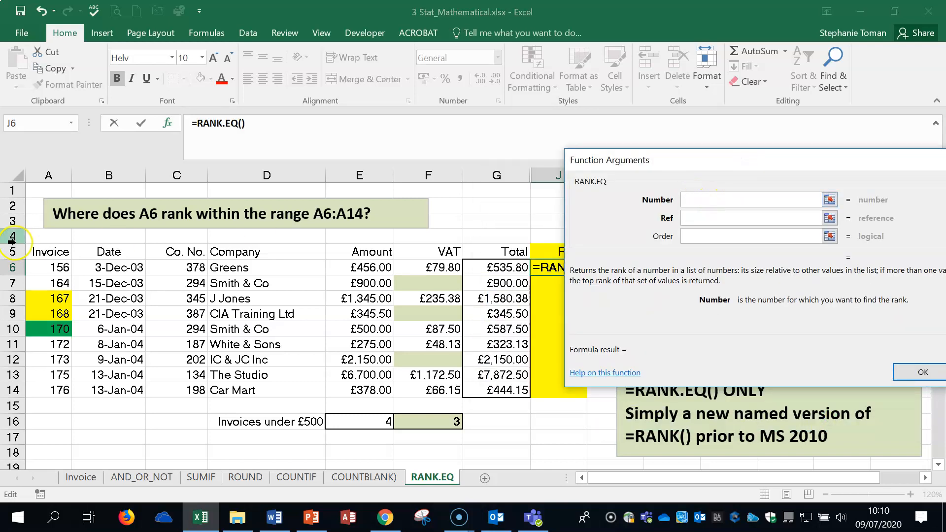
left_click(49, 266)
left_click(700, 217)
left_click_drag(64, 267, 67, 394)
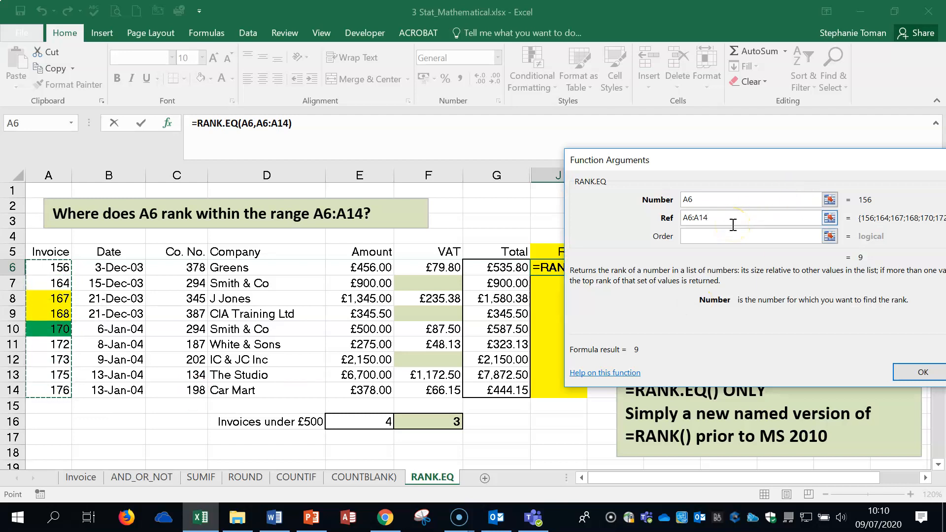
key("F4")
Step: Set the RANK.EQ order to 0 for descending, complete the J6 formula and autofill it down to J14
left_click(696, 236)
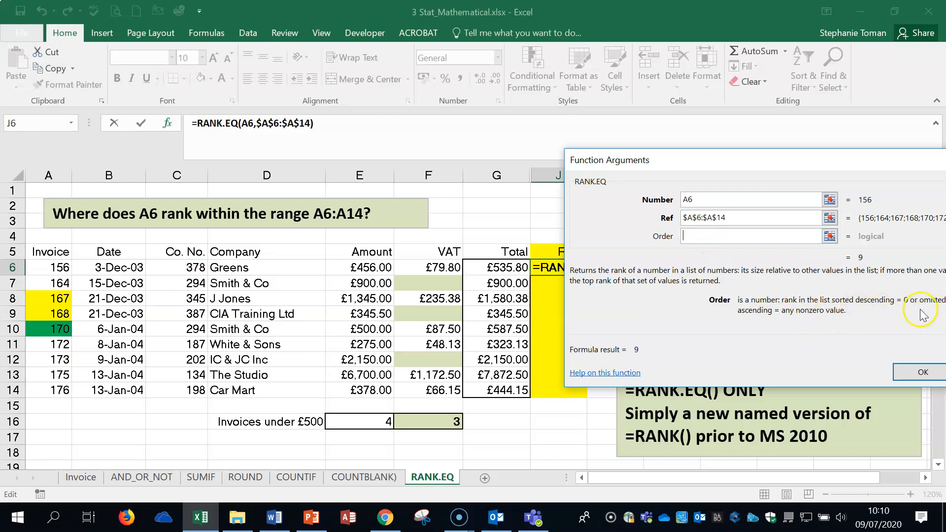
left_click(710, 238)
type("0")
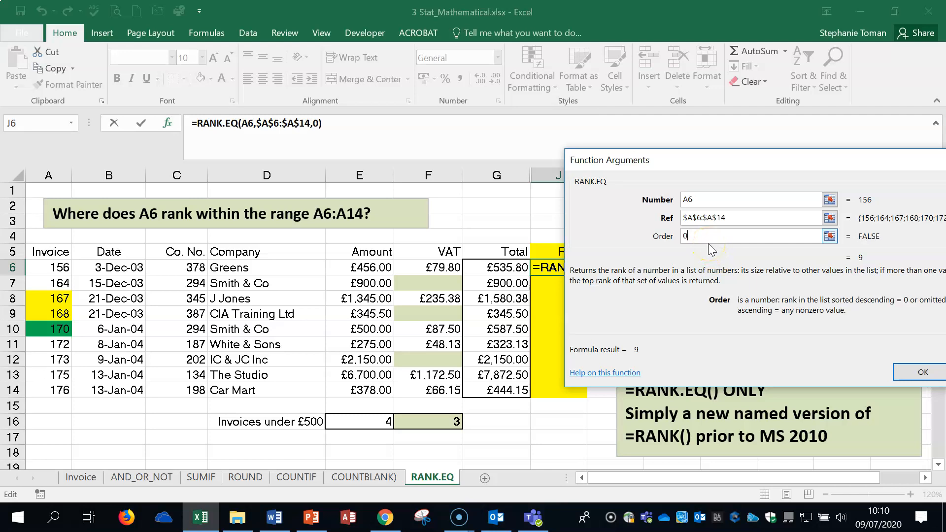
left_click(917, 372)
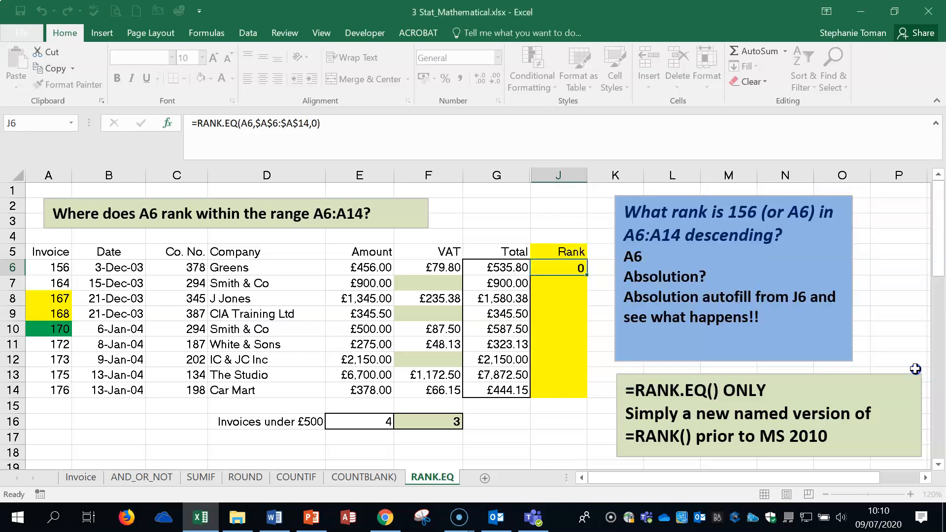
double_click(587, 275)
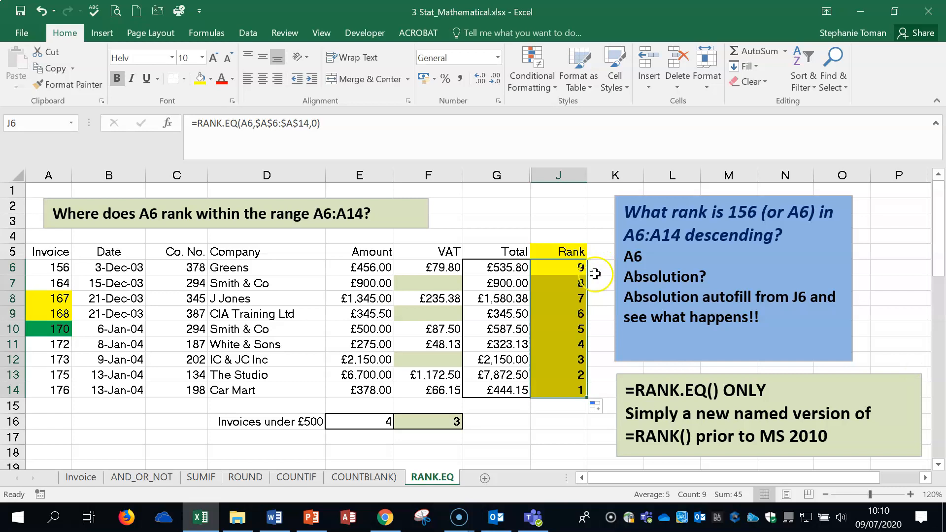
Step: Change the invoice numbers in A8 to 200 and A12 to 144 to test the ranking
left_click(60, 299)
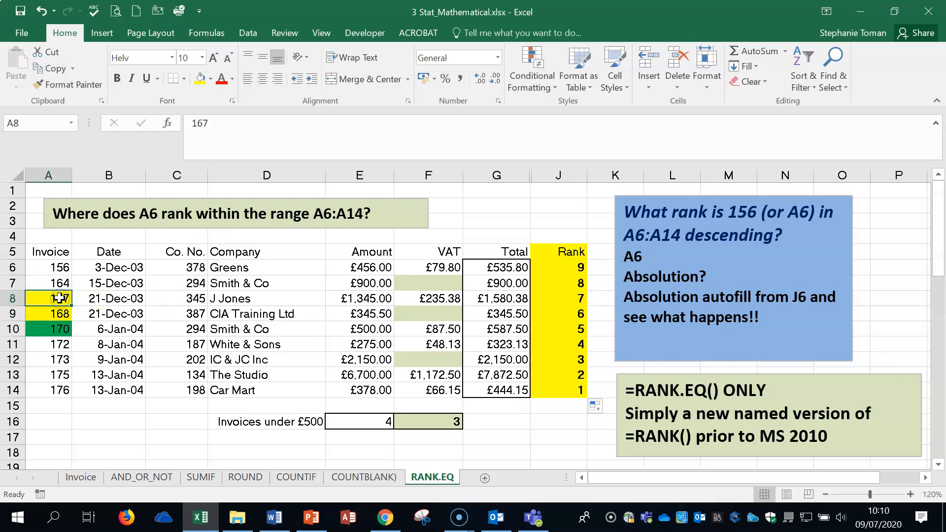
type("200")
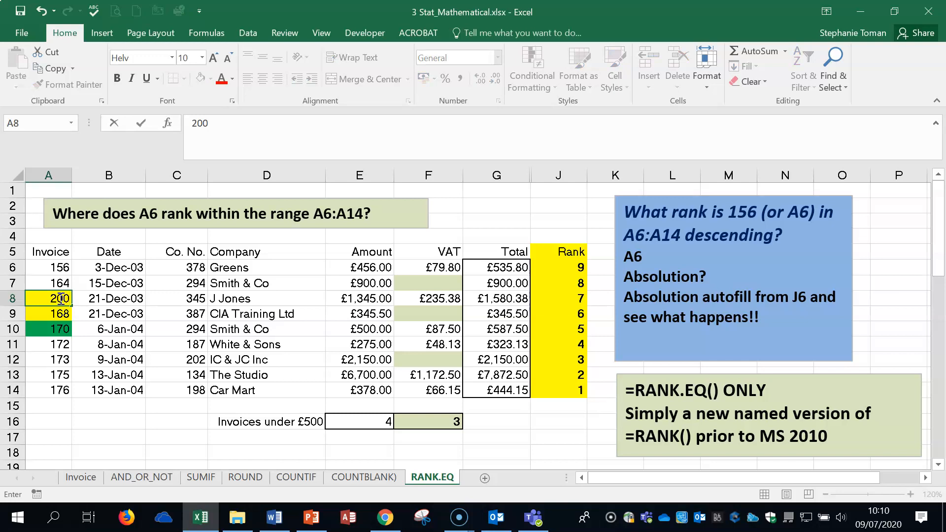
key("Return")
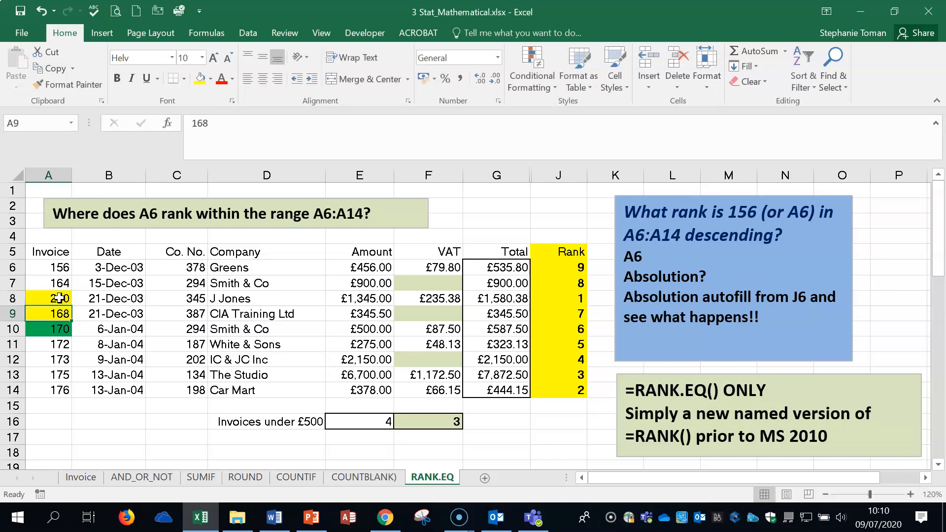
left_click(52, 360)
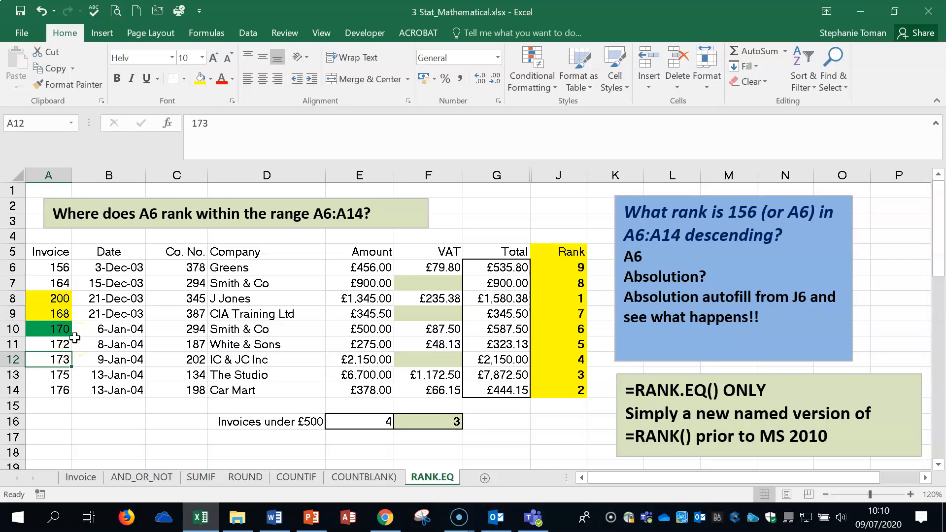
type("144")
key("Return")
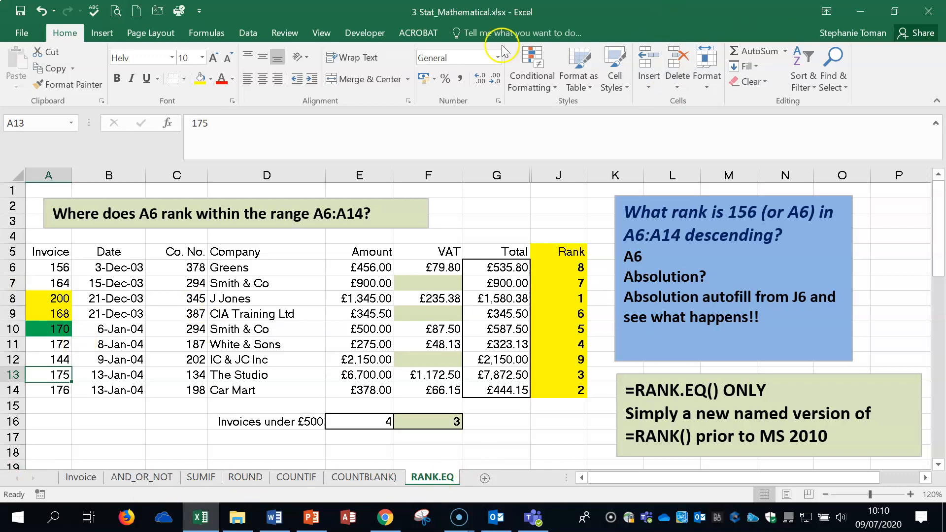
Step: Close 3 Stat_Mathematical.xlsx without saving the changes and close the 14 Functions folder window
left_click(929, 15)
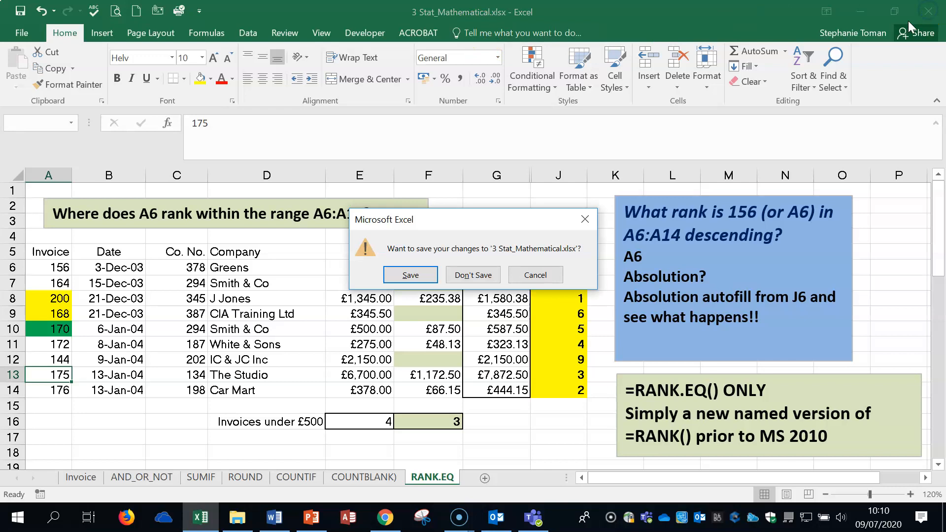
left_click(473, 279)
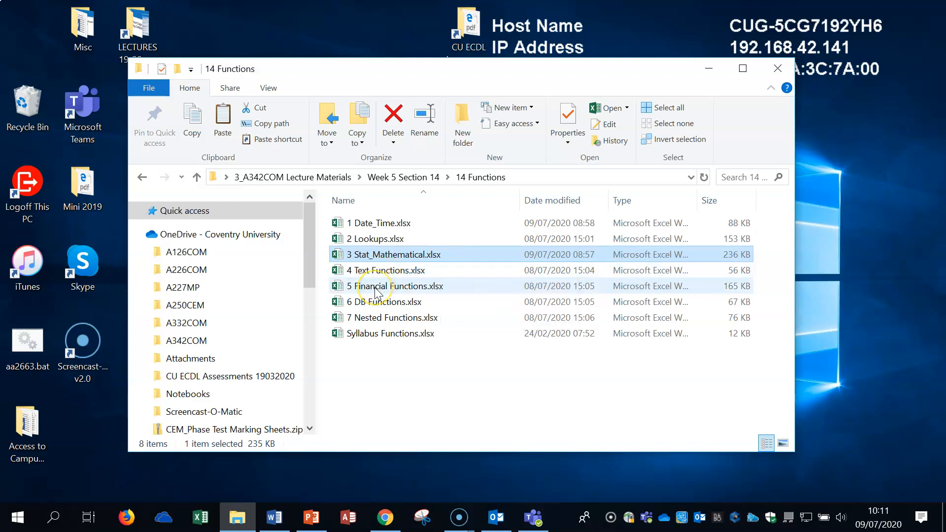
left_click(769, 70)
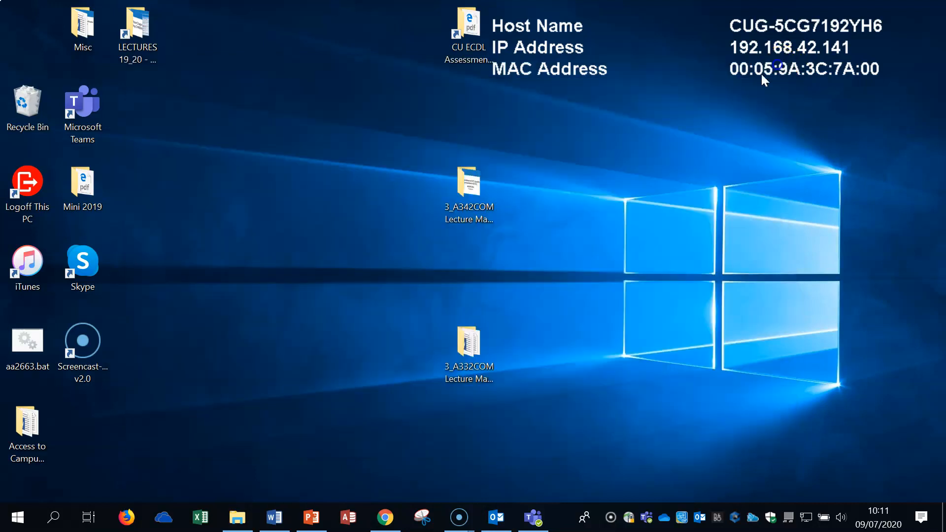